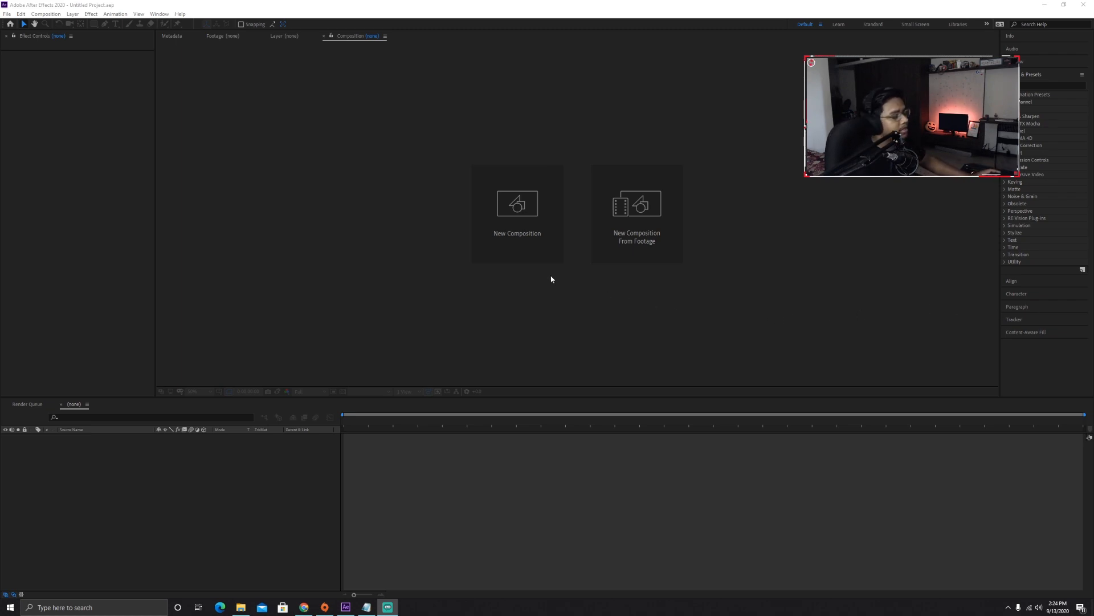
# Step: Create a new composition named Tutorial using the Custom preset at 1920 x 1080 px with Quarter resolution
pyautogui.click(534, 243)
pyautogui.write('Tutorial')
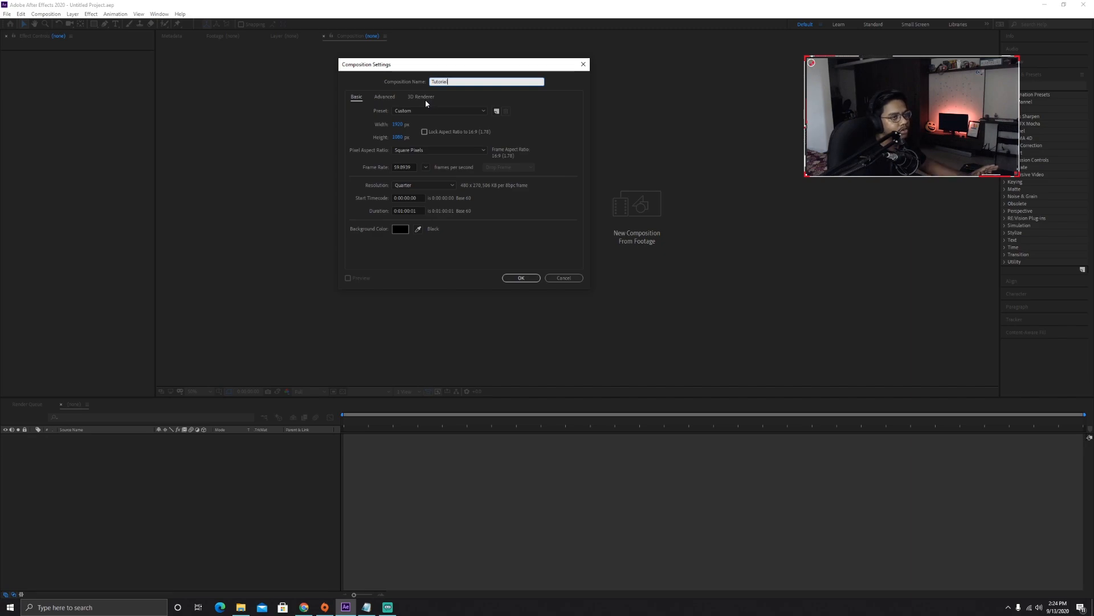
pyautogui.click(400, 115)
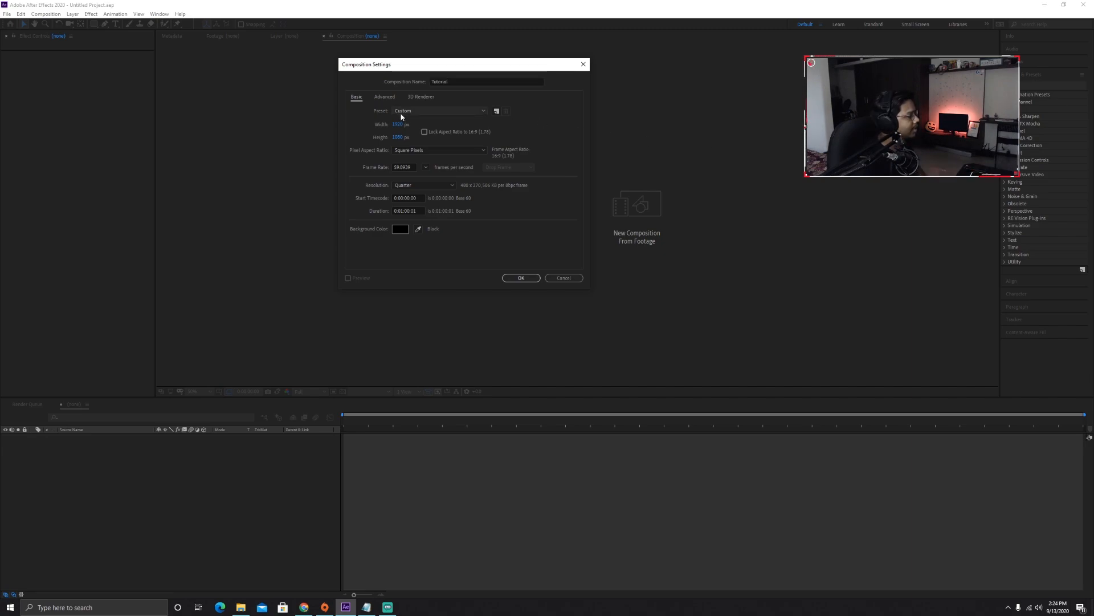
pyautogui.click(401, 114)
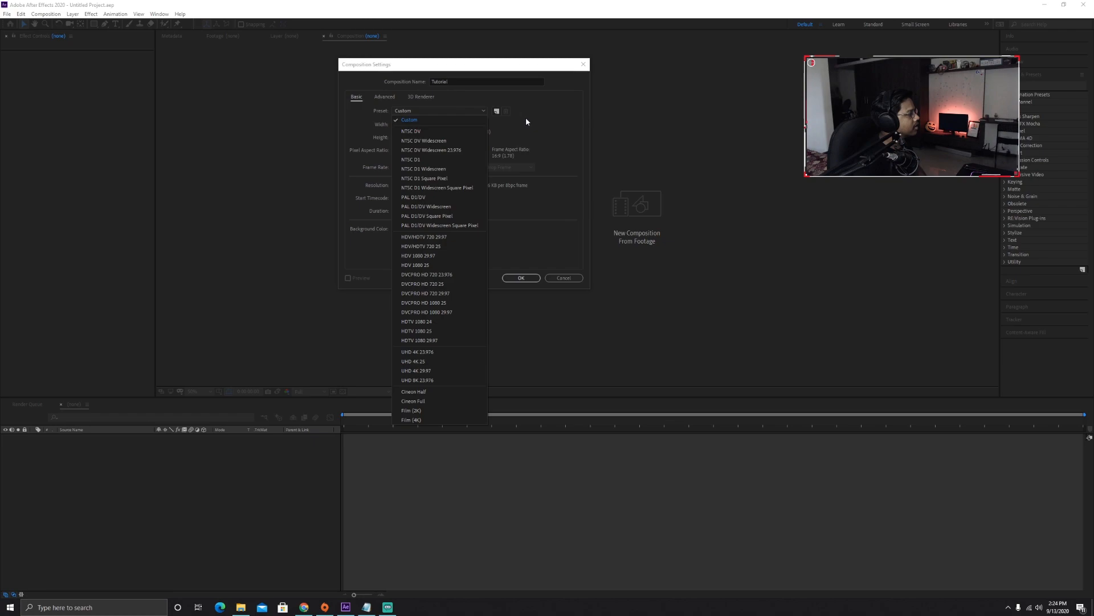
pyautogui.click(455, 121)
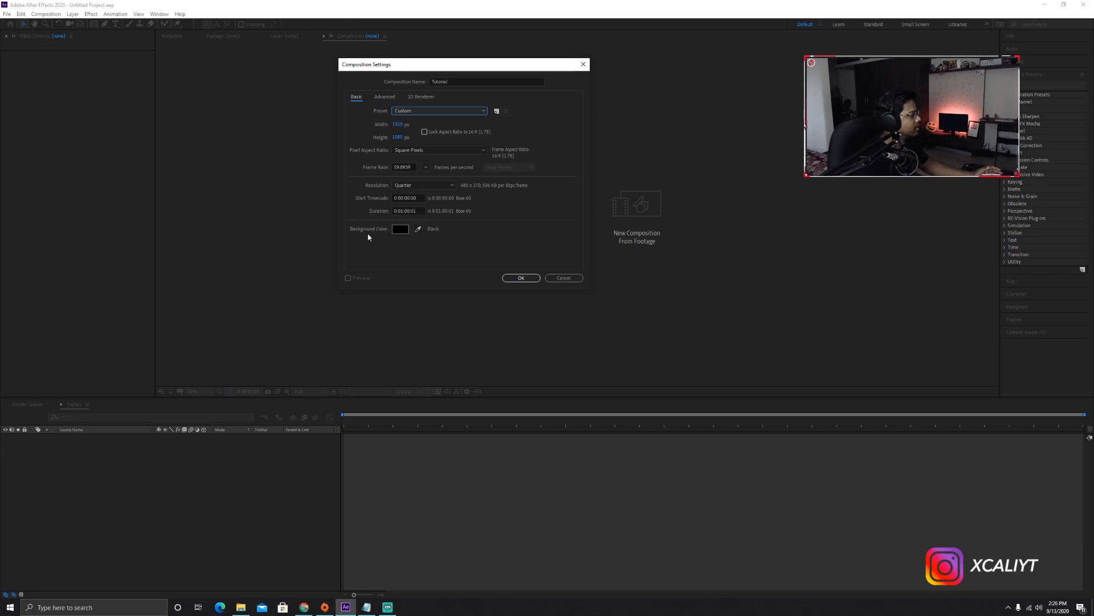
pyautogui.press('Return')
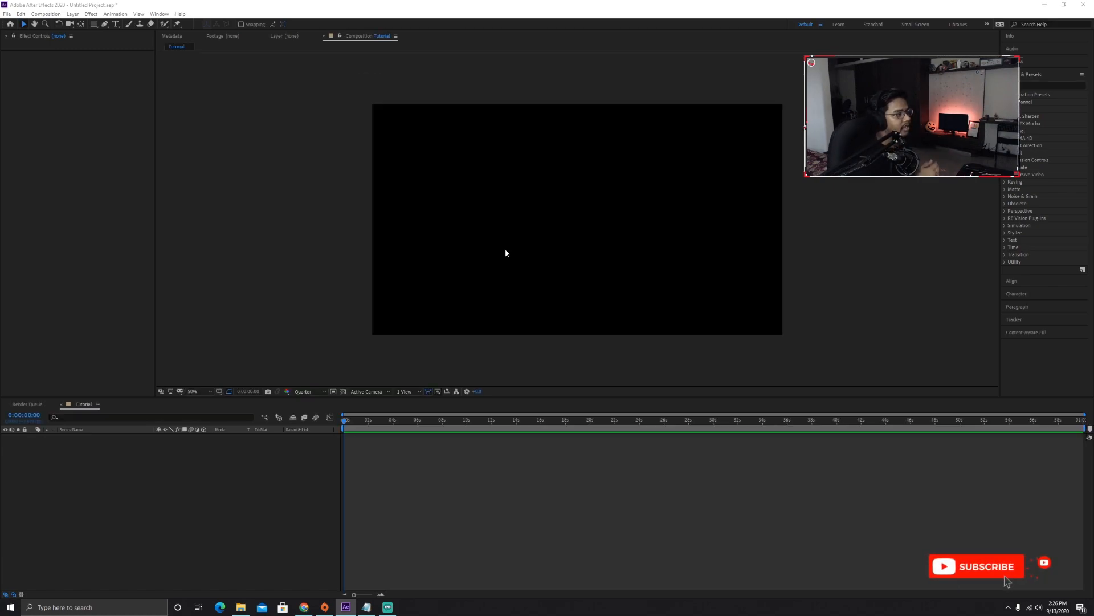
pyautogui.click(302, 391)
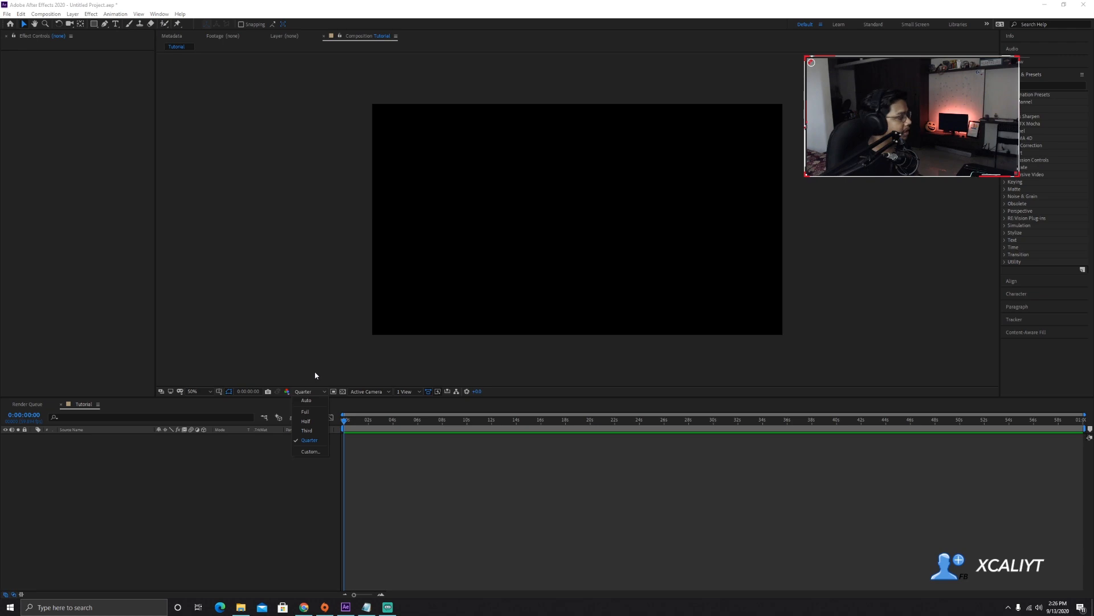
pyautogui.click(316, 375)
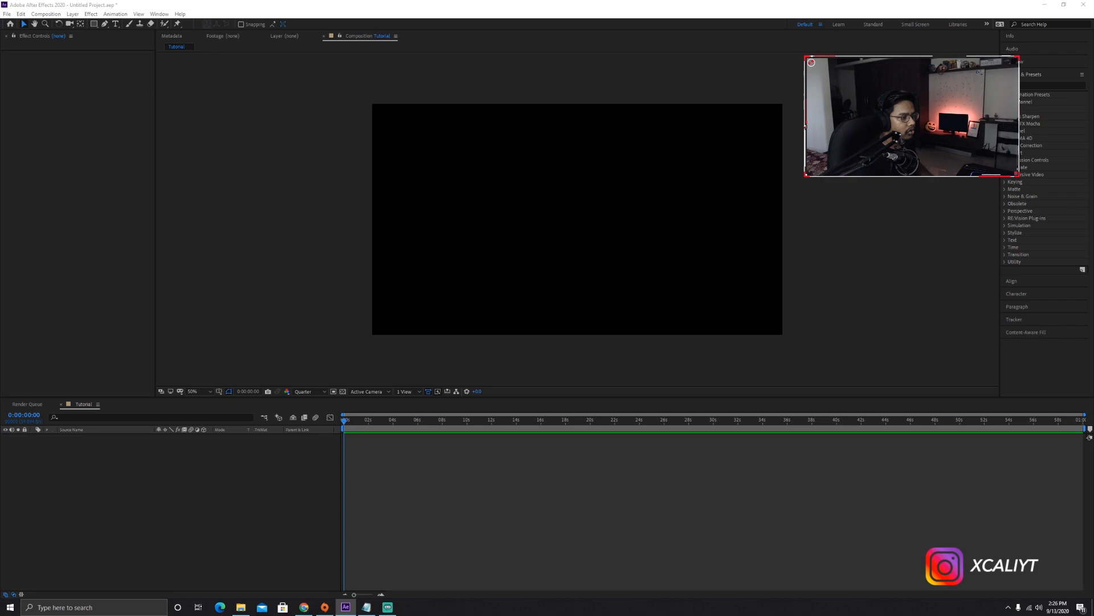
# Step: Bring the floating Project panel onto the screen and import the clip reyna good 3.mp4 from the Valorant folder
pyautogui.moveTo(1093, 185); pyautogui.dragTo(453, 147)
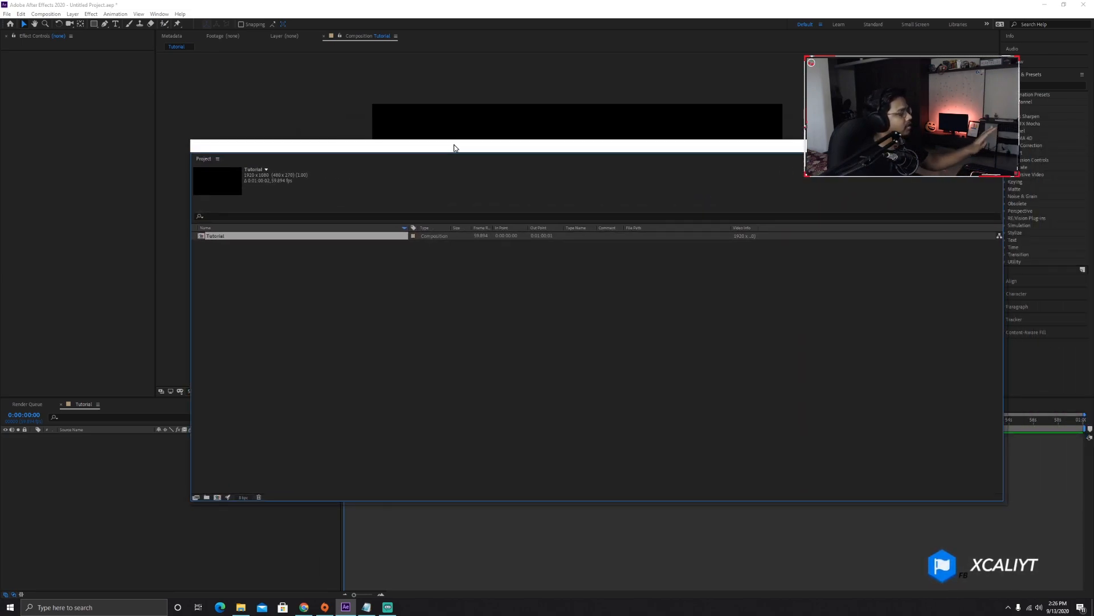
pyautogui.moveTo(849, 146); pyautogui.dragTo(856, 129)
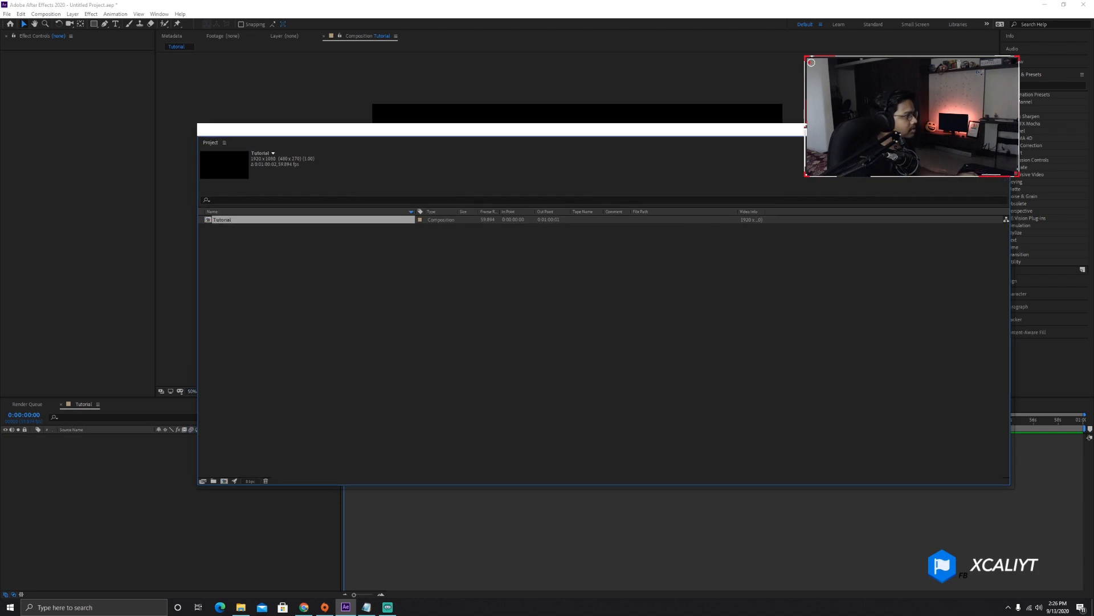
pyautogui.click(1002, 129)
pyautogui.hotkey('ctrl', '0')
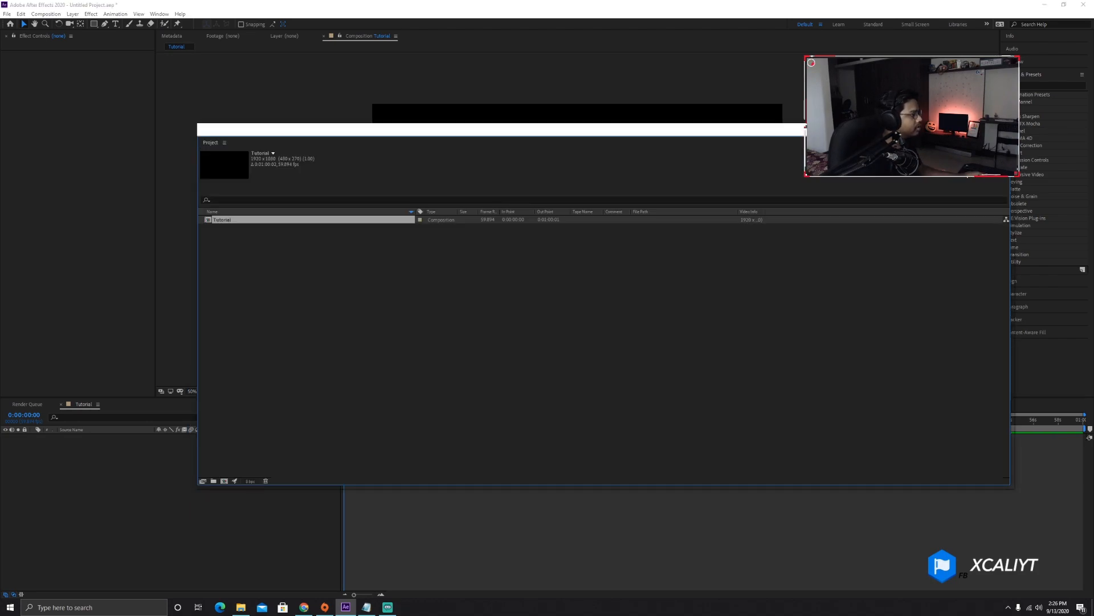
pyautogui.rightClick(507, 274)
pyautogui.moveTo(593, 314)
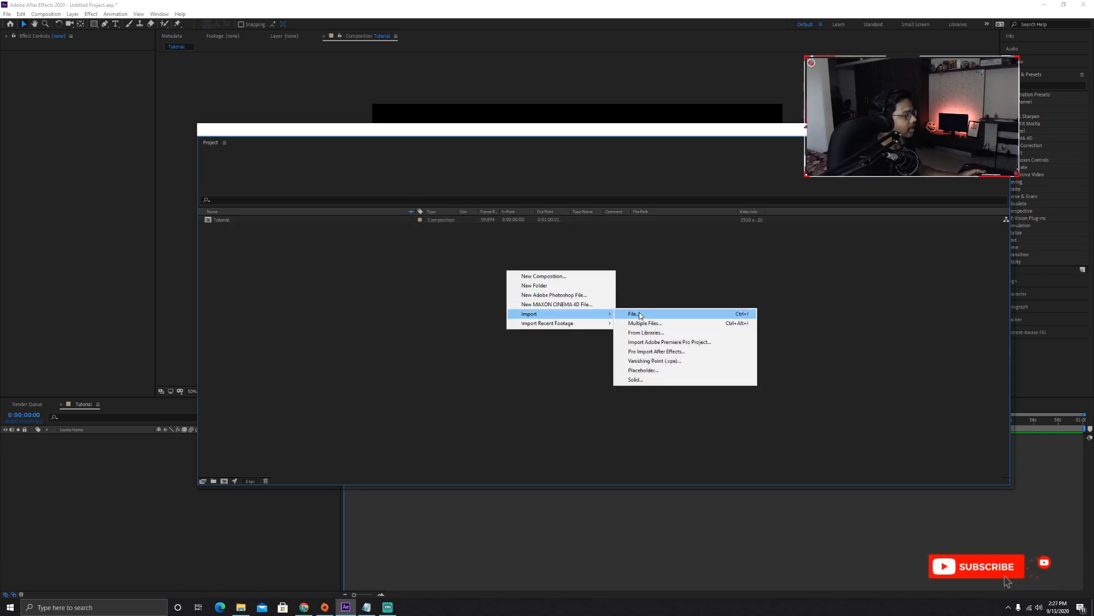
pyautogui.click(639, 314)
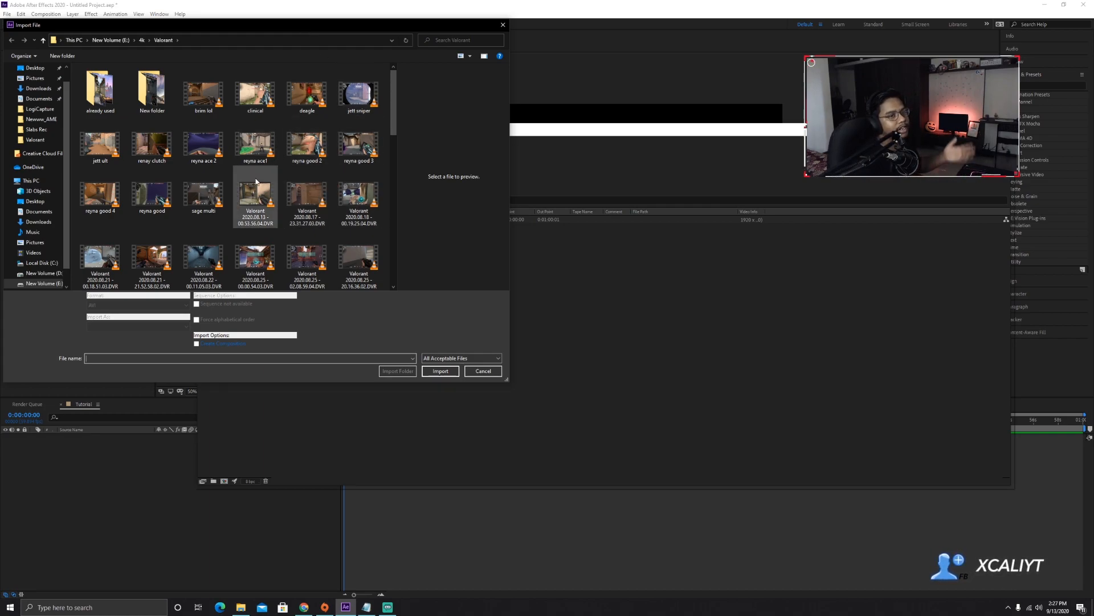
pyautogui.doubleClick(357, 150)
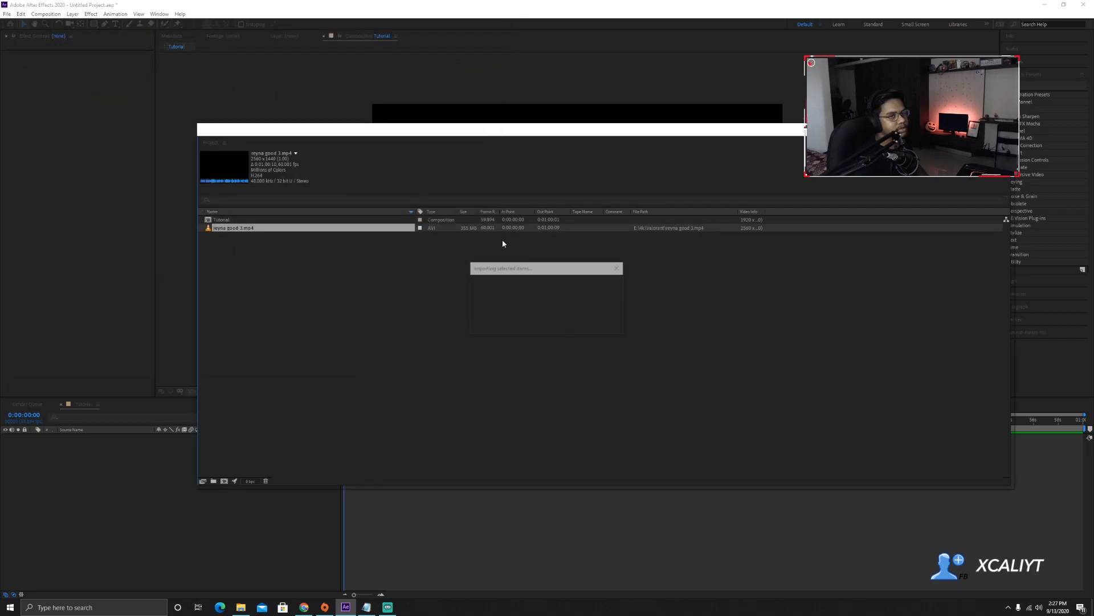
# Step: Import the K/DA - THE BADDEST music file (mp3) from the 4K Video Downloader folder in Videos
pyautogui.moveTo(336, 148); pyautogui.dragTo(349, 137)
pyautogui.rightClick(342, 263)
pyautogui.moveTo(415, 306)
pyautogui.click(467, 305)
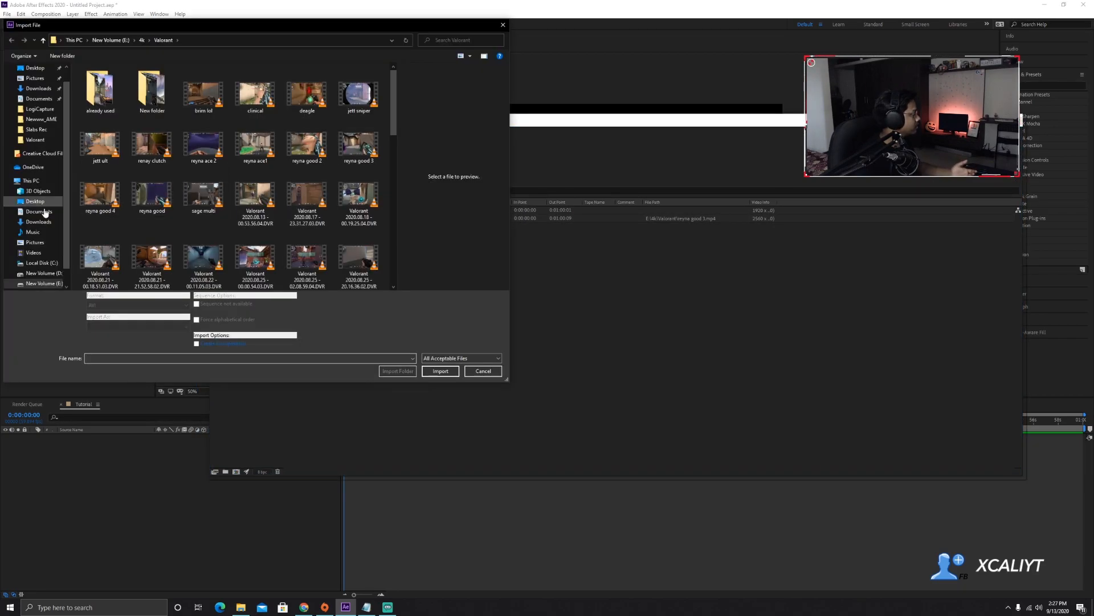
pyautogui.click(47, 256)
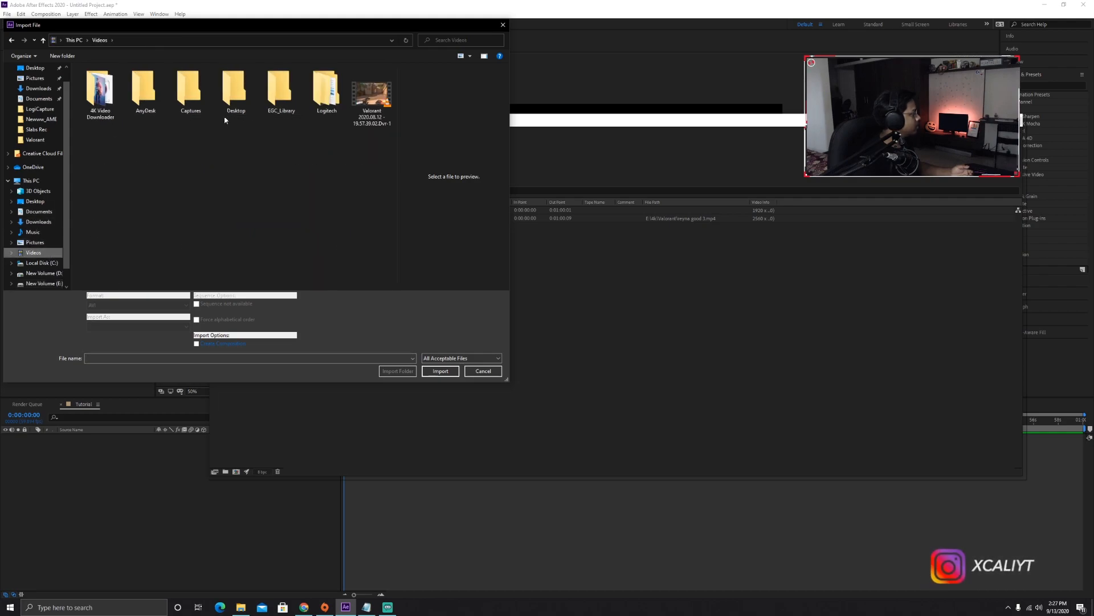
pyautogui.doubleClick(100, 94)
pyautogui.doubleClick(235, 91)
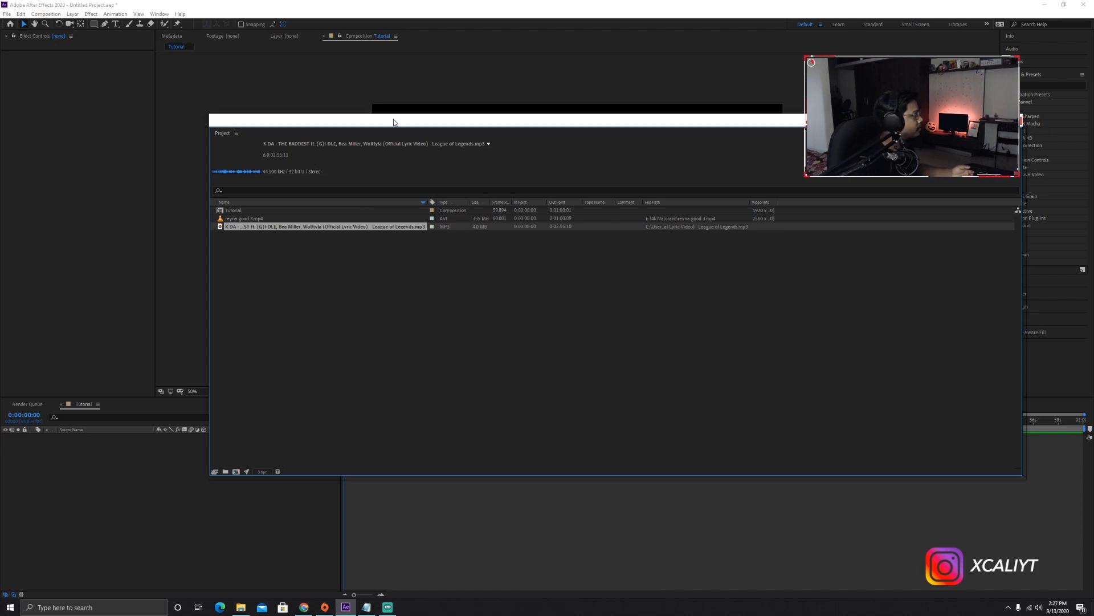
# Step: Add the gameplay clip and the music file together to the Tutorial composition's timeline
pyautogui.moveTo(390, 119); pyautogui.dragTo(398, 112)
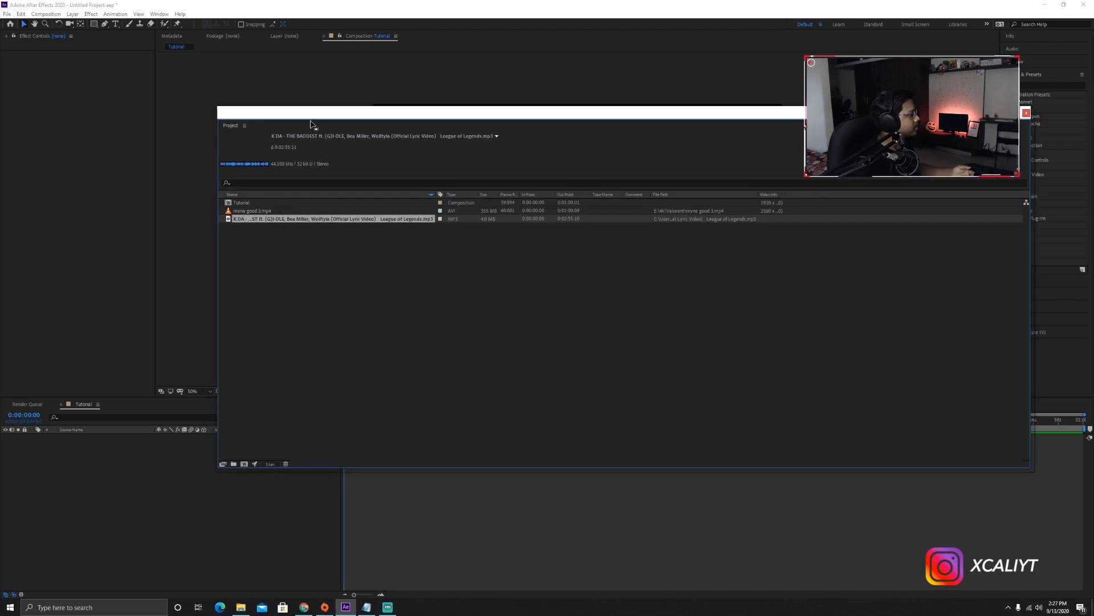
pyautogui.keyDown('shift'); pyautogui.click(268, 211); pyautogui.keyUp('shift')
pyautogui.moveTo(268, 211); pyautogui.dragTo(408, 498)
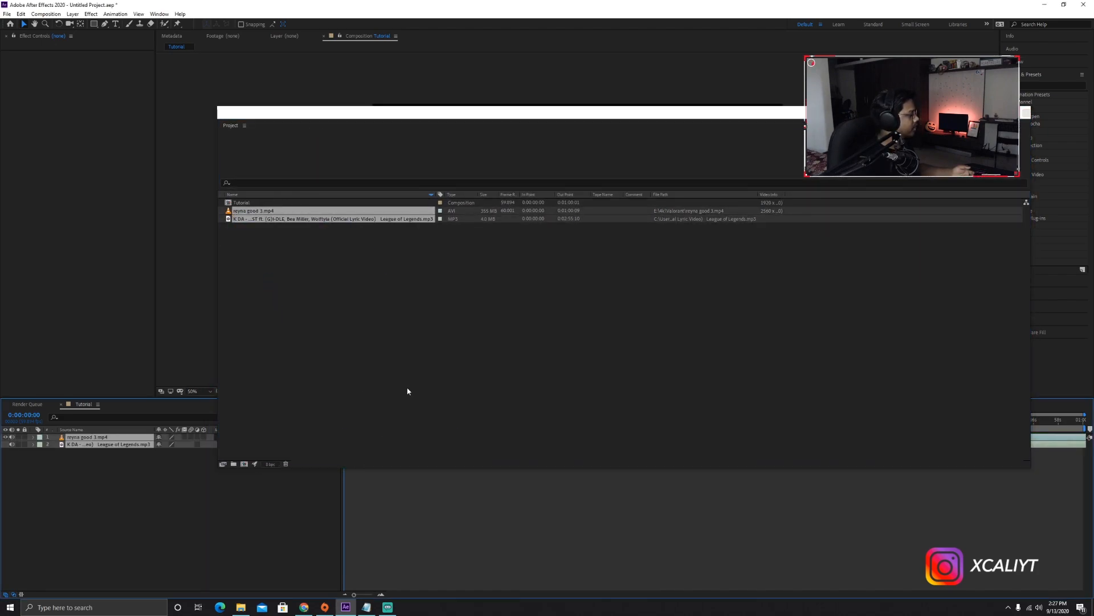
pyautogui.click(400, 453)
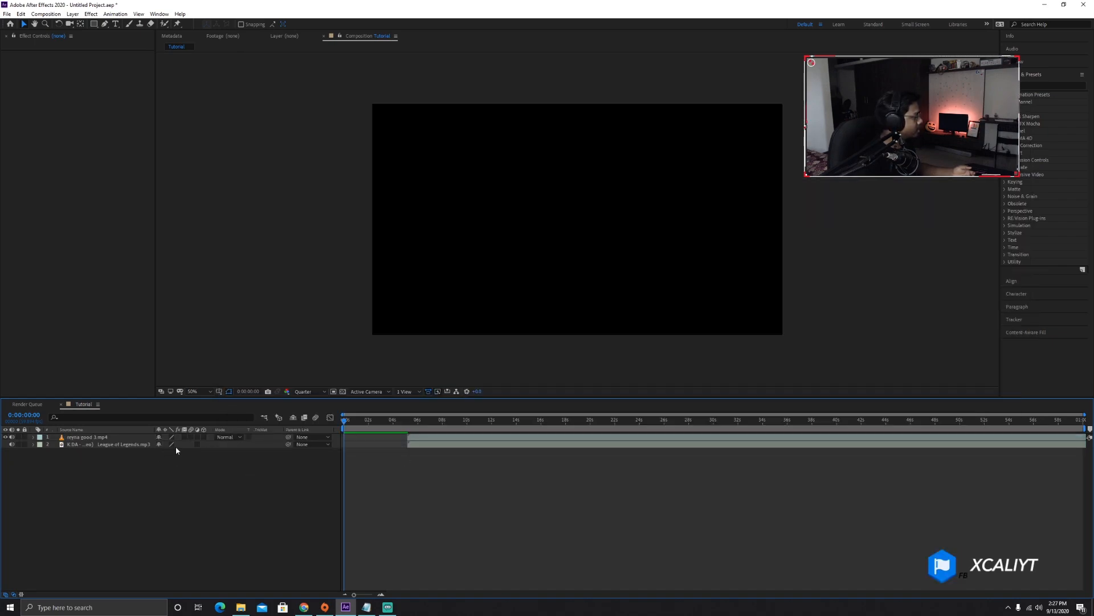
# Step: Place the music layer above the gameplay clip and align both layers with the start of the timeline
pyautogui.click(54, 445)
pyautogui.keyDown('shift'); pyautogui.click(55, 437); pyautogui.keyUp('shift')
pyautogui.click(96, 472)
pyautogui.moveTo(84, 443); pyautogui.dragTo(94, 435)
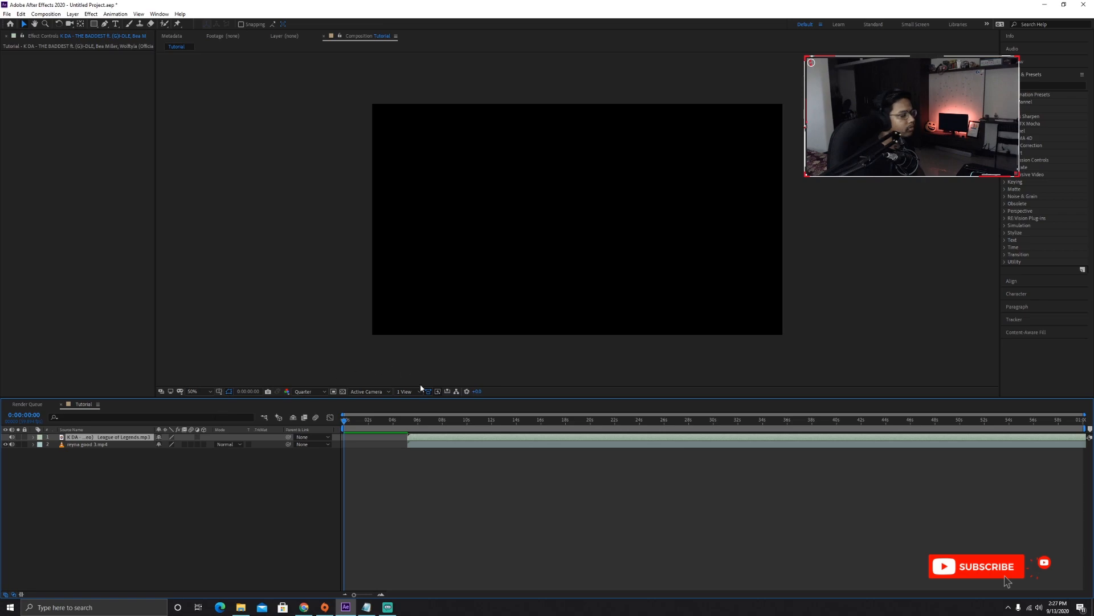
pyautogui.moveTo(466, 437); pyautogui.dragTo(402, 437)
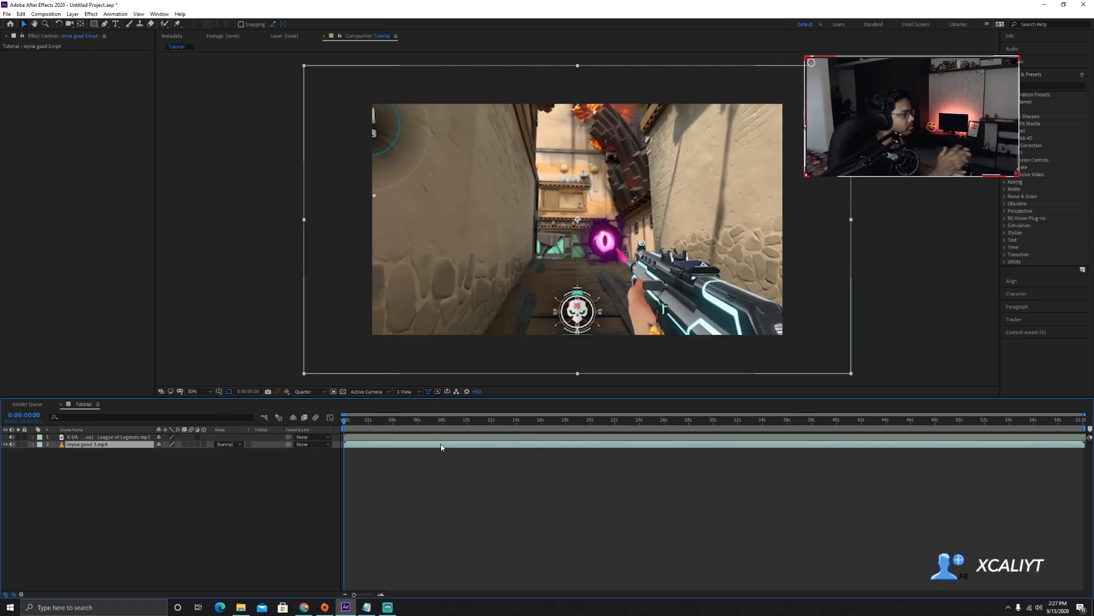
# Step: Preview the gameplay clip briefly, fit it to the composition, and scale it back up beyond the frame
pyautogui.press('space')
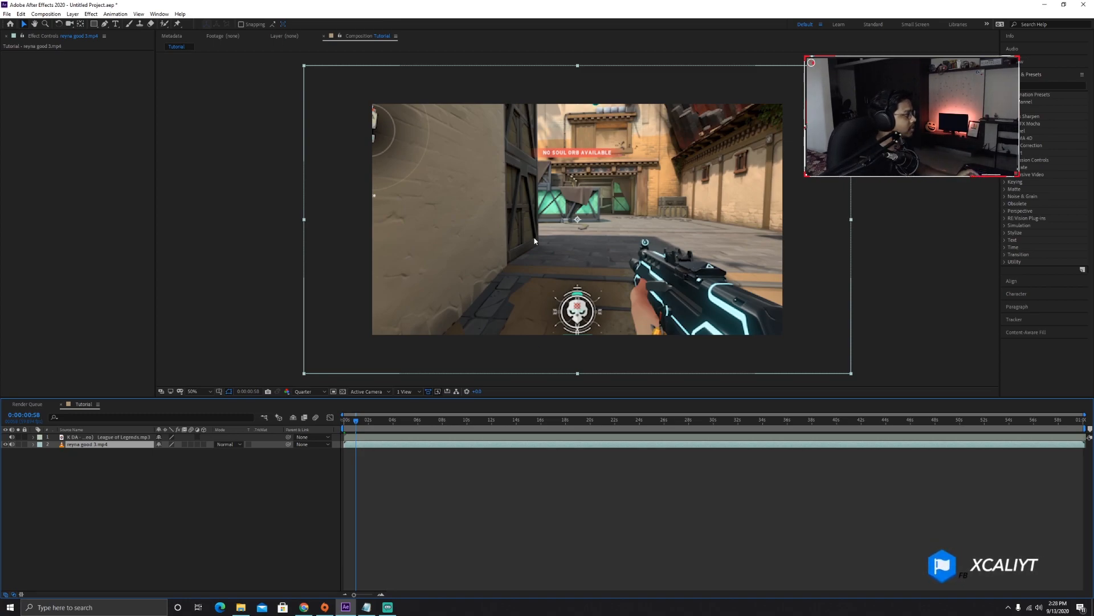
pyautogui.rightClick(448, 210)
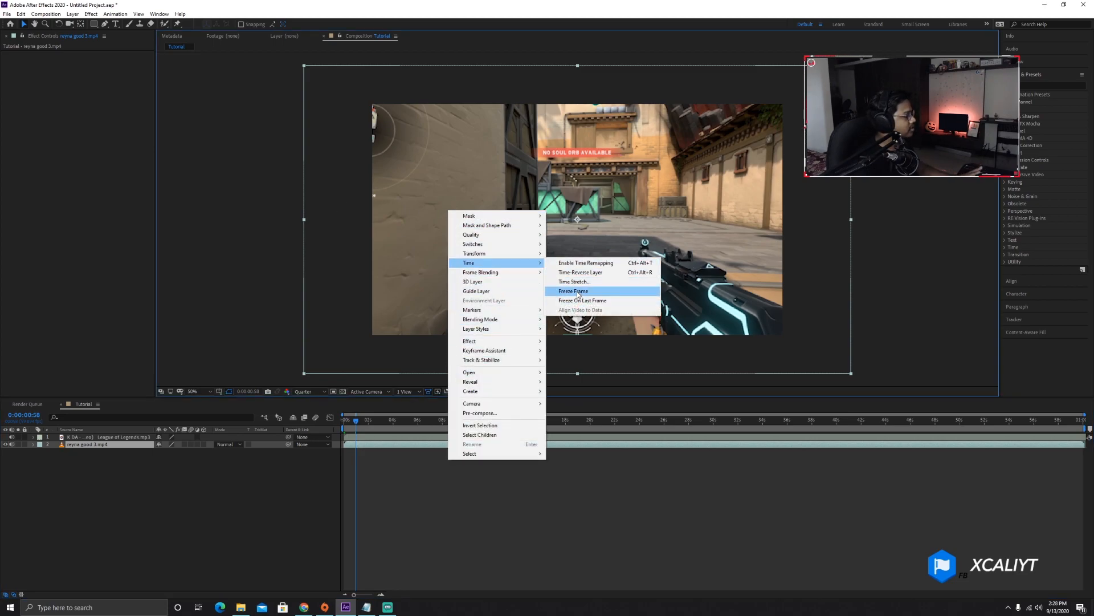
pyautogui.moveTo(497, 254)
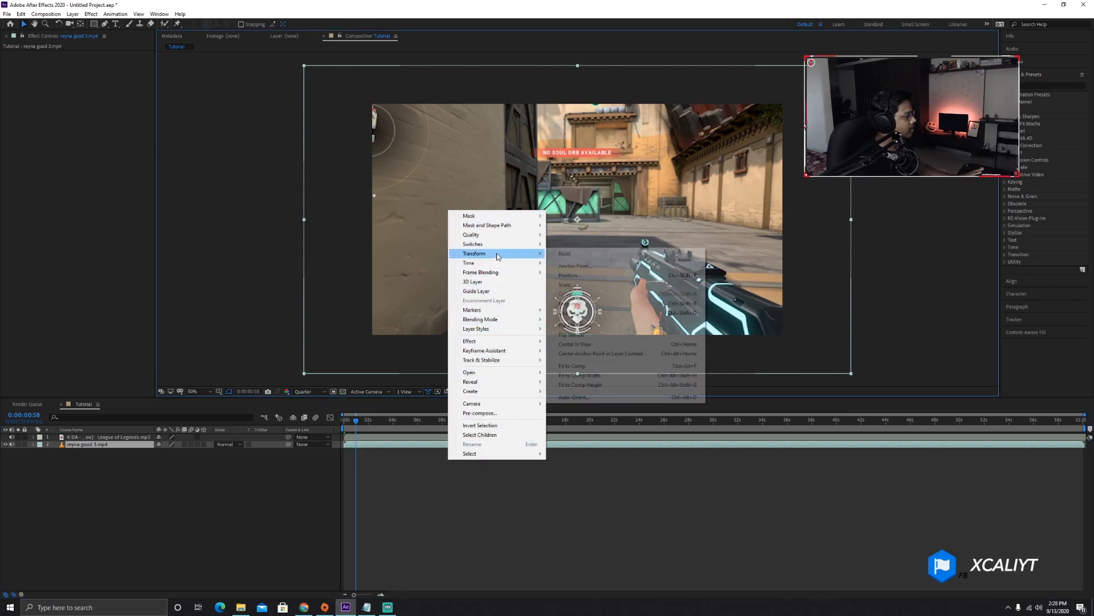
pyautogui.click(593, 368)
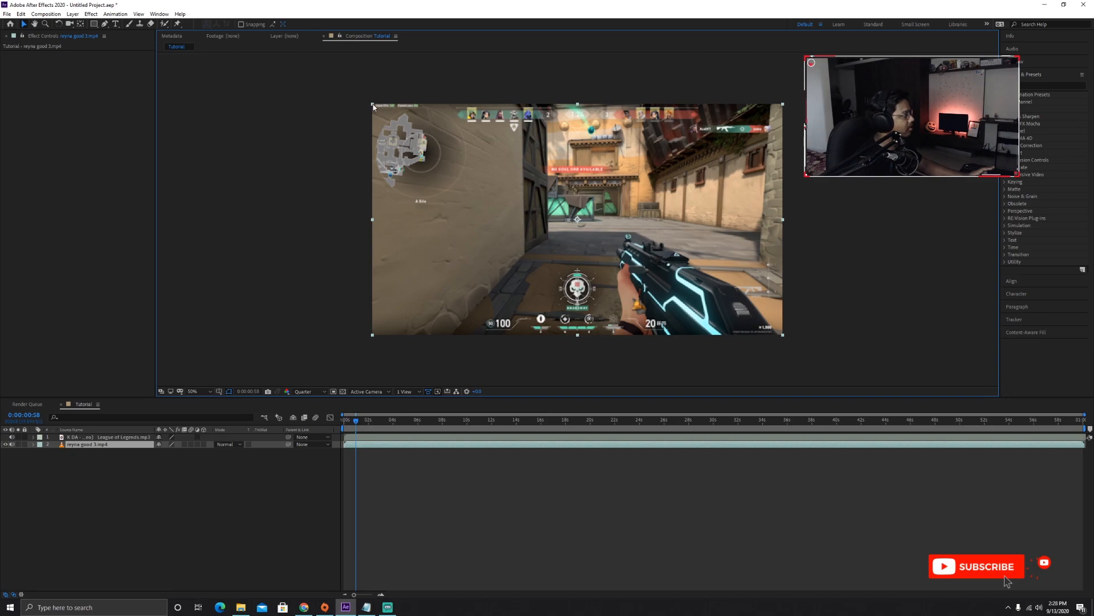
pyautogui.moveTo(374, 107); pyautogui.dragTo(320, 74)
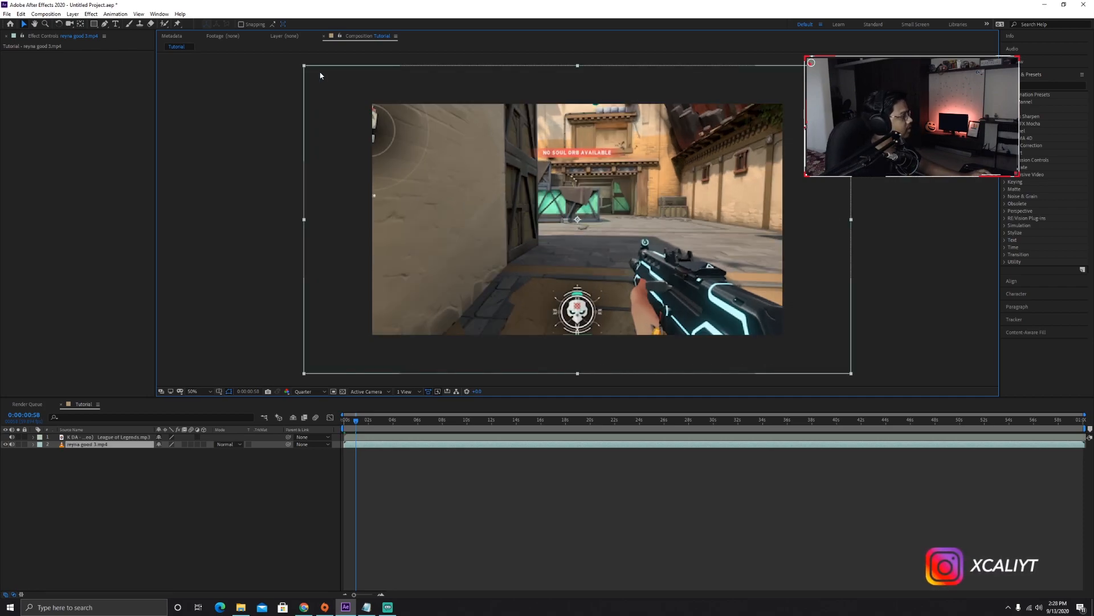
# Step: Scrub to about 4 seconds and delete the reyna good 3.mp4 layer from the timeline
pyautogui.moveTo(355, 420); pyautogui.dragTo(394, 427)
pyautogui.click(169, 445)
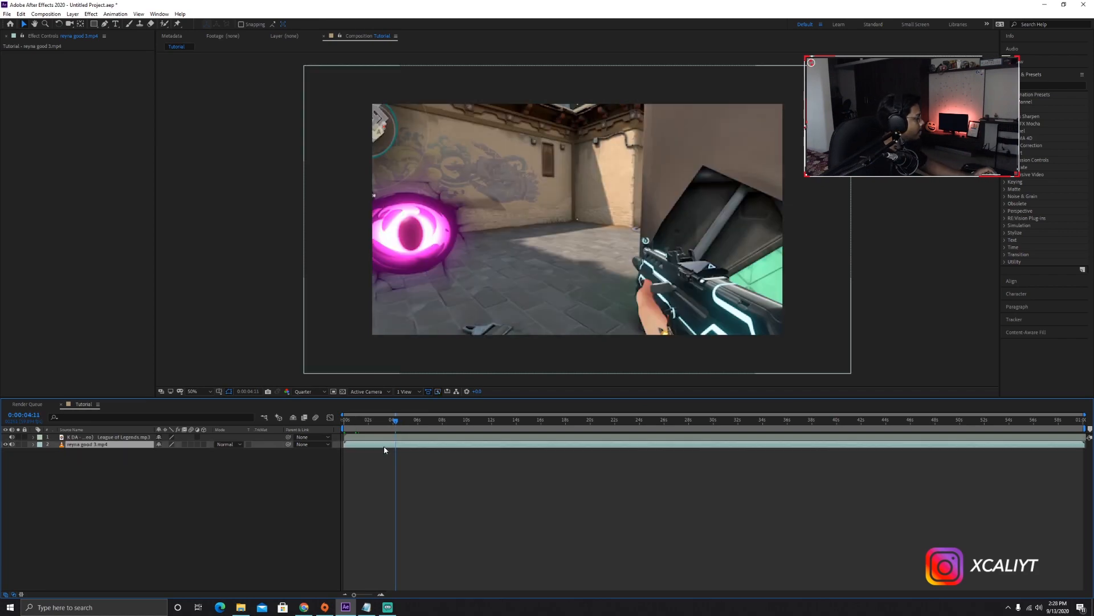
pyautogui.click(6, 444)
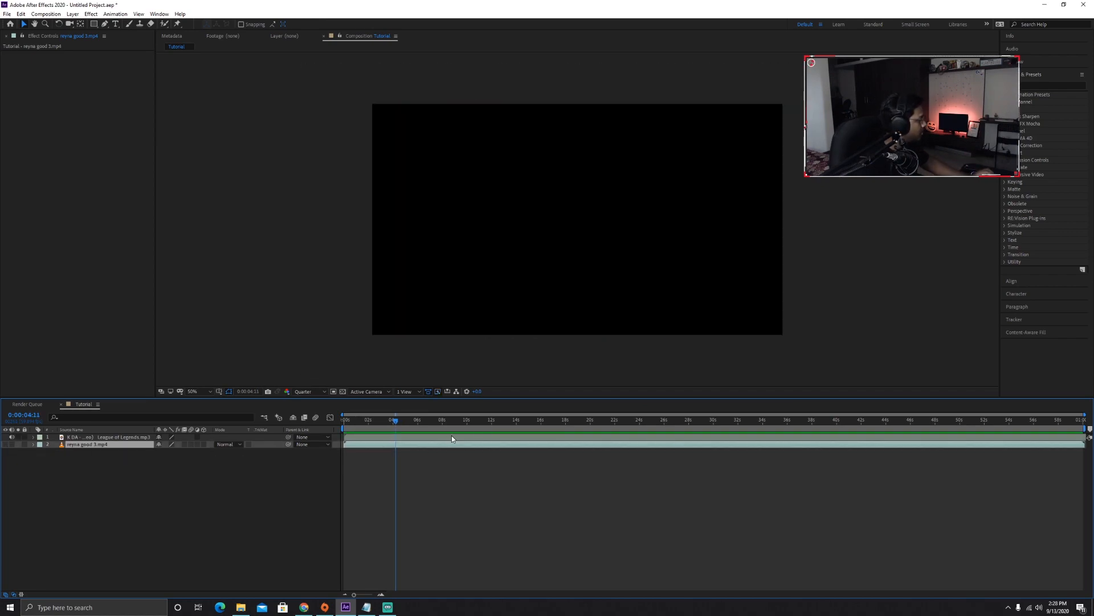
pyautogui.press('Delete')
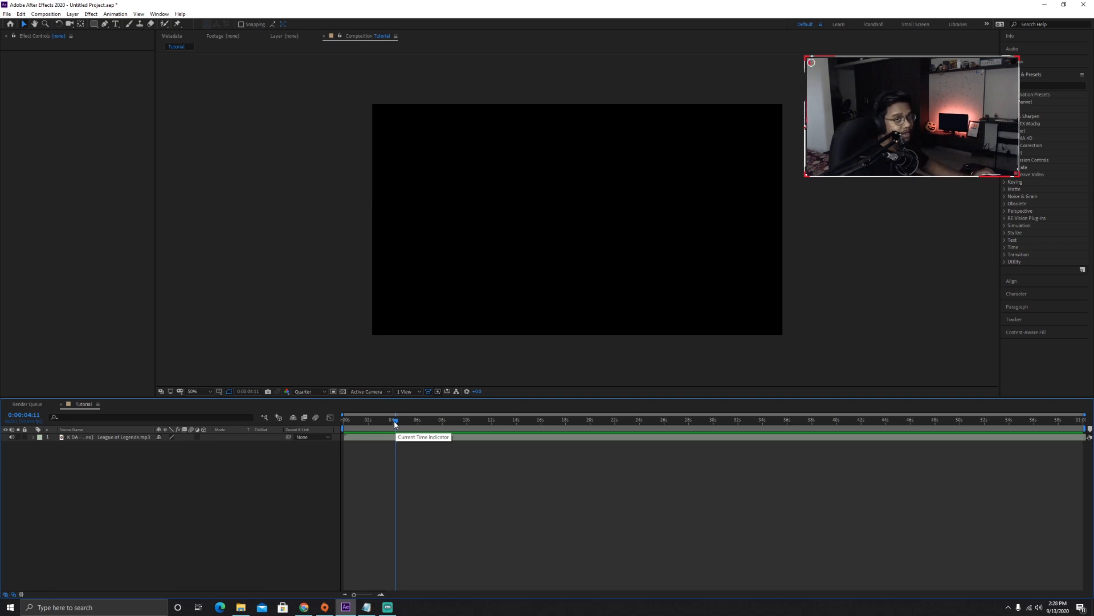
# Step: Play the music from the start and mark the composition at 0:00:13:43
pyautogui.moveTo(394, 421); pyautogui.dragTo(335, 422)
pyautogui.press('space')
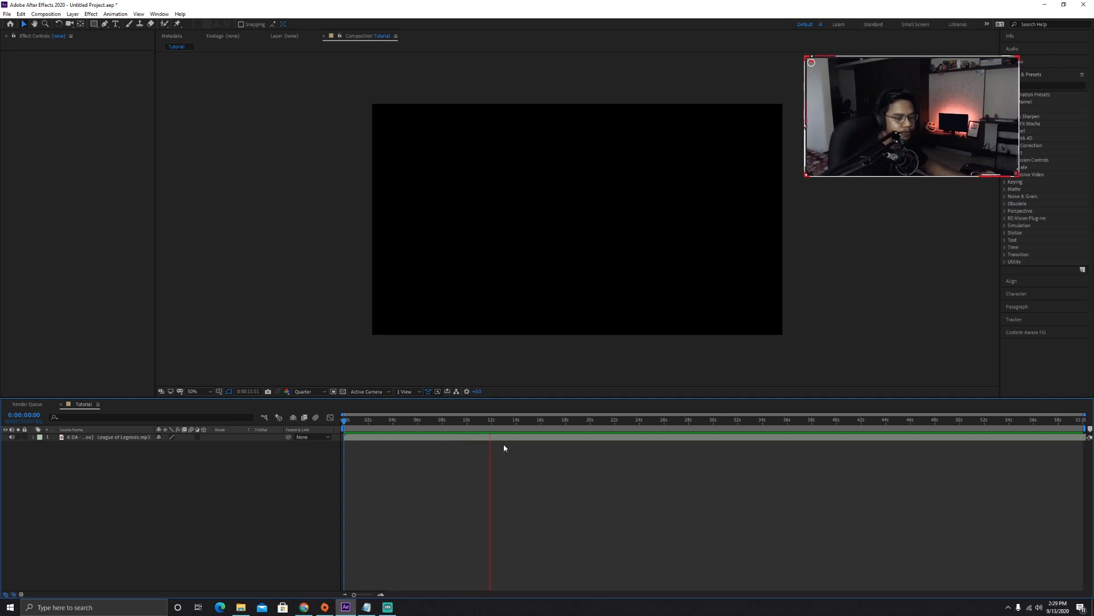
pyautogui.press('space')
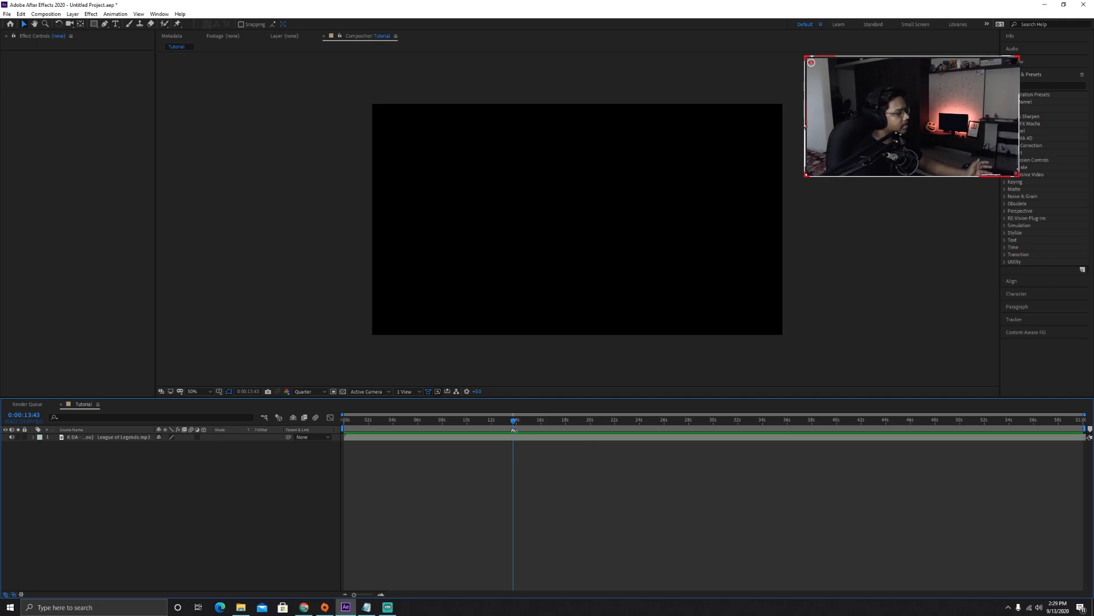
# Step: Check the marker commands available for the music layer
pyautogui.click(517, 432)
pyautogui.click(526, 432)
pyautogui.rightClick(517, 437)
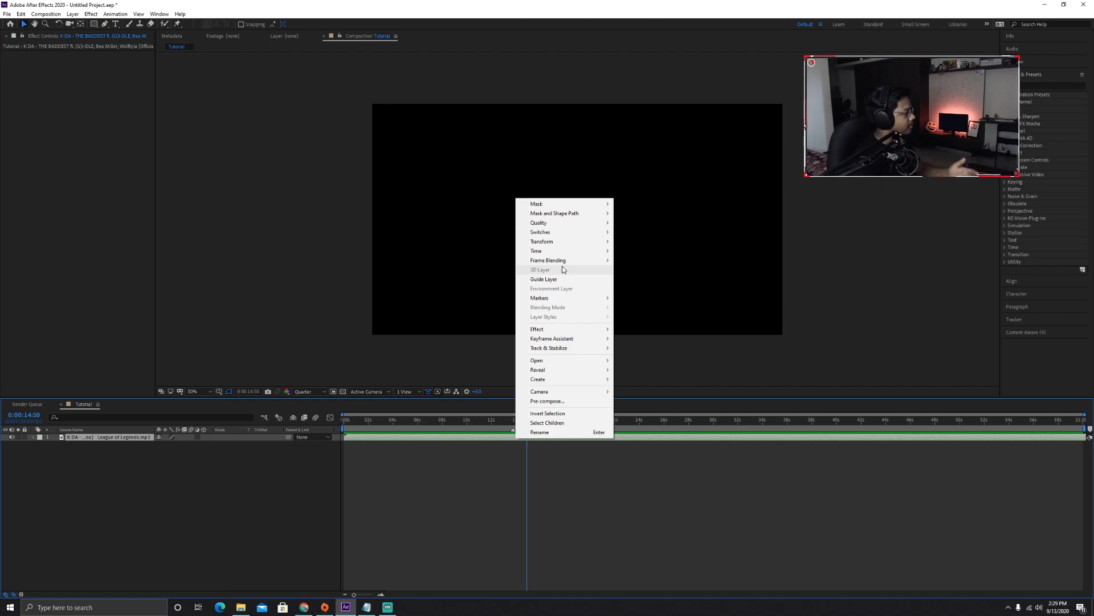
pyautogui.moveTo(567, 297)
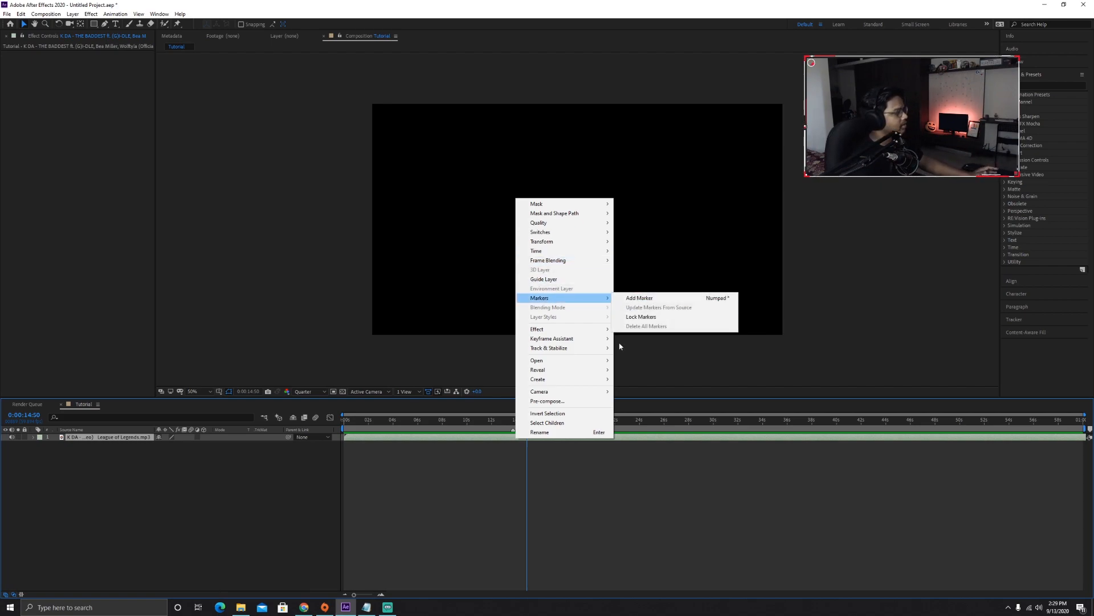
pyautogui.click(526, 443)
pyautogui.click(515, 438)
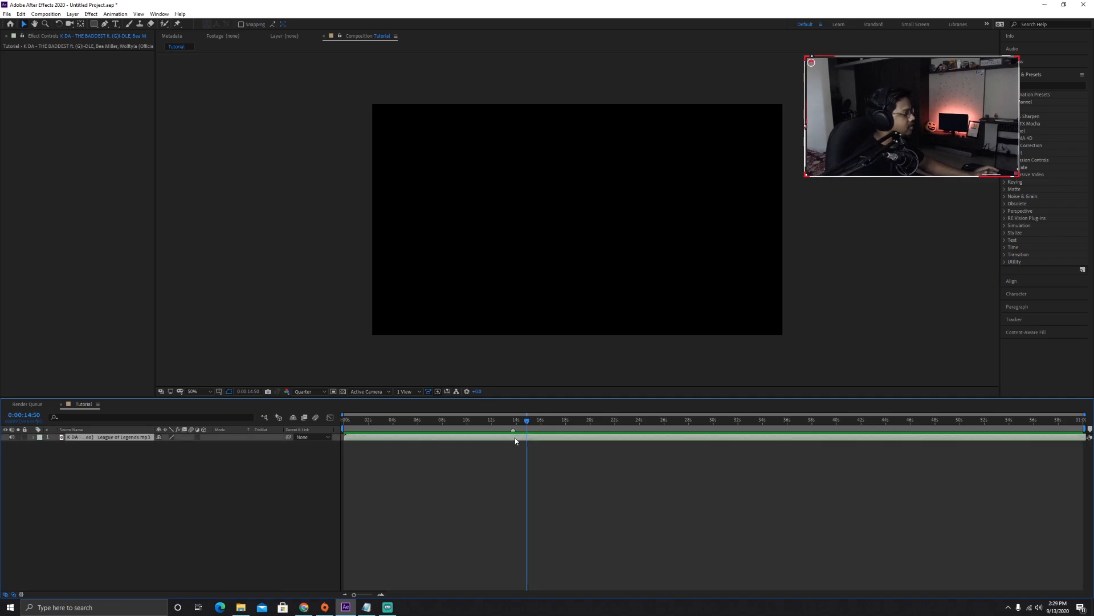
# Step: Look up the shortcut assigned to Add Layer Marker in the keyboard shortcuts editor
pyautogui.click(7, 14)
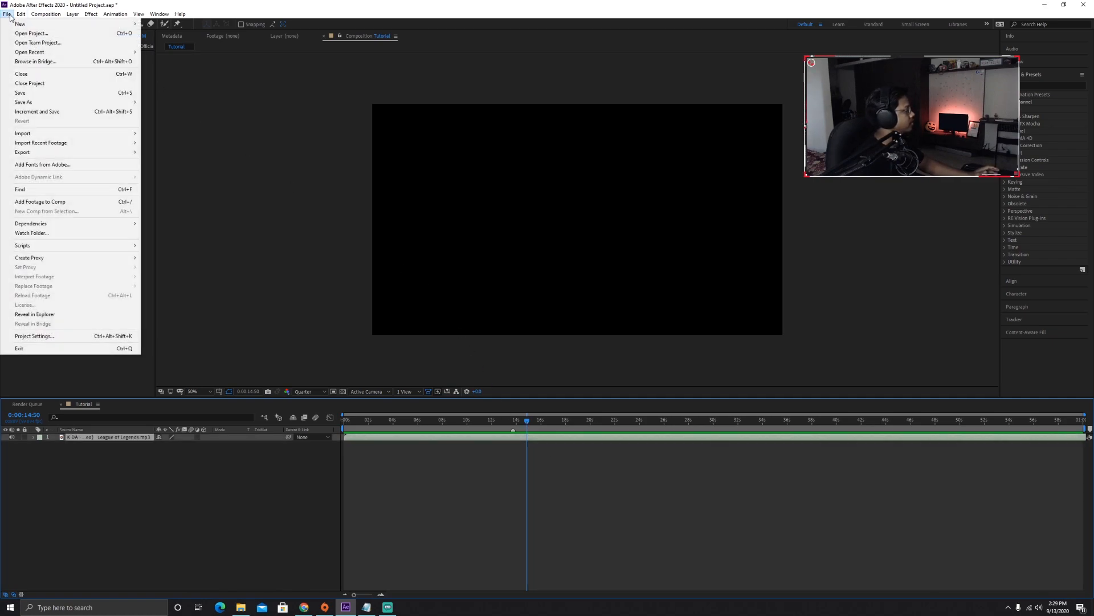
pyautogui.click(62, 271)
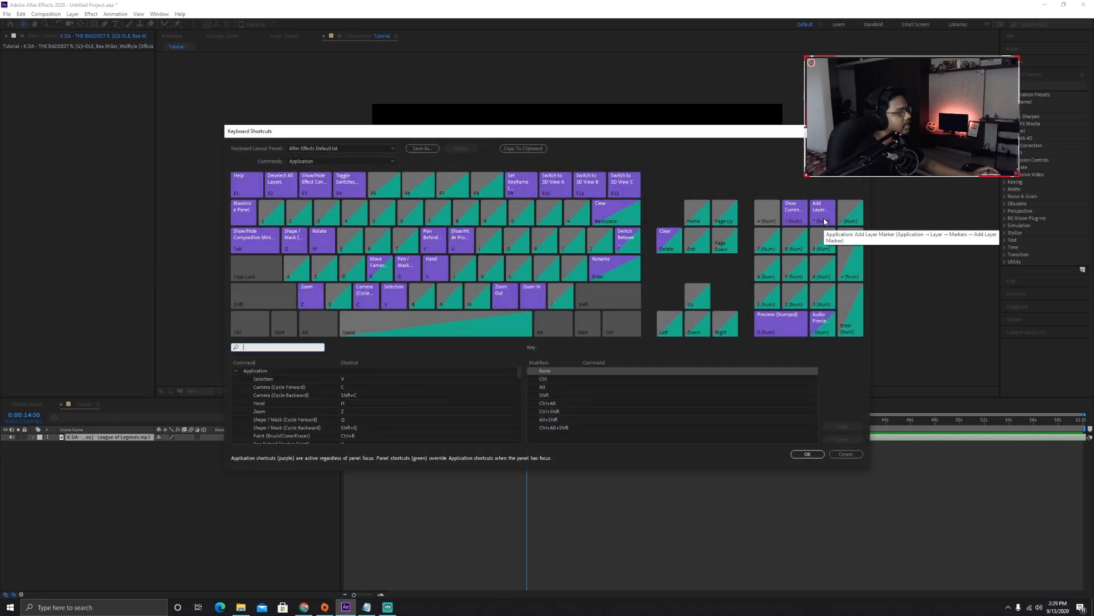
pyautogui.press('Escape')
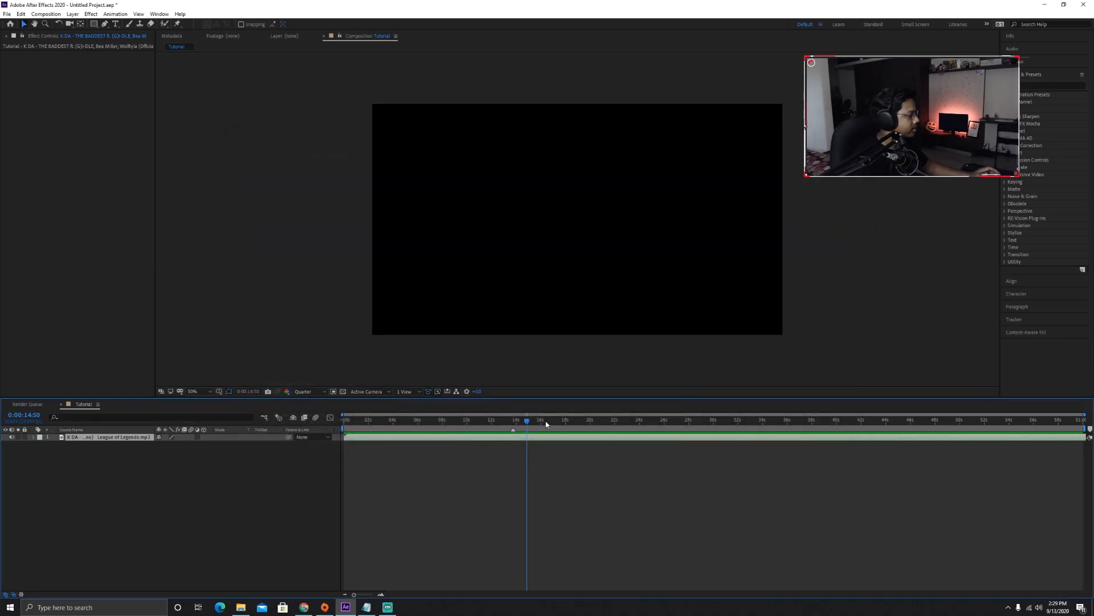
# Step: Return to the first beat marker and shift the reyna good 3.mp4 layer to the start of the timeline
pyautogui.moveTo(527, 423); pyautogui.dragTo(512, 424)
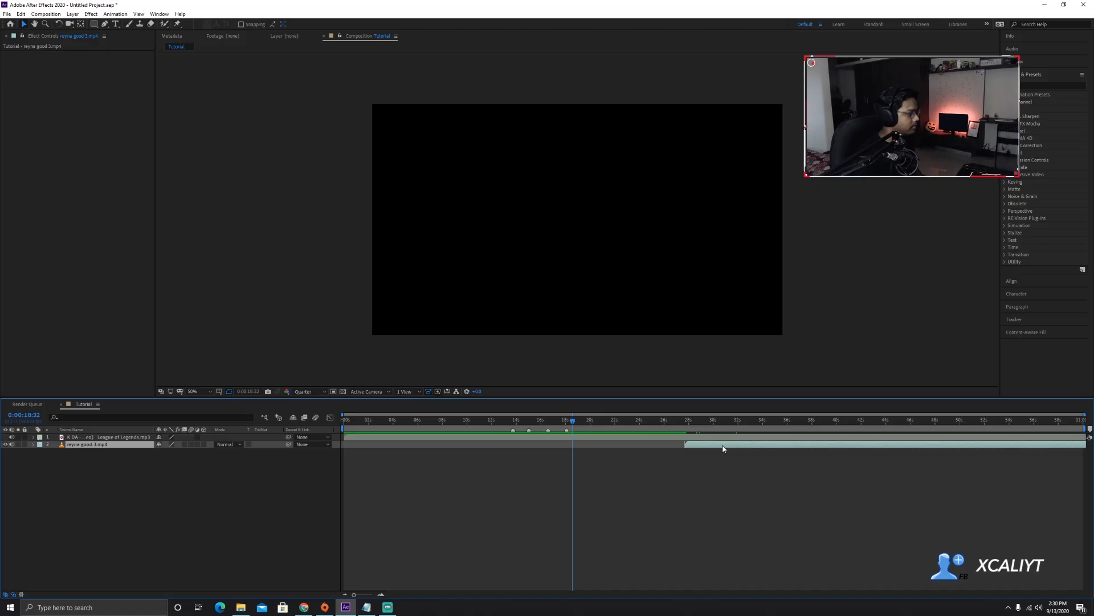
pyautogui.moveTo(723, 446); pyautogui.dragTo(382, 451)
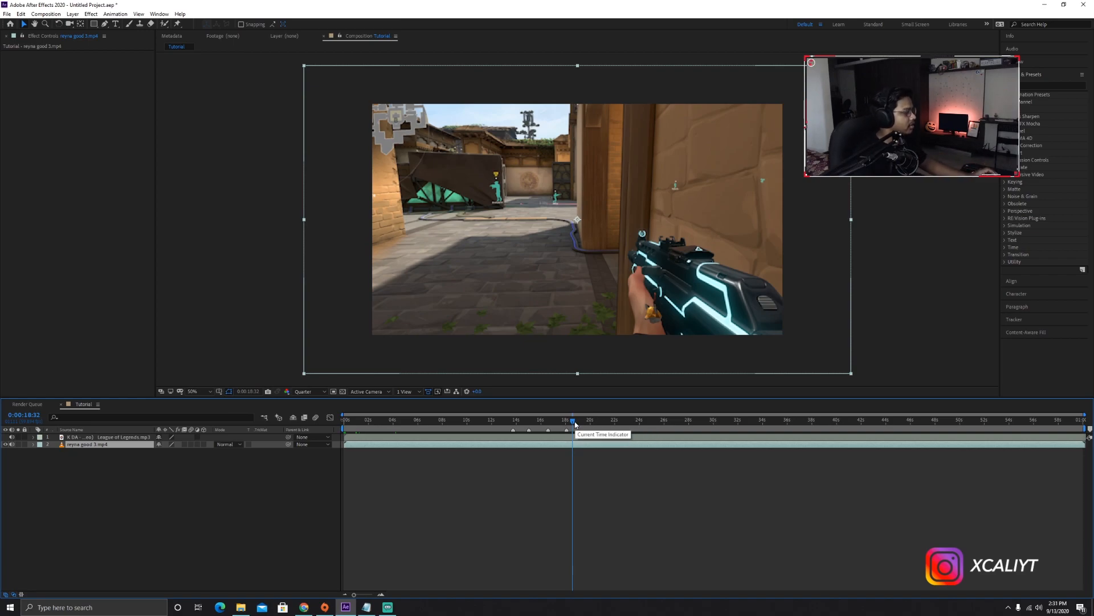
# Step: Find the first kill in the gameplay clip, mark the layer at 0:00:33:41 and preview that moment
pyautogui.moveTo(575, 422); pyautogui.dragTo(777, 425)
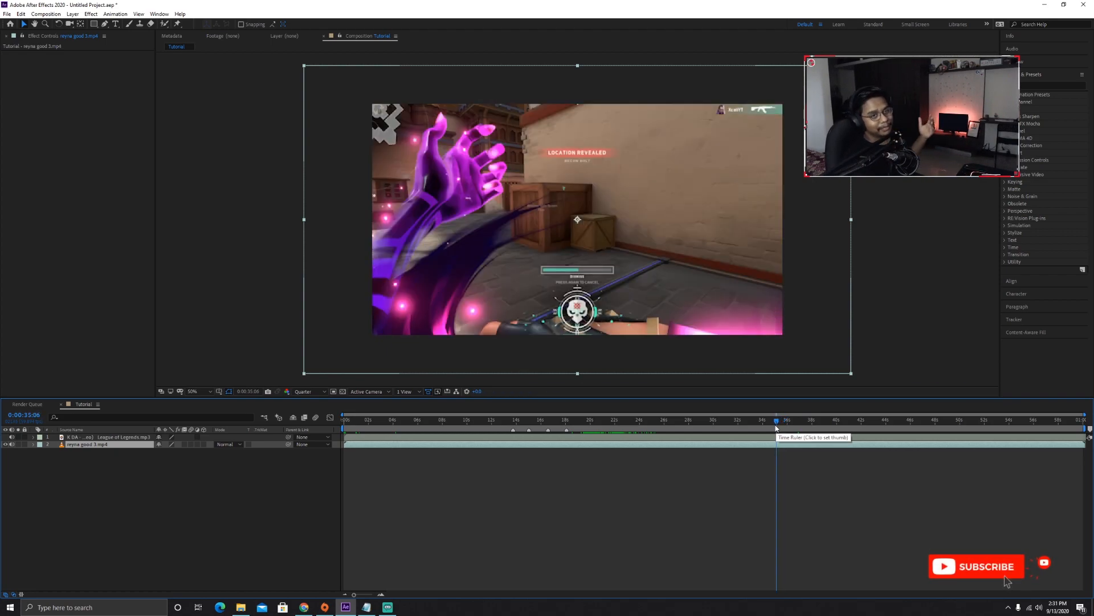
pyautogui.moveTo(775, 427); pyautogui.dragTo(759, 424)
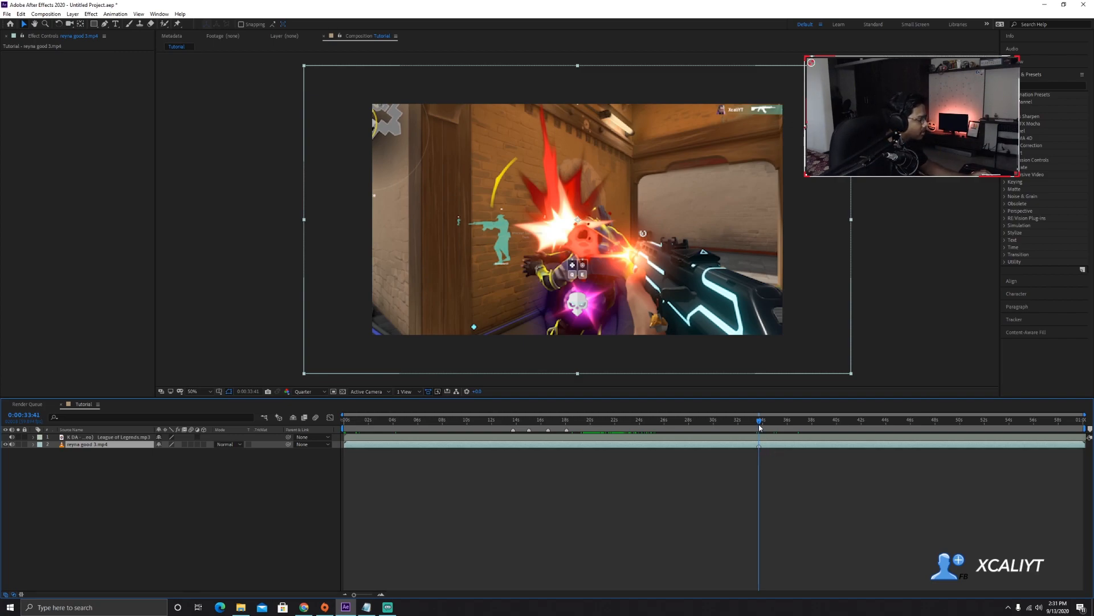
pyautogui.press('space')
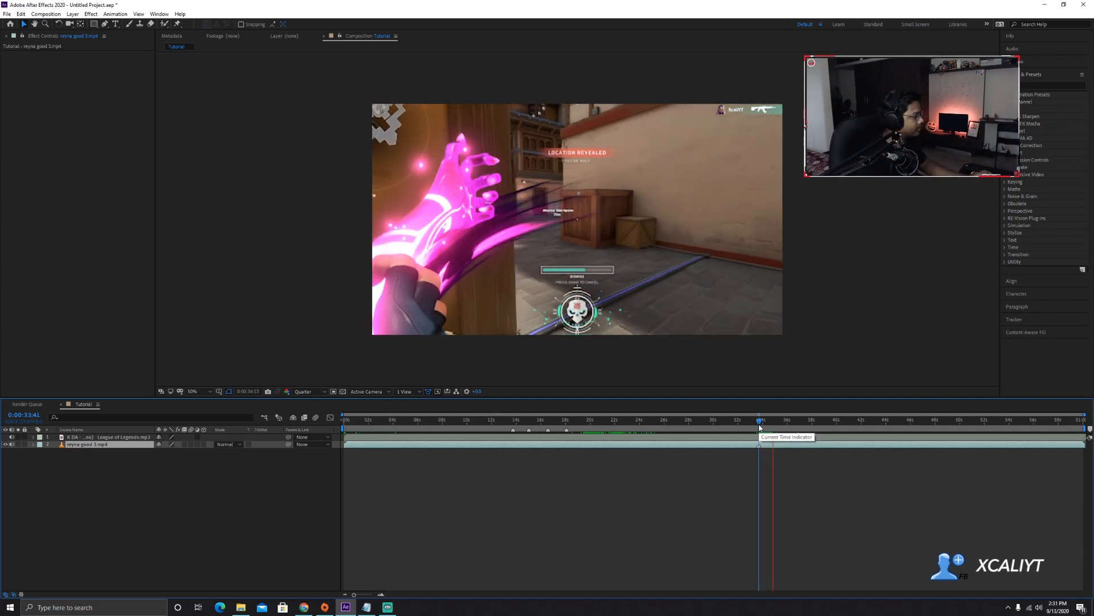
pyautogui.press('space')
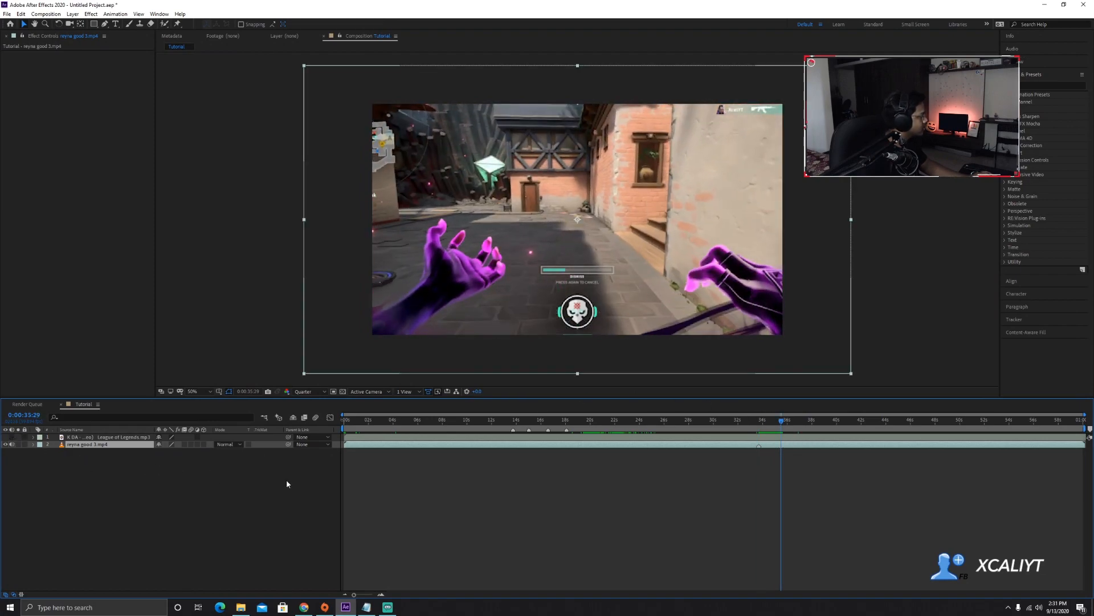
# Step: Mark the next two kills on the gameplay layer at about 41 seconds and at 0:00:50:02
pyautogui.press('space')
pyautogui.click(884, 422)
pyautogui.moveTo(889, 424)
pyautogui.mouseDown()
pyautogui.moveTo(854, 422)
pyautogui.moveTo(977, 423)
pyautogui.moveTo(961, 424)
pyautogui.mouseUp()
pyautogui.press('KP_Multiply')
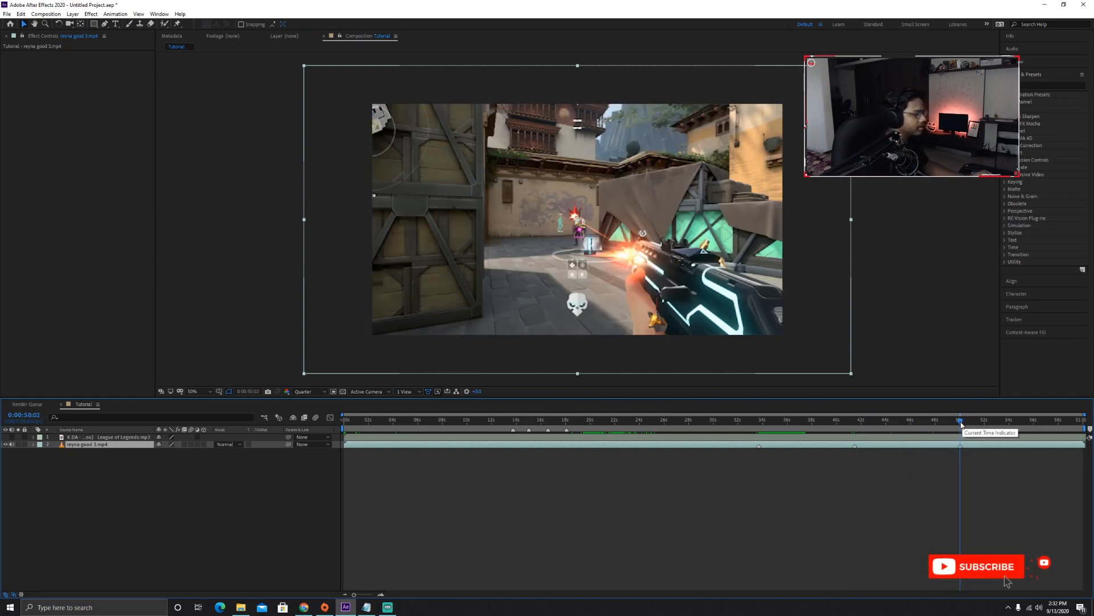
# Step: Shift the gameplay clip earlier so its first kill marker meets the first beat marker at about 0:00:13:46
pyautogui.click(930, 507)
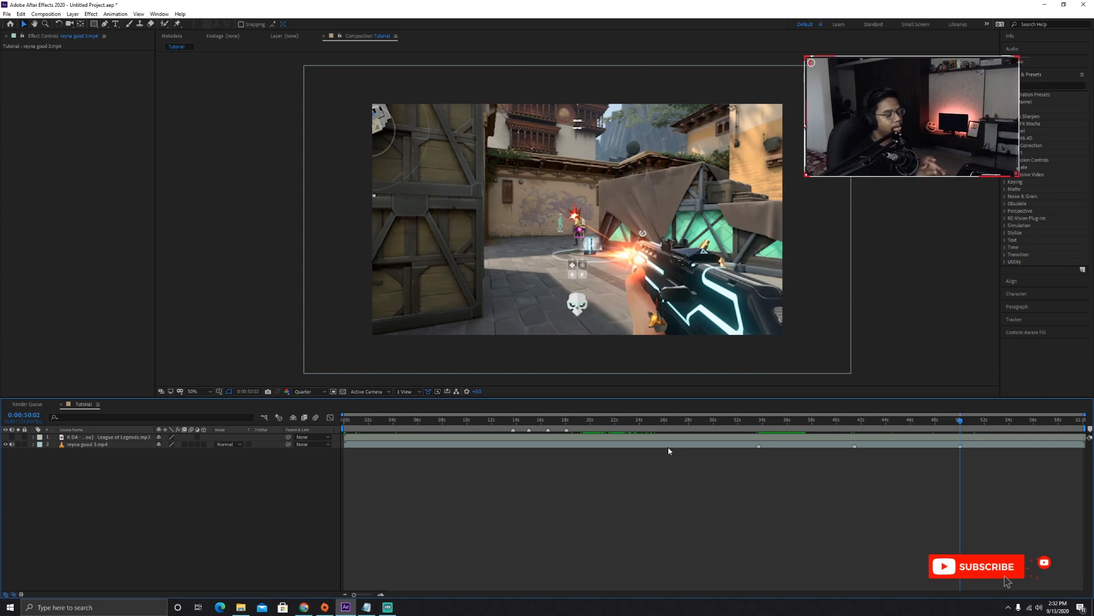
pyautogui.moveTo(757, 422)
pyautogui.mouseDown()
pyautogui.moveTo(781, 446)
pyautogui.moveTo(540, 447)
pyautogui.mouseUp()
pyautogui.click(515, 422)
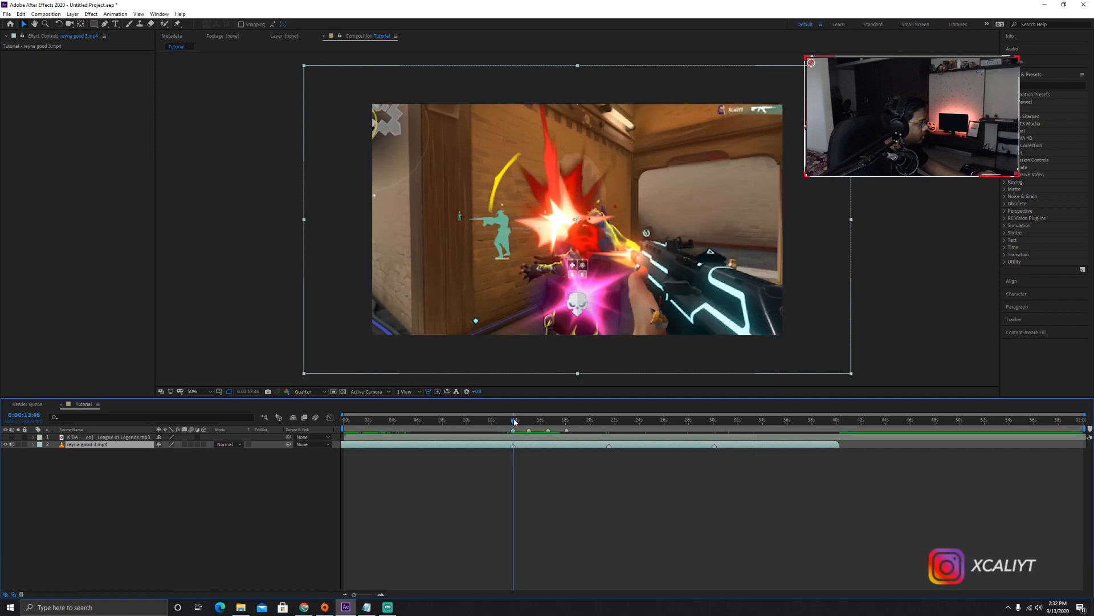
# Step: Split the gameplay clip at about 0:00:20:43 and shift the second part so its kill marker meets the second beat marker
pyautogui.moveTo(516, 424); pyautogui.dragTo(596, 452)
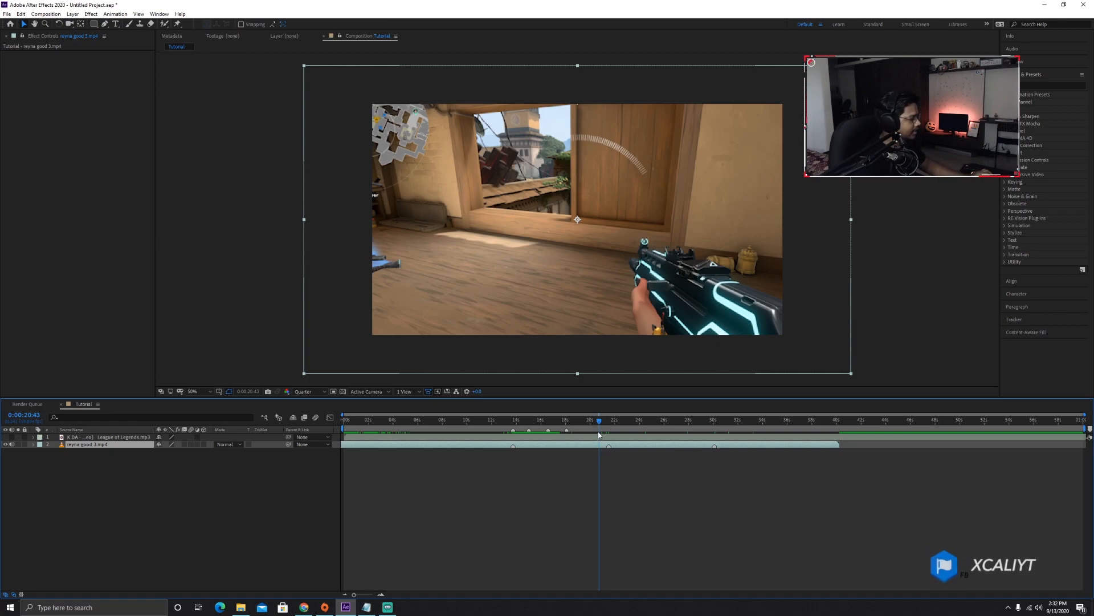
pyautogui.moveTo(600, 423); pyautogui.dragTo(502, 423)
pyautogui.hotkey('ctrl', 'shift', 'd')
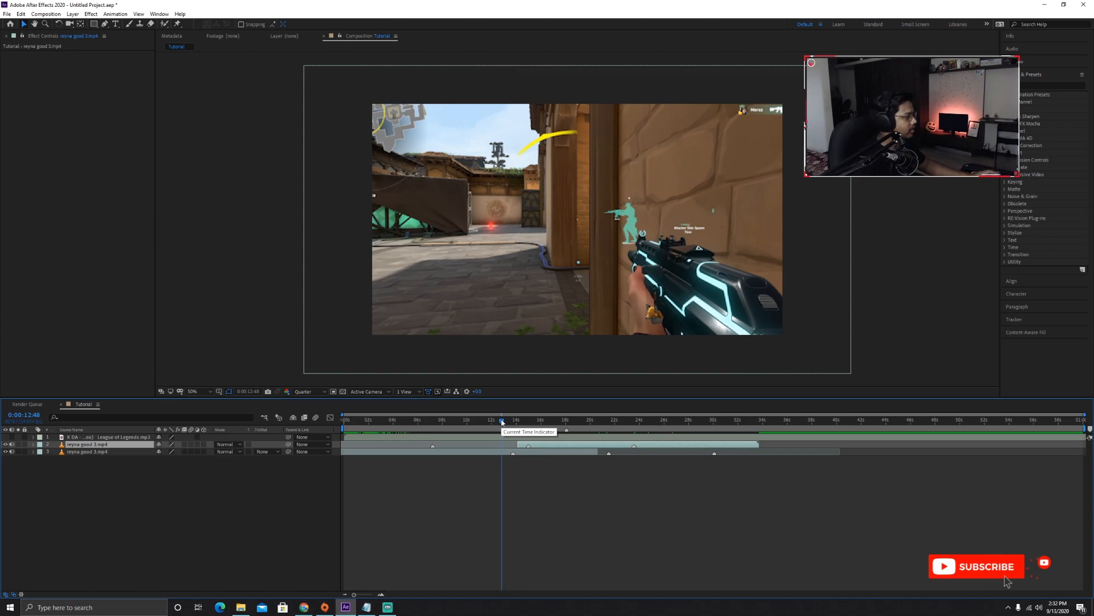
# Step: Preview the cut between the first and second kill clips several times, starting shortly before the first beat marker
pyautogui.press('space')
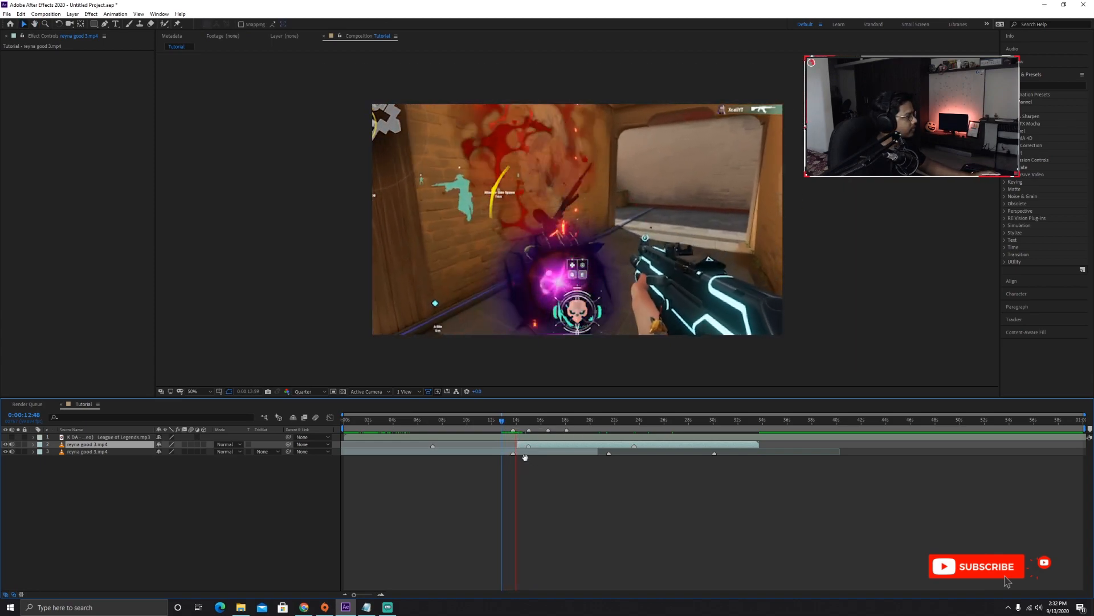
pyautogui.press('space')
pyautogui.moveTo(517, 421); pyautogui.dragTo(499, 421)
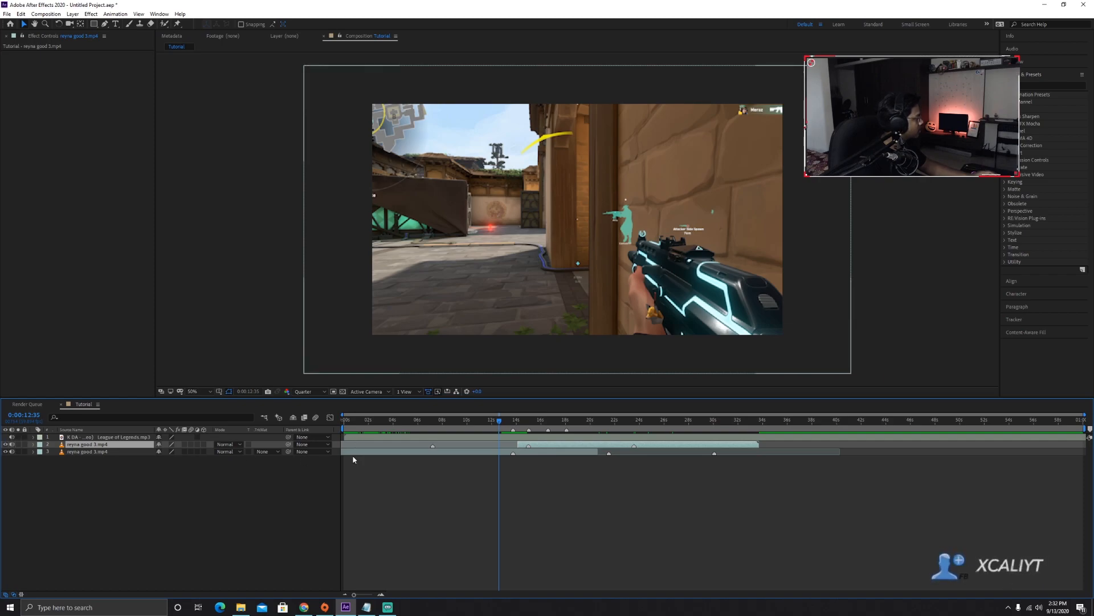
pyautogui.press('space')
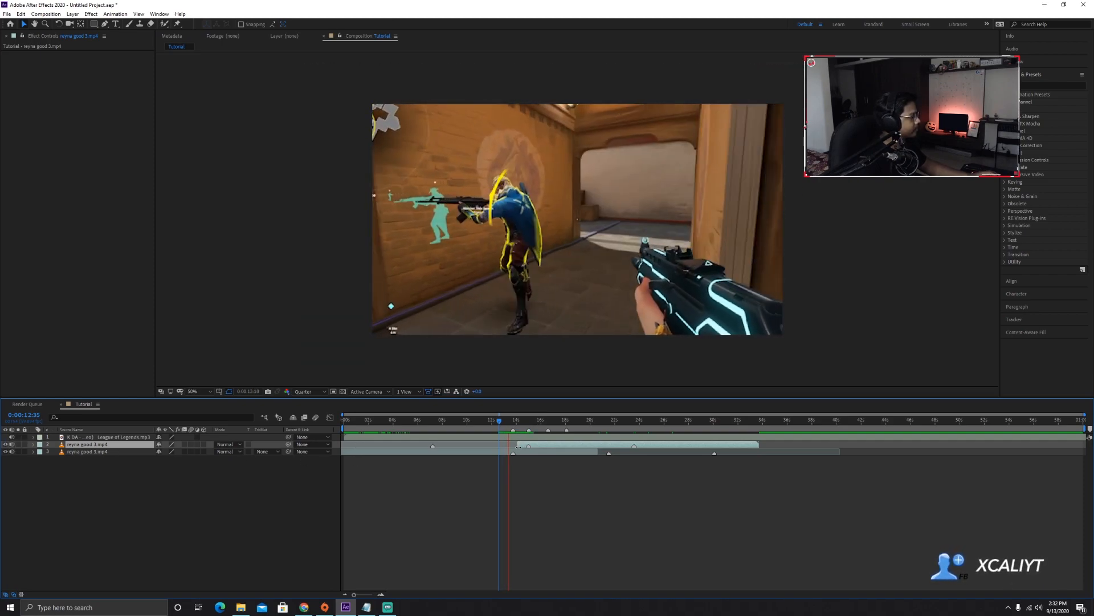
pyautogui.press('space')
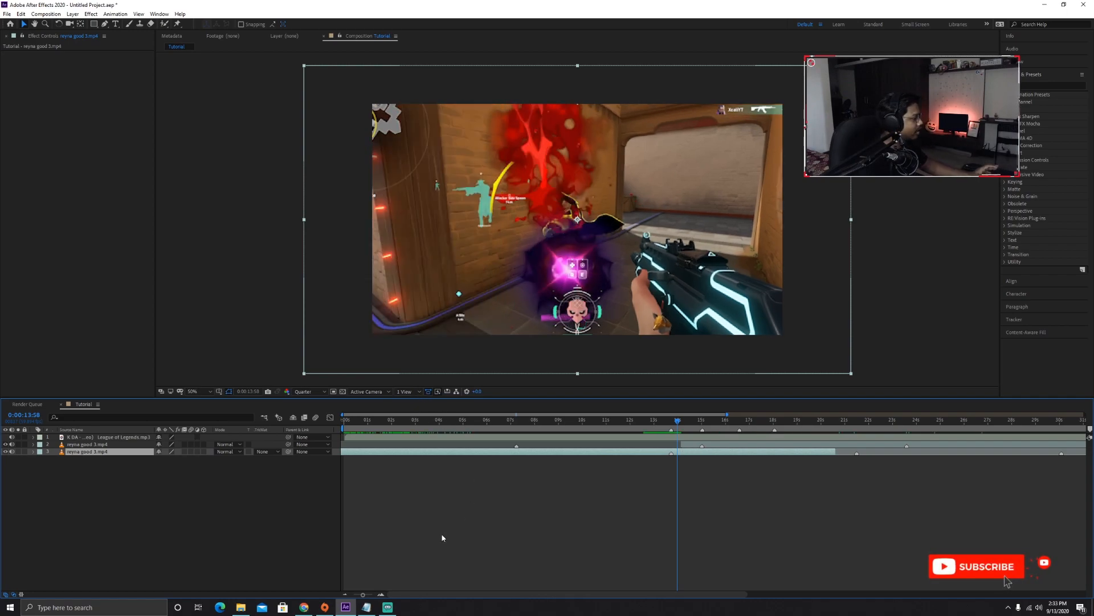
pyautogui.moveTo(363, 594); pyautogui.dragTo(367, 597)
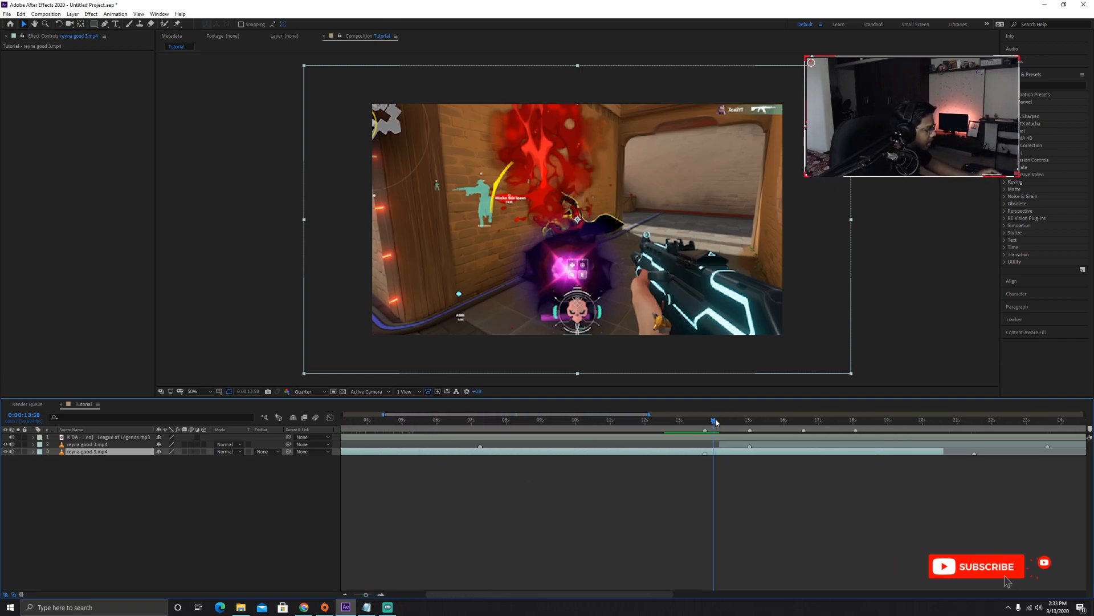
pyautogui.moveTo(717, 422); pyautogui.dragTo(700, 422)
pyautogui.press('space')
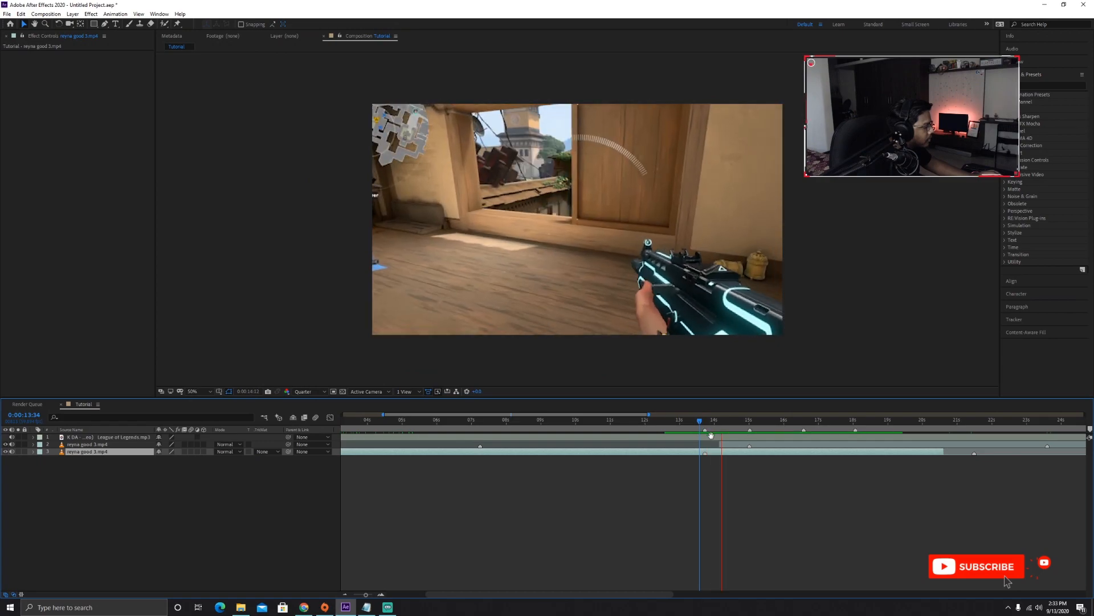
pyautogui.press('space')
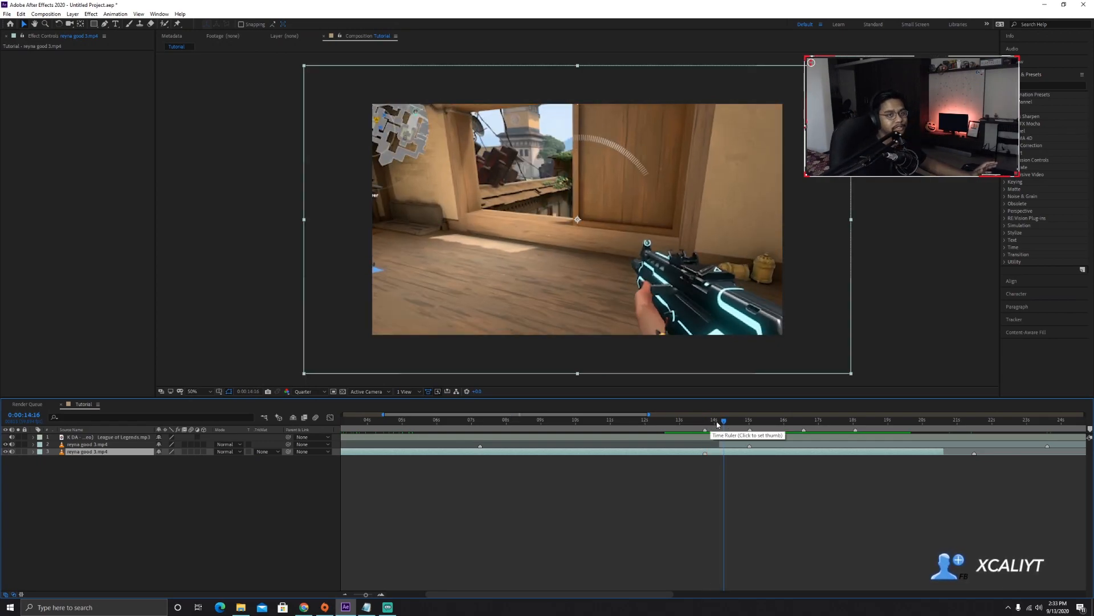
# Step: Nudge the second gameplay clip slightly later around the second beat marker and preview it from 0:00:12:49
pyautogui.click(758, 447)
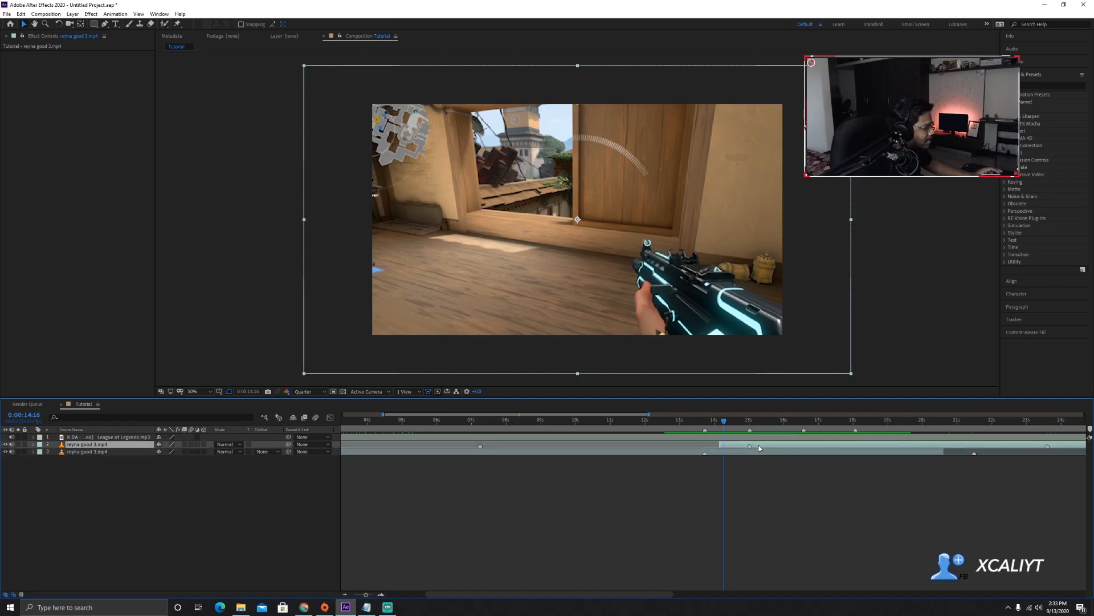
pyautogui.moveTo(759, 448); pyautogui.dragTo(673, 423)
pyautogui.press('space')
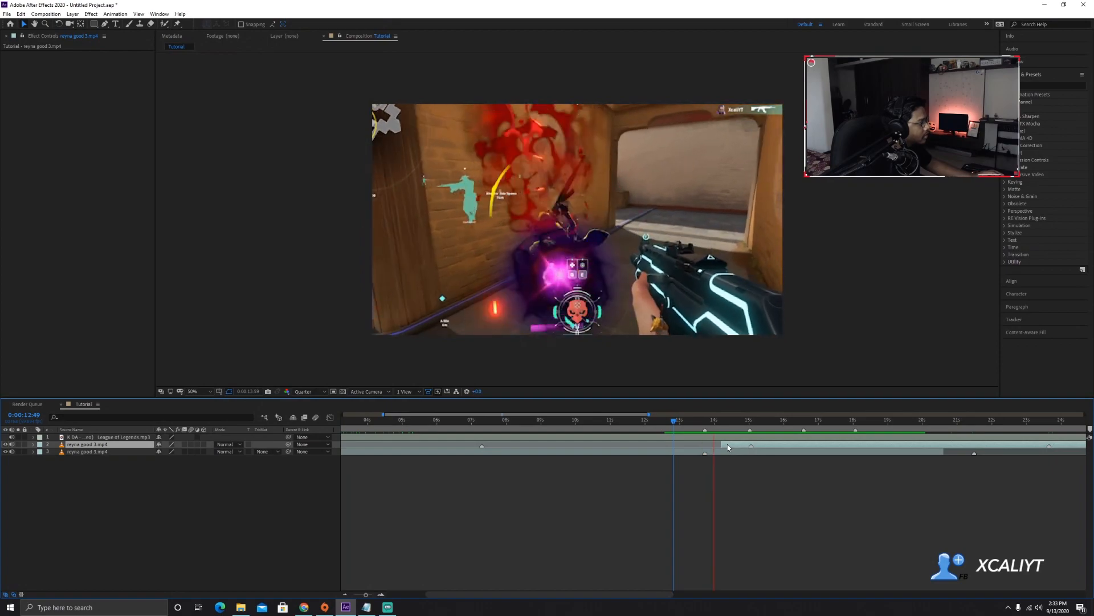
pyautogui.press('space')
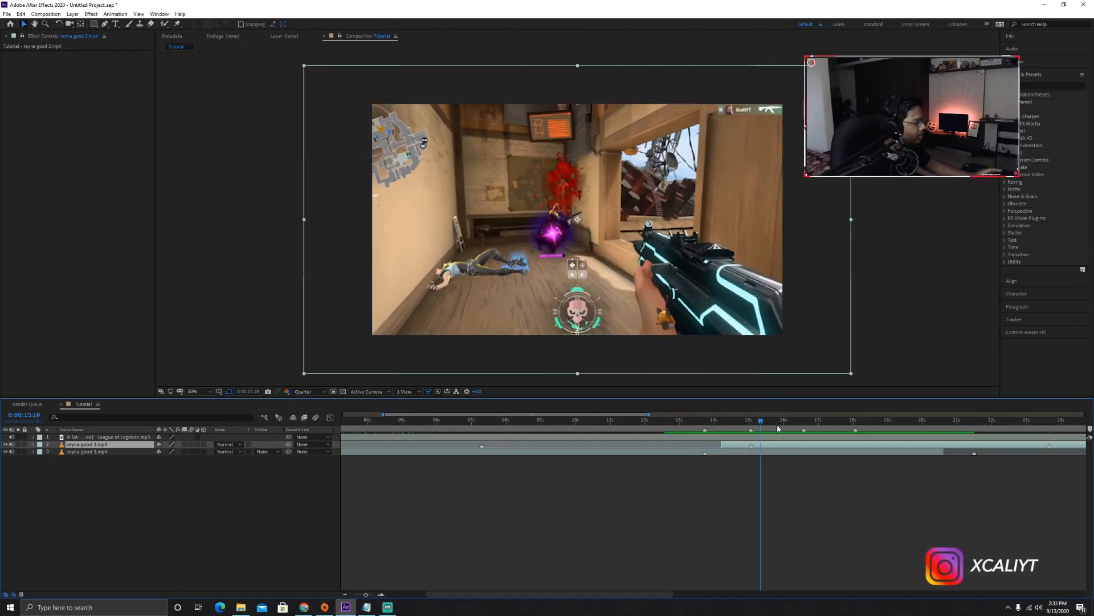
# Step: Split the second clip at about 23 seconds and move the tail so its kill marker meets the third beat marker
pyautogui.click(1037, 422)
pyautogui.hotkey('ctrl', 'shift', 'd')
pyautogui.moveTo(1038, 448); pyautogui.dragTo(790, 442)
# Step: Split the second clip at 0:00:16:12, where the third clip begins, and delete its remainder
pyautogui.click(802, 421)
pyautogui.click(772, 454)
pyautogui.hotkey('ctrl', 'shift', 'd')
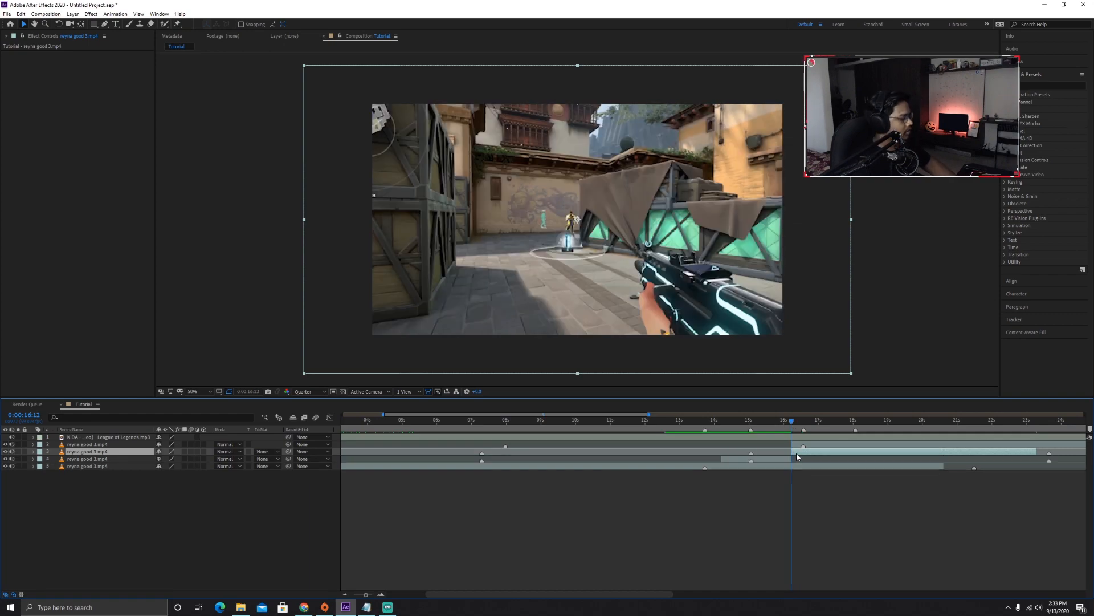
pyautogui.press('Delete')
# Step: Try trimming the second clip shorter by splitting it at 0:00:15:35 and deleting the remainder
pyautogui.moveTo(792, 422)
pyautogui.mouseDown()
pyautogui.moveTo(764, 425)
pyautogui.moveTo(787, 427)
pyautogui.mouseUp()
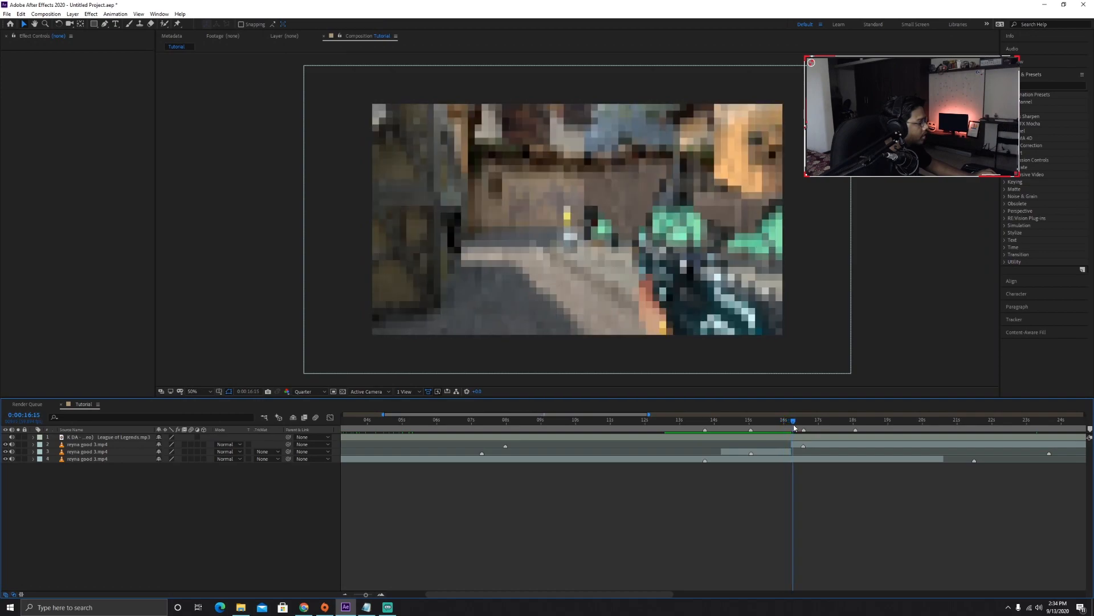
pyautogui.moveTo(774, 433); pyautogui.dragTo(770, 430)
pyautogui.click(774, 453)
pyautogui.hotkey('ctrl', 'shift', 'd')
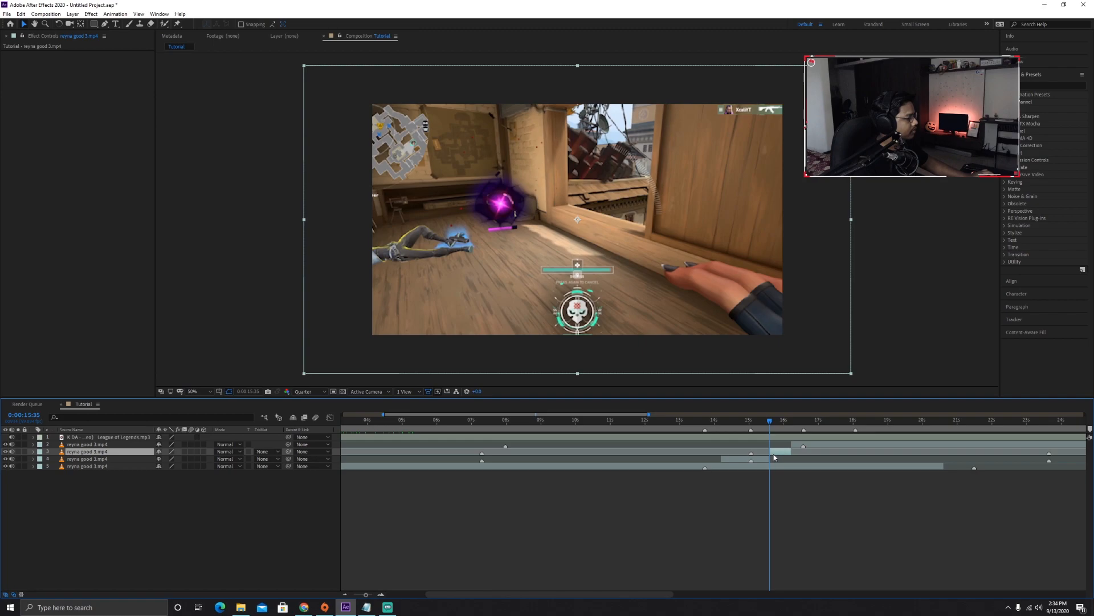
pyautogui.press('Delete')
# Step: Preview the three synced kill clips from 0:00:13:22 to just past the fourth beat marker
pyautogui.click(766, 422)
pyautogui.moveTo(766, 421); pyautogui.dragTo(693, 423)
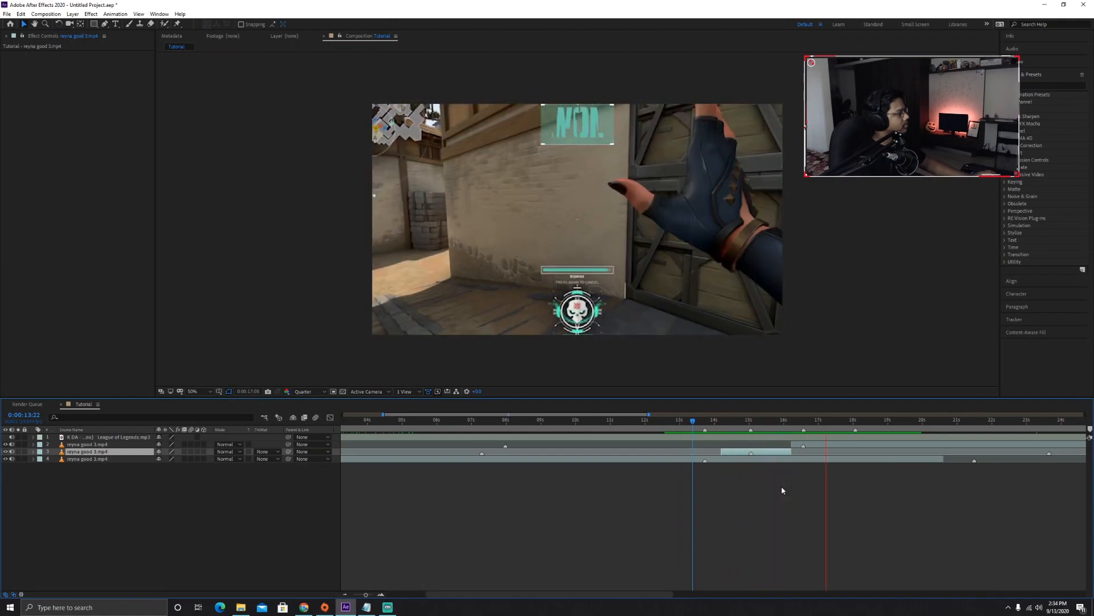
pyautogui.press('space')
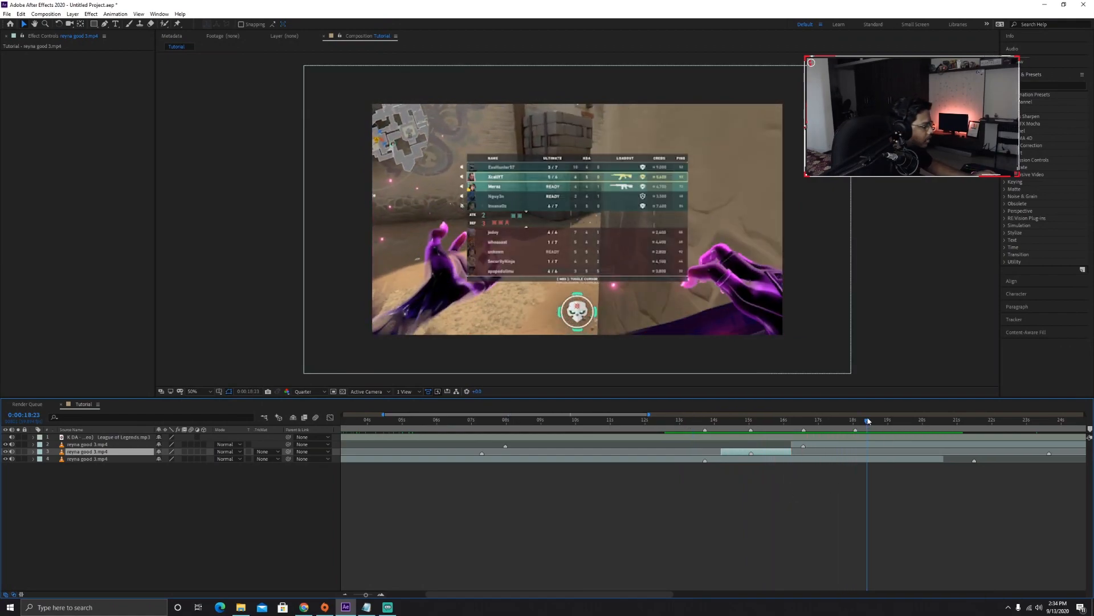
# Step: Split the third clip at 0:00:17:52 and delete the part after it
pyautogui.click(850, 421)
pyautogui.click(850, 444)
pyautogui.hotkey('ctrl', 'shift', 'd')
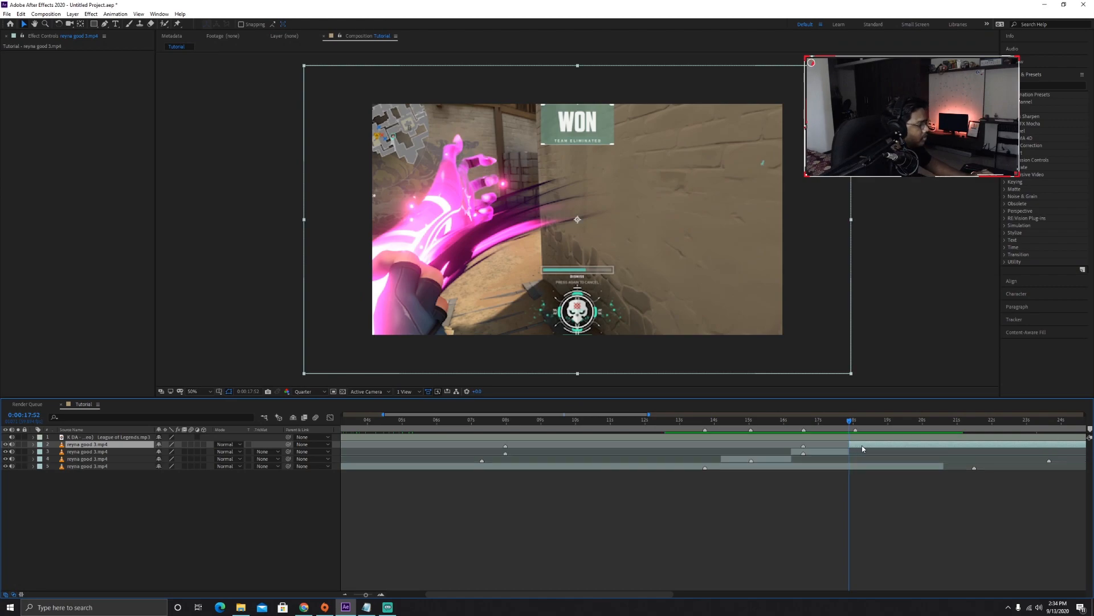
pyautogui.press('Delete')
# Step: Trim the third clip to end at 0:00:17:28 by splitting it there and deleting the remainder
pyautogui.moveTo(849, 421)
pyautogui.mouseDown()
pyautogui.moveTo(876, 428)
pyautogui.moveTo(835, 425)
pyautogui.mouseUp()
pyautogui.click(836, 446)
pyautogui.hotkey('ctrl', 'shift', 'd')
pyautogui.press('Delete')
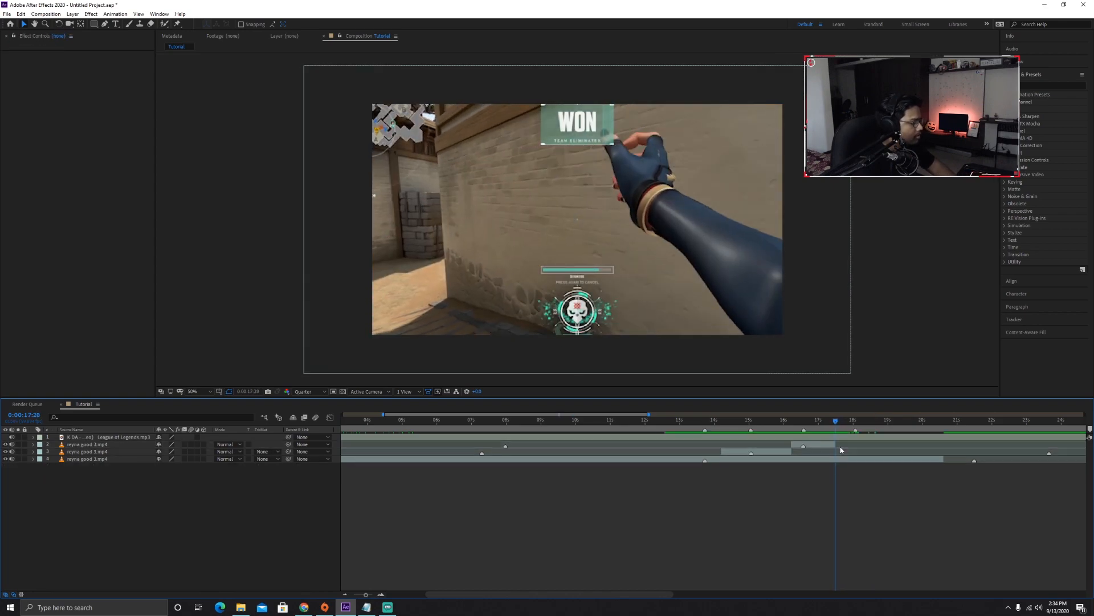
# Step: Split the bottom gameplay clip at 0:00:18:30 and slide the split-off part earlier to start at about 0:00:18:00
pyautogui.moveTo(857, 429); pyautogui.dragTo(876, 431)
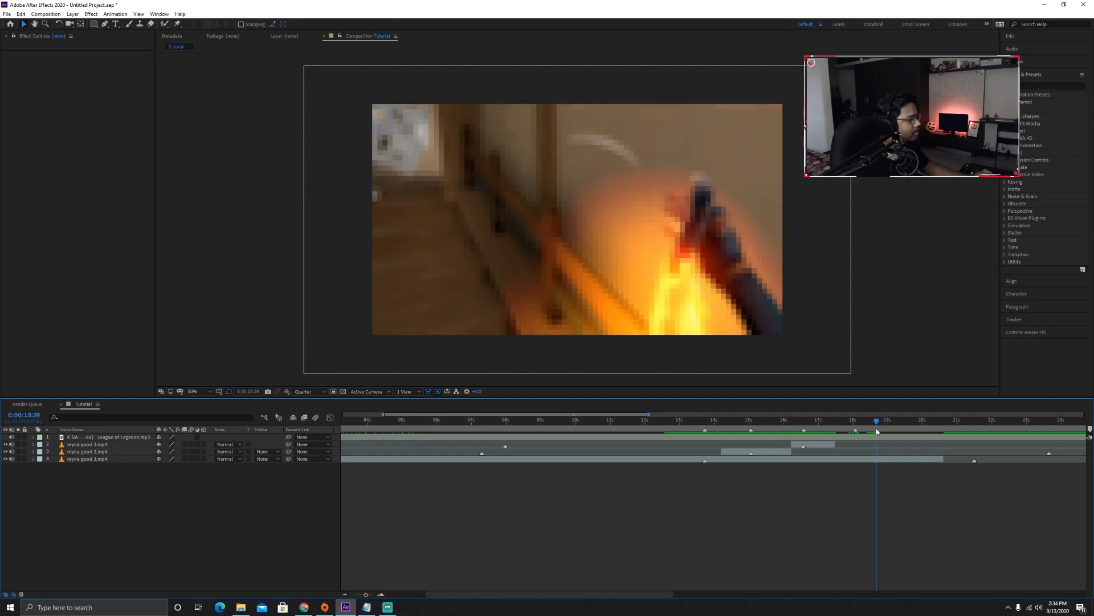
pyautogui.click(870, 459)
pyautogui.hotkey('ctrl', 'shift', 'd')
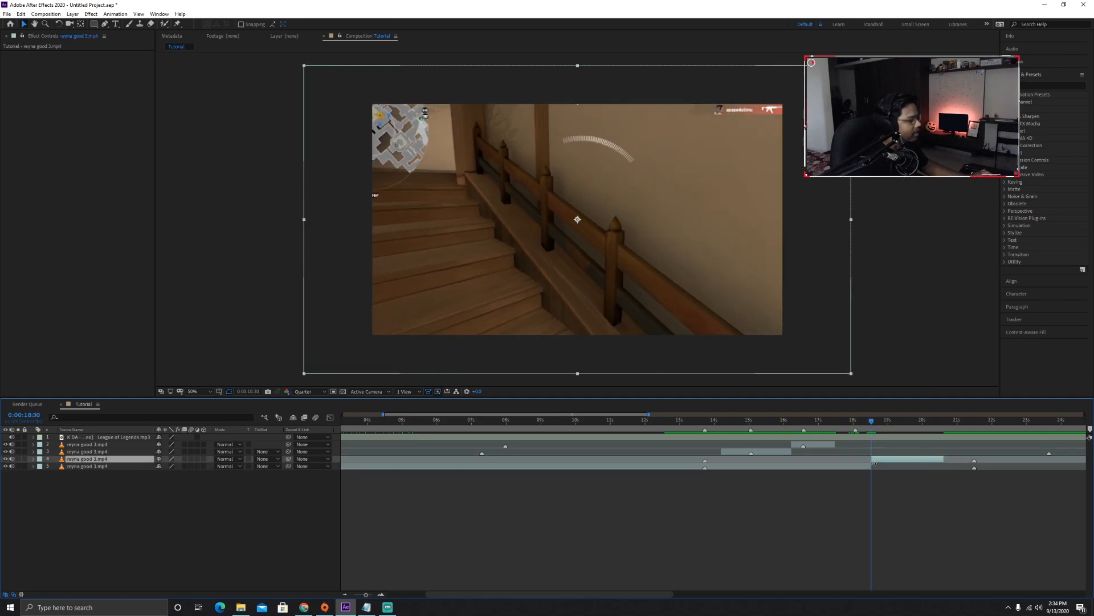
pyautogui.moveTo(874, 461); pyautogui.dragTo(867, 459)
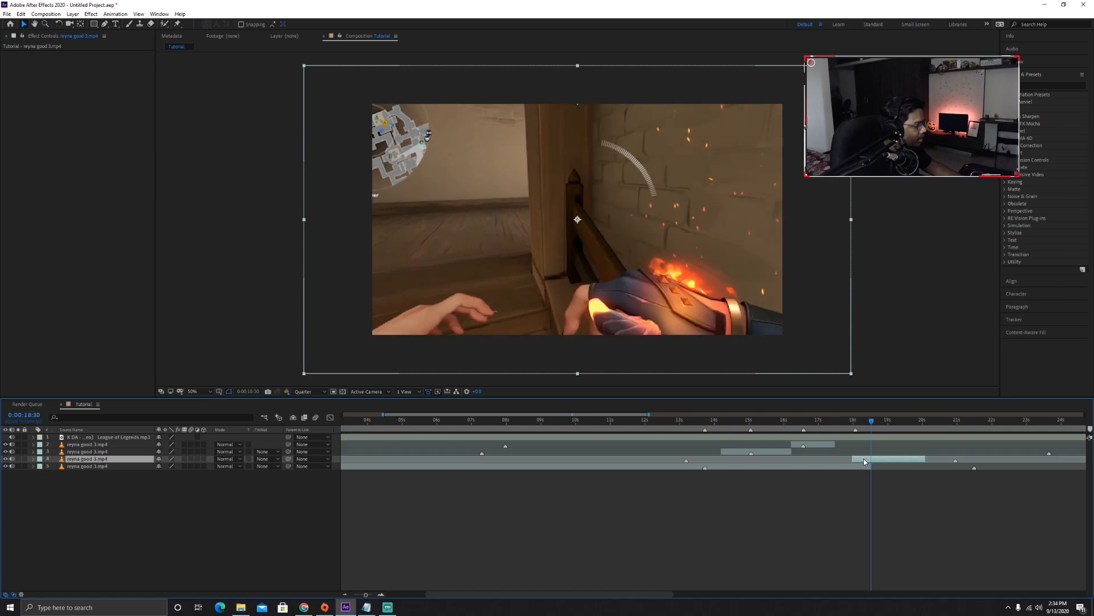
# Step: Preview the clip sequence against the music from 0:00:12:56 to 0:00:19:06
pyautogui.click(856, 426)
pyautogui.moveTo(855, 426); pyautogui.dragTo(677, 432)
pyautogui.press('space')
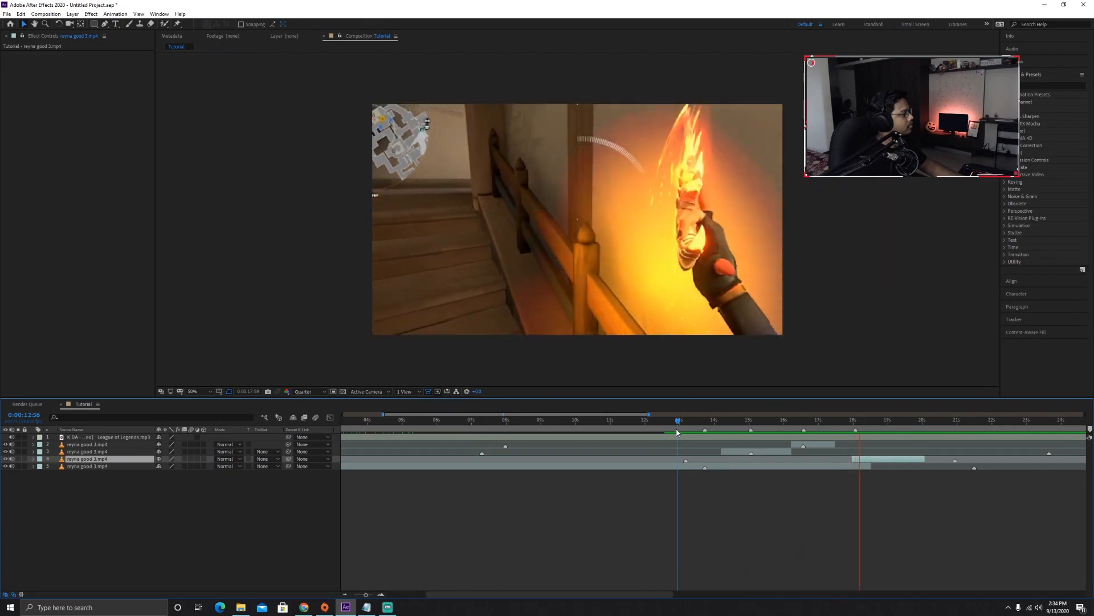
pyautogui.press('space')
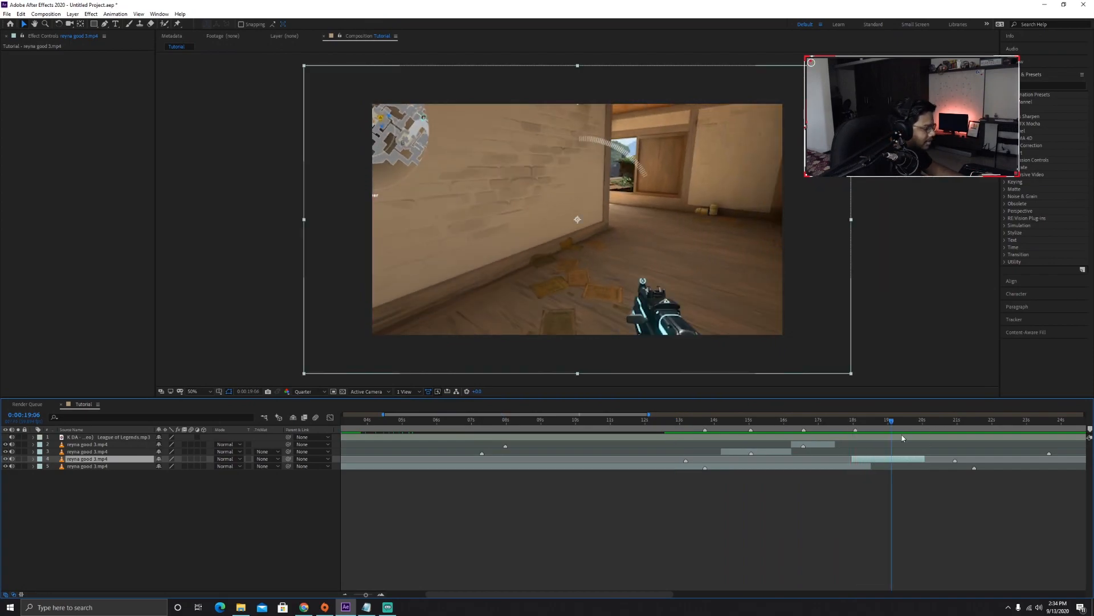
# Step: Split the bottom gameplay clip at 0:00:14:11, where the second clip starts, and delete the part after it
pyautogui.moveTo(888, 427); pyautogui.dragTo(719, 438)
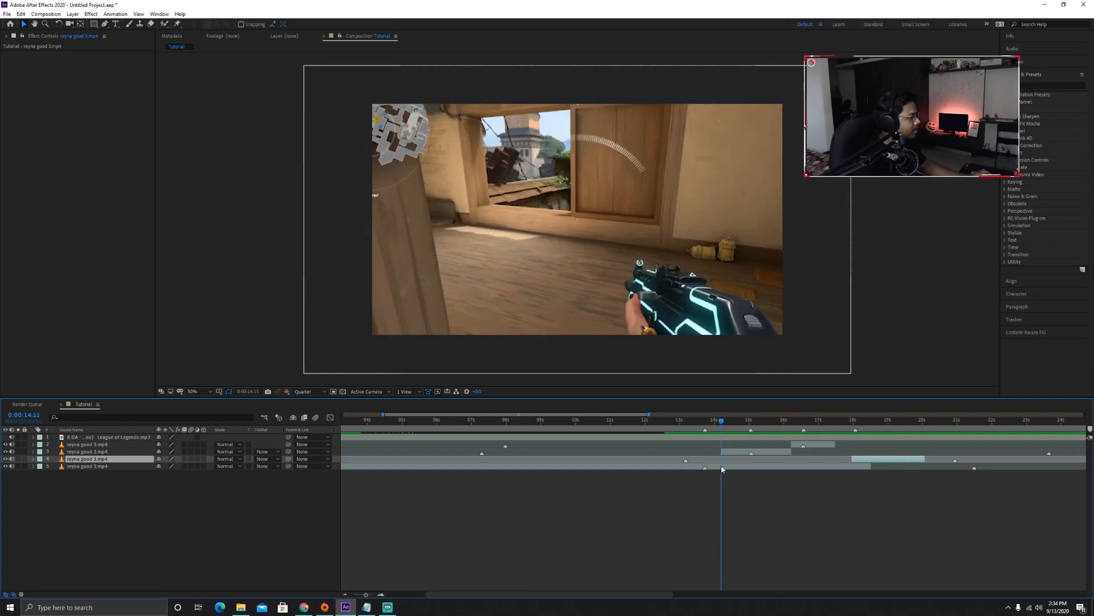
pyautogui.click(726, 467)
pyautogui.hotkey('ctrl', 'shift', 'd')
pyautogui.press('Delete')
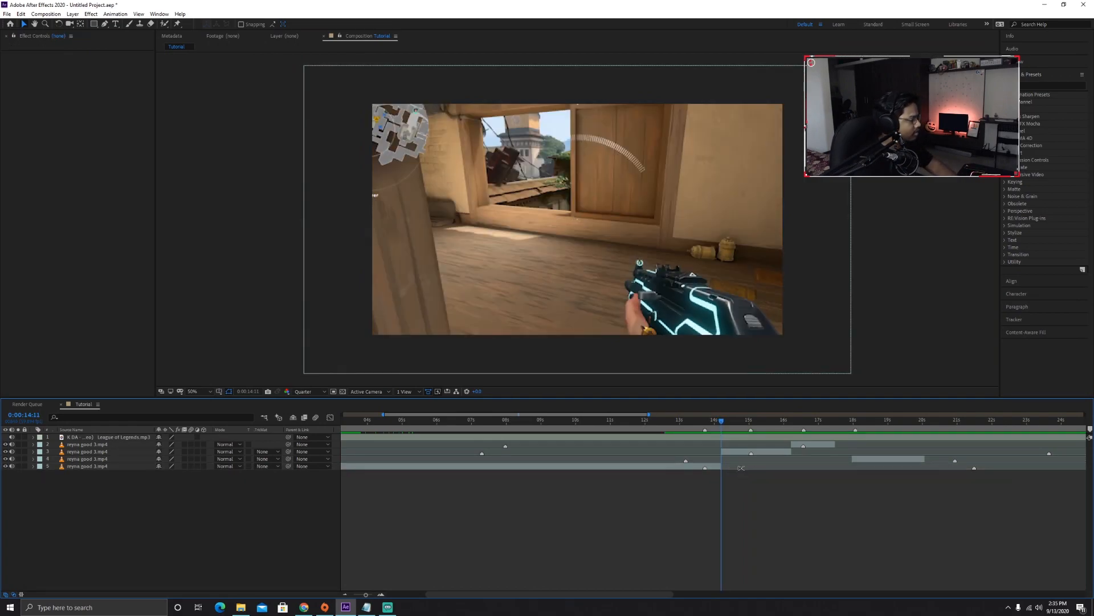
# Step: Preview from 0:00:13:14, slide the fourth clip earlier to start right where the third clip ends, and play that transition
pyautogui.moveTo(726, 438); pyautogui.dragTo(688, 428)
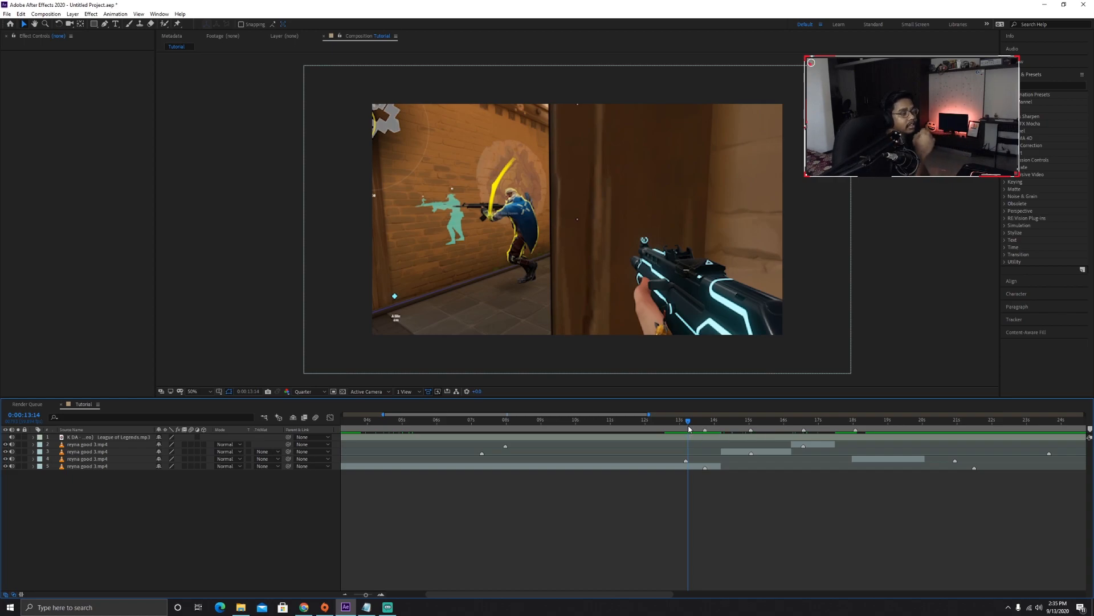
pyautogui.press('space')
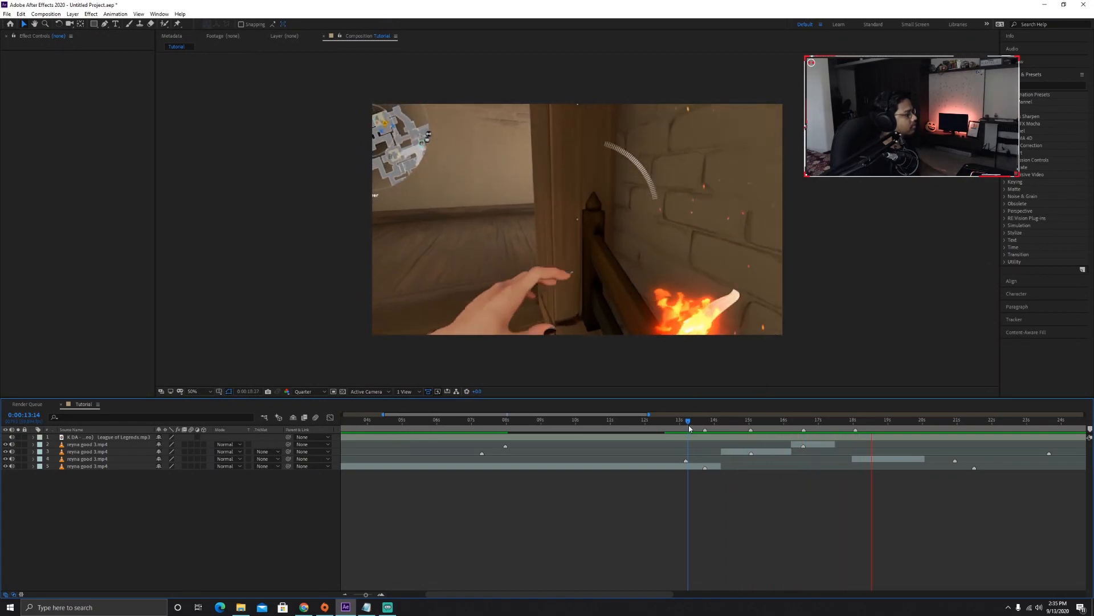
pyautogui.click(867, 458)
pyautogui.moveTo(868, 458); pyautogui.dragTo(853, 462)
pyautogui.moveTo(897, 423); pyautogui.dragTo(832, 429)
pyautogui.press('space')
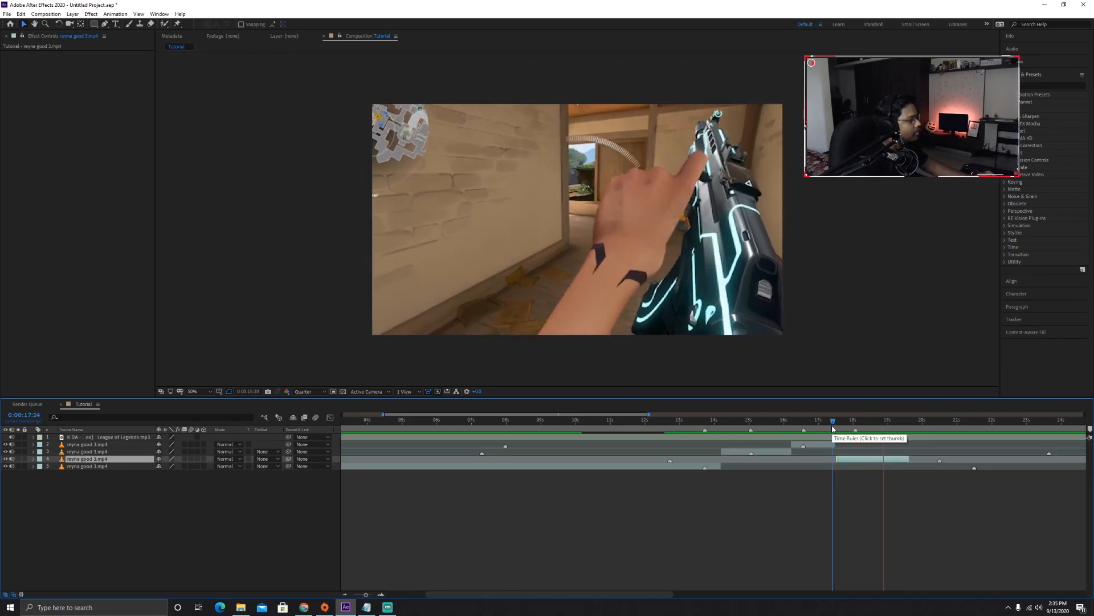
pyautogui.press('space')
# Step: Delete the leftover kill markers outside the visible clips and the markers on the fourth clip, keeping those on the three synced kills
pyautogui.moveTo(890, 427); pyautogui.dragTo(680, 453)
pyautogui.click(691, 484)
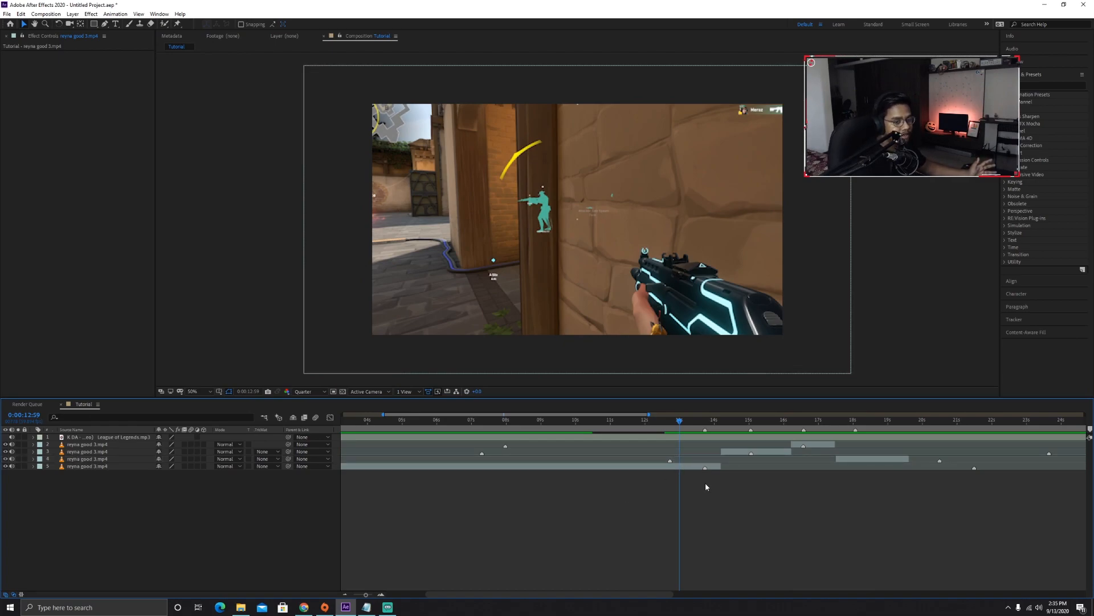
pyautogui.moveTo(681, 425); pyautogui.dragTo(704, 424)
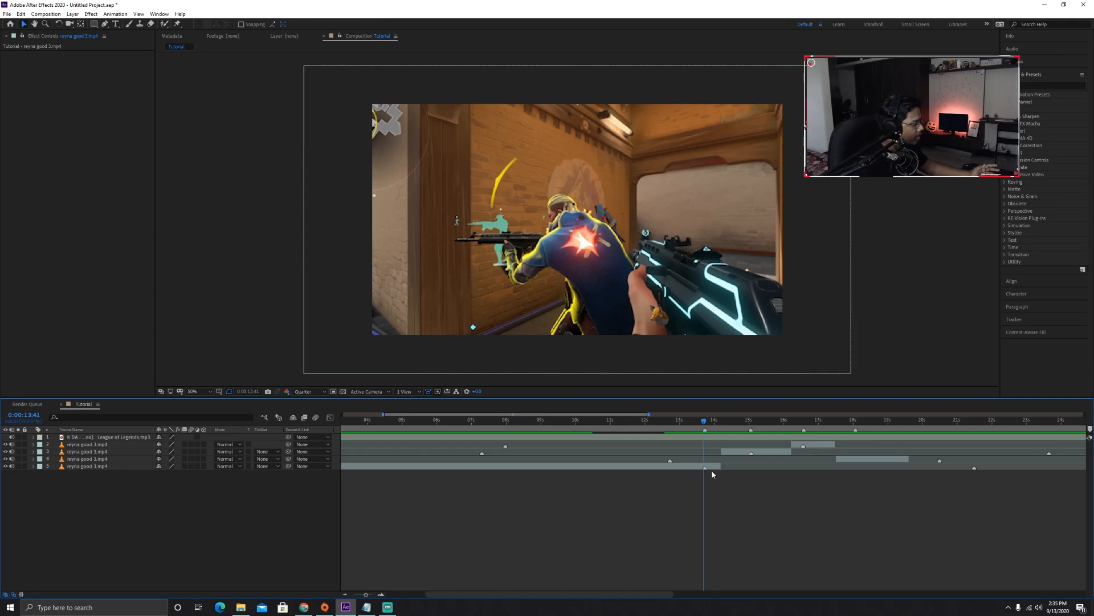
pyautogui.rightClick(671, 460)
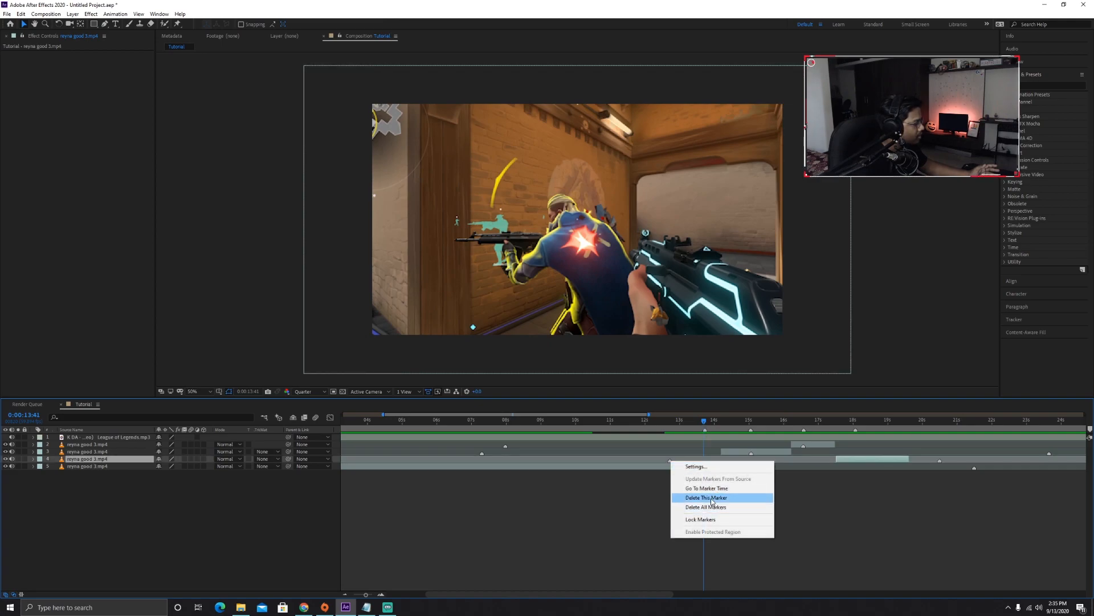
pyautogui.press('Escape')
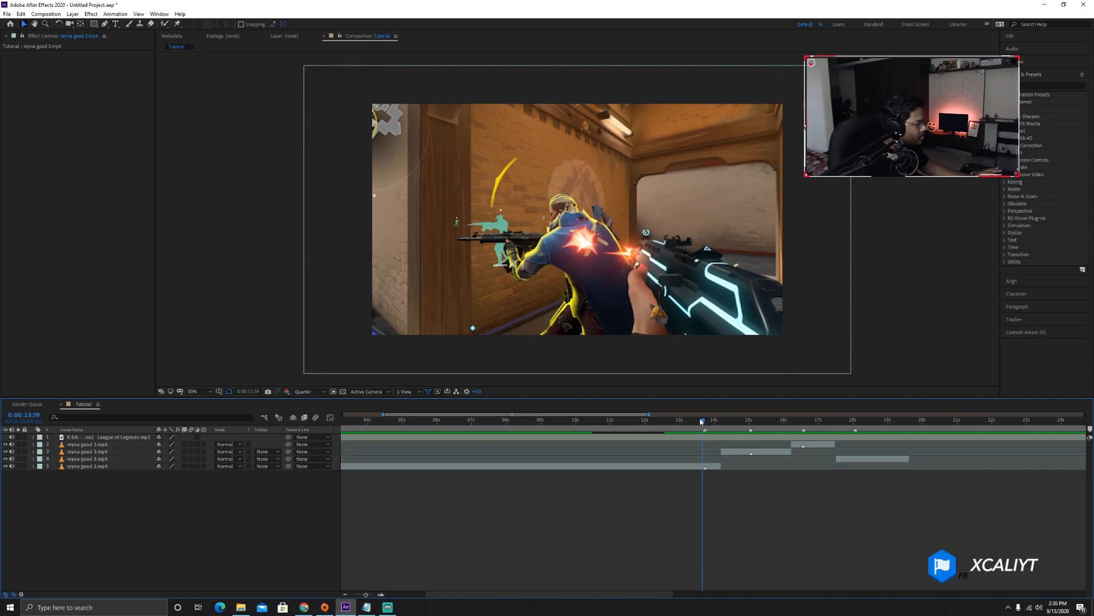
# Step: Examine the frames around the first clip's kill marker between 0:00:13:39 and 0:00:13:43, including the marker's options
pyautogui.moveTo(701, 420); pyautogui.dragTo(703, 420)
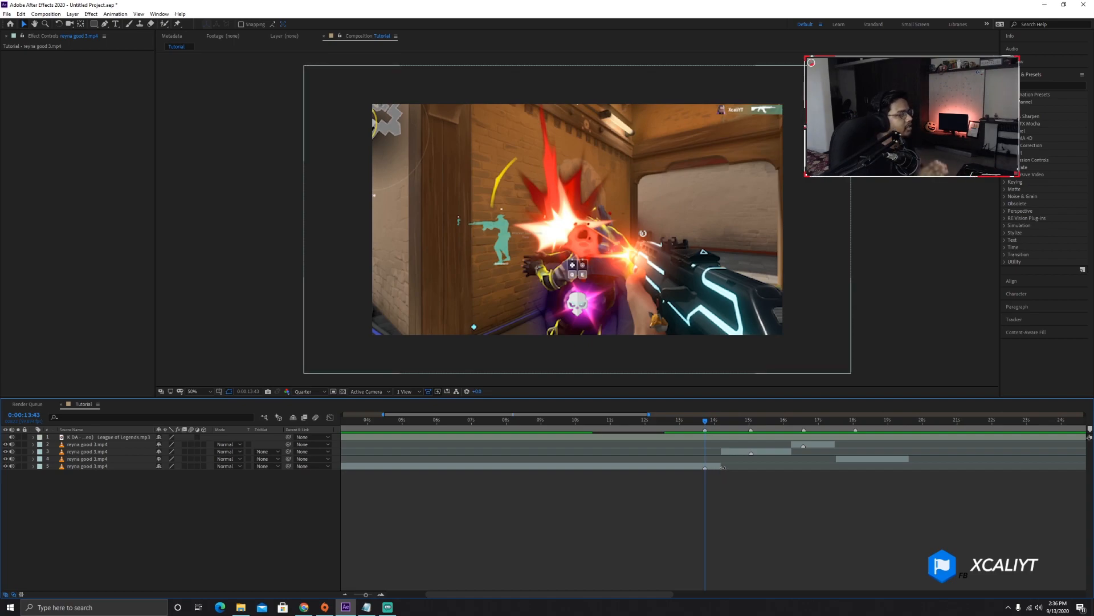
pyautogui.rightClick(707, 467)
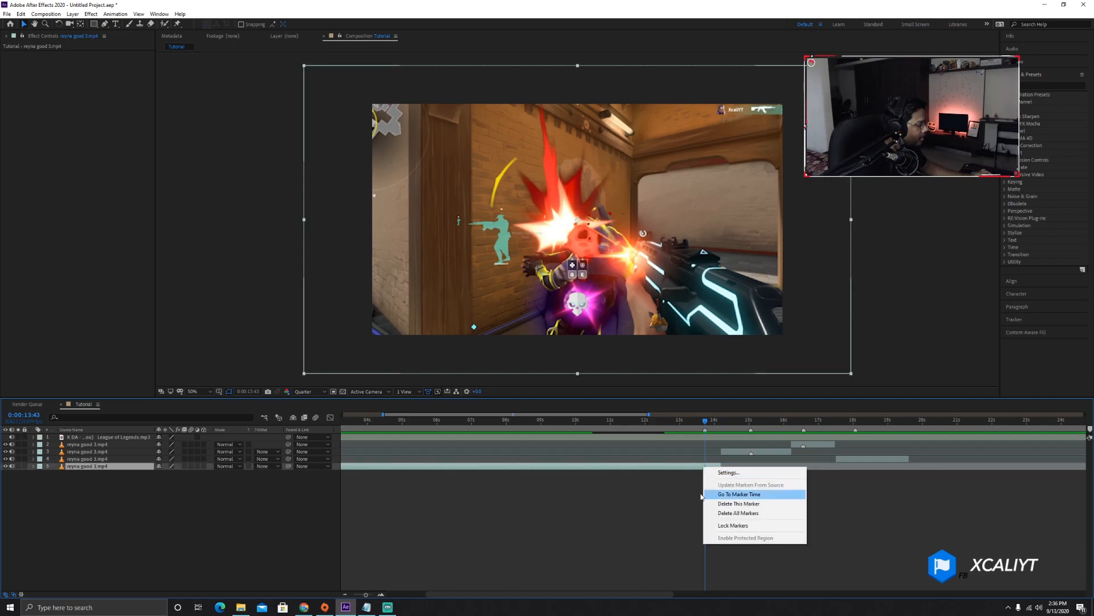
pyautogui.click(703, 455)
pyautogui.moveTo(705, 423); pyautogui.dragTo(703, 422)
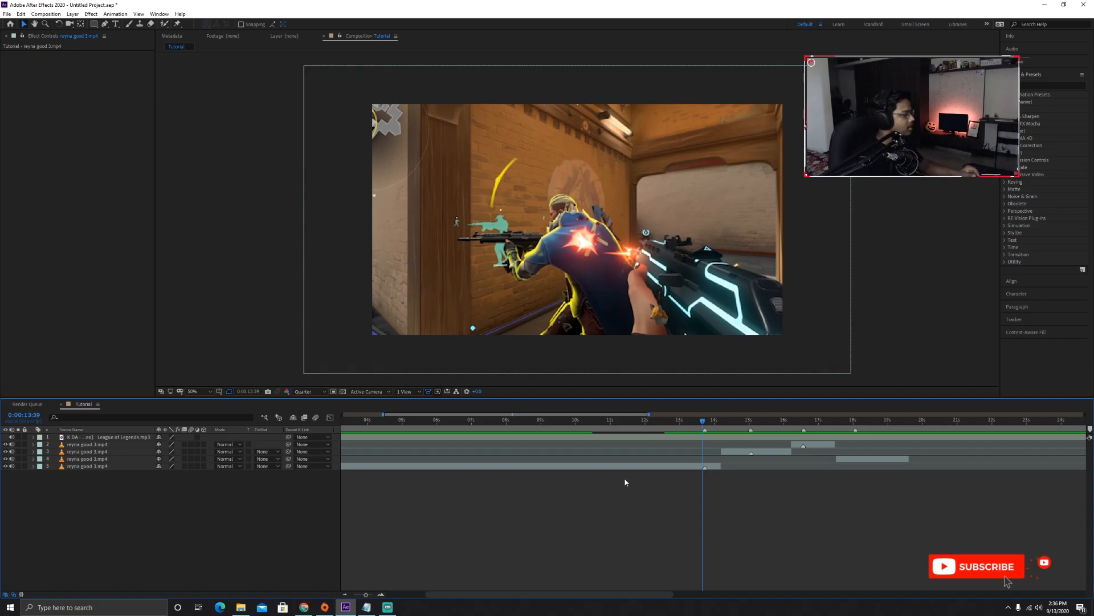
# Step: Split the first gameplay clip at 0:00:13:38, just before the first kill marker
pyautogui.click(732, 455)
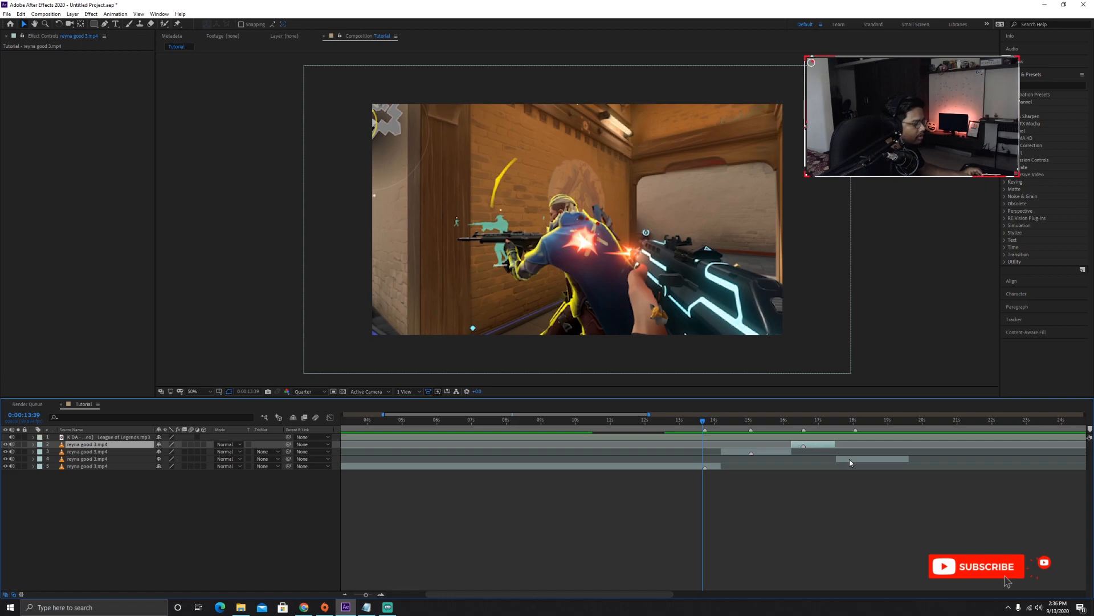
pyautogui.click(850, 460)
pyautogui.moveTo(703, 423); pyautogui.dragTo(702, 424)
pyautogui.click(709, 470)
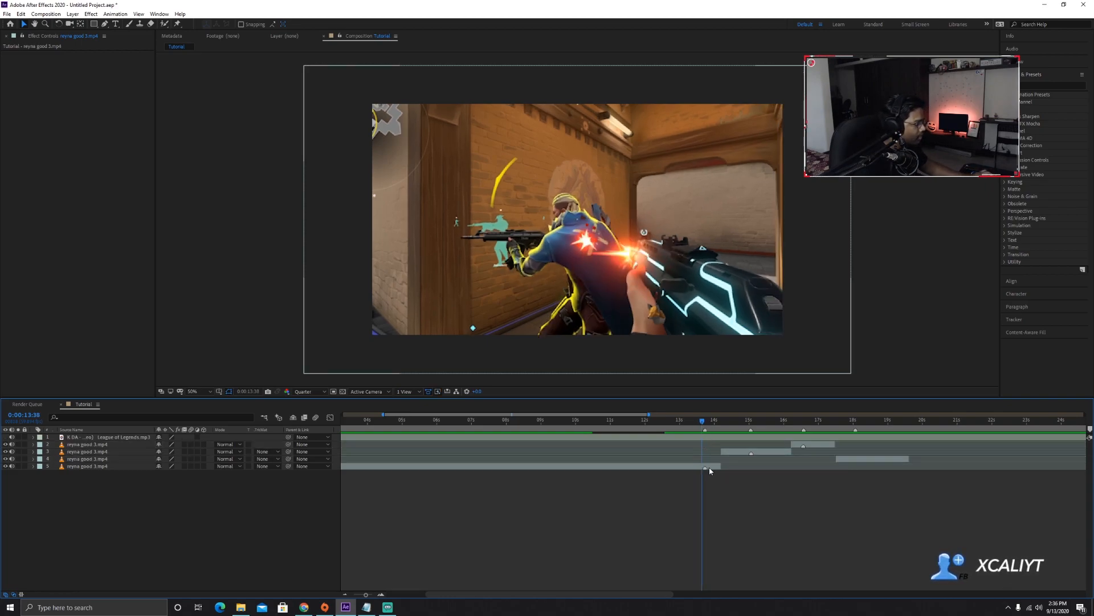
pyautogui.click(709, 468)
pyautogui.hotkey('ctrl', 'shift', 'd')
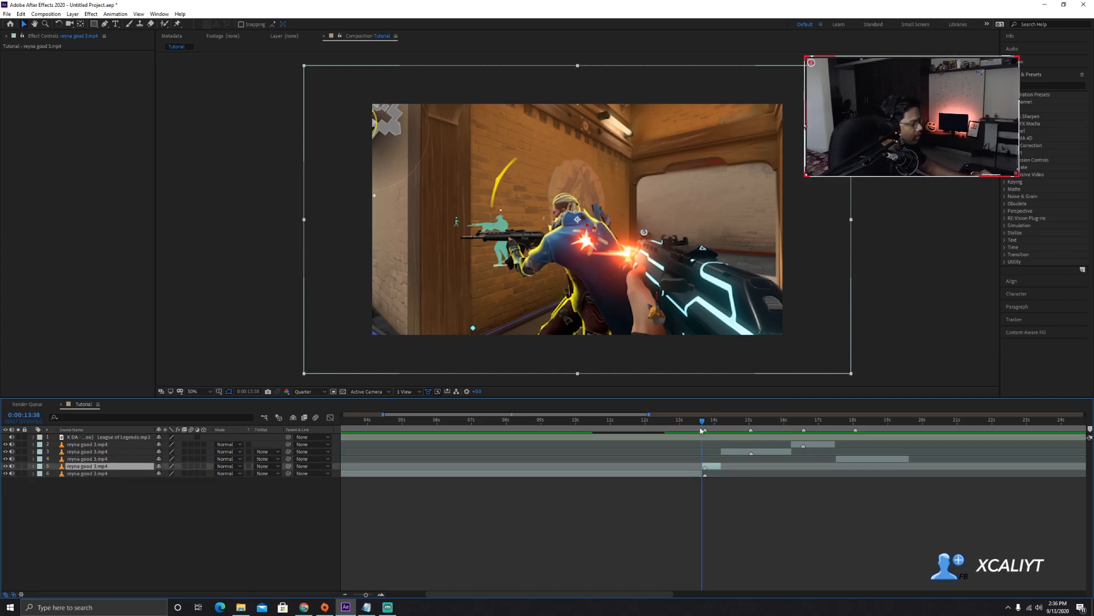
# Step: Apply Freeze Frame to the short split-off kill segment at 0:00:13:43
pyautogui.moveTo(702, 424); pyautogui.dragTo(705, 450)
pyautogui.rightClick(708, 466)
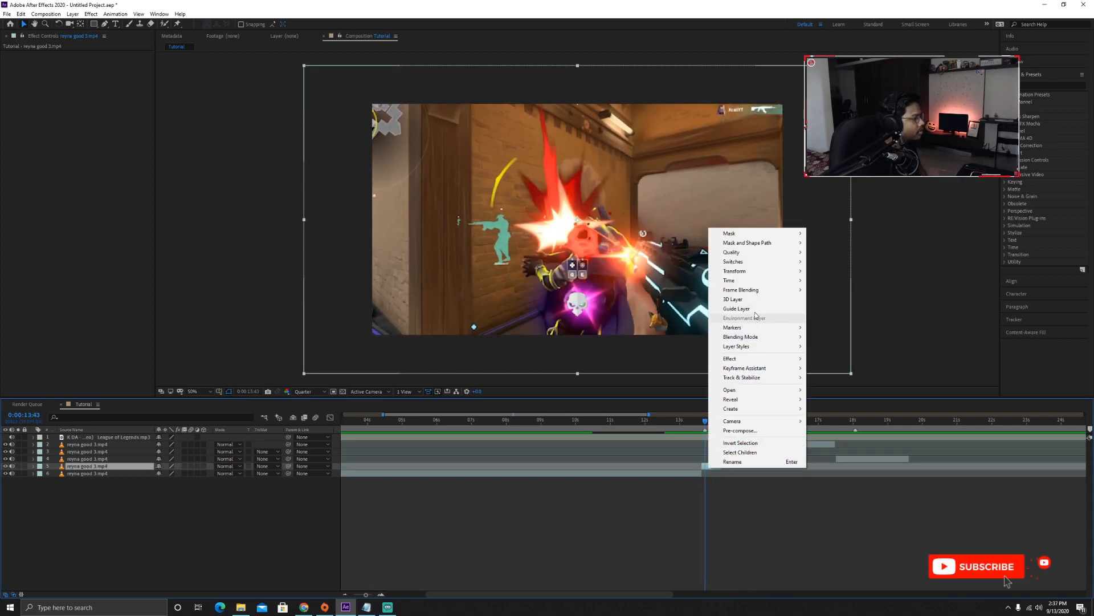
pyautogui.moveTo(750, 286)
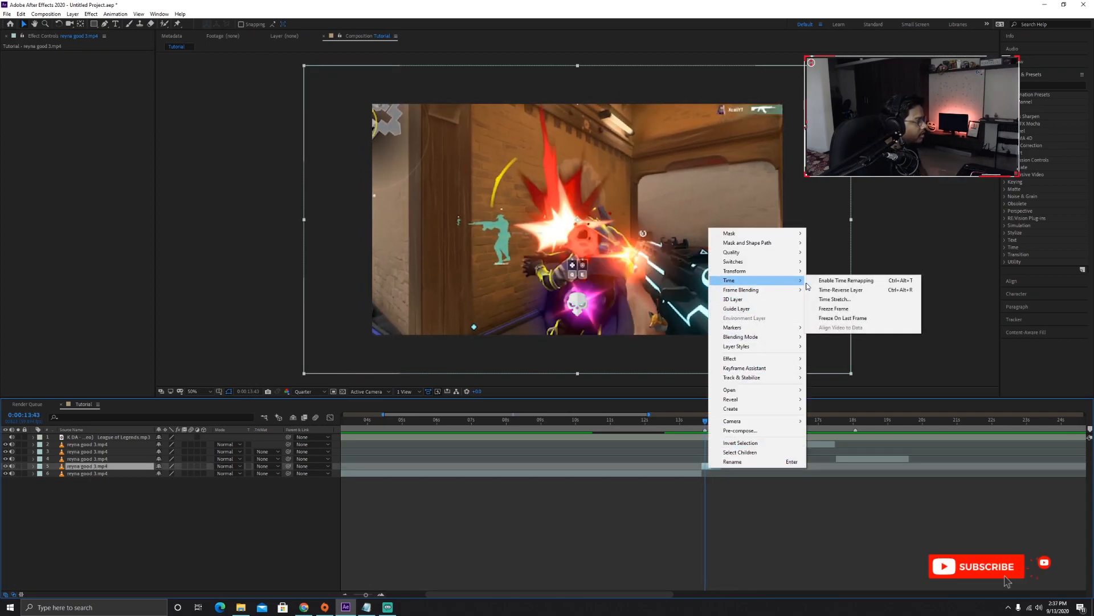
pyautogui.click(827, 310)
# Step: Add a second Time Remap keyframe at 0:00:14:09 with a value of about 0:00:34:16, and scrub back through the segment
pyautogui.moveTo(717, 427)
pyautogui.mouseDown()
pyautogui.moveTo(703, 426)
pyautogui.moveTo(725, 431)
pyautogui.moveTo(705, 438)
pyautogui.moveTo(748, 435)
pyautogui.moveTo(705, 444)
pyautogui.mouseUp()
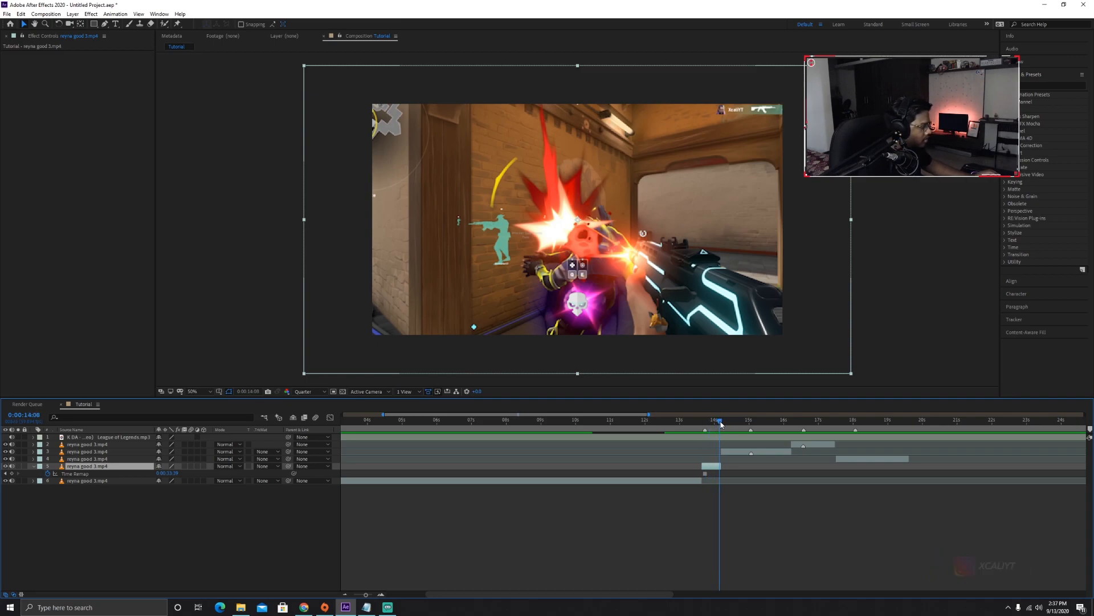
pyautogui.moveTo(721, 421); pyautogui.dragTo(721, 422)
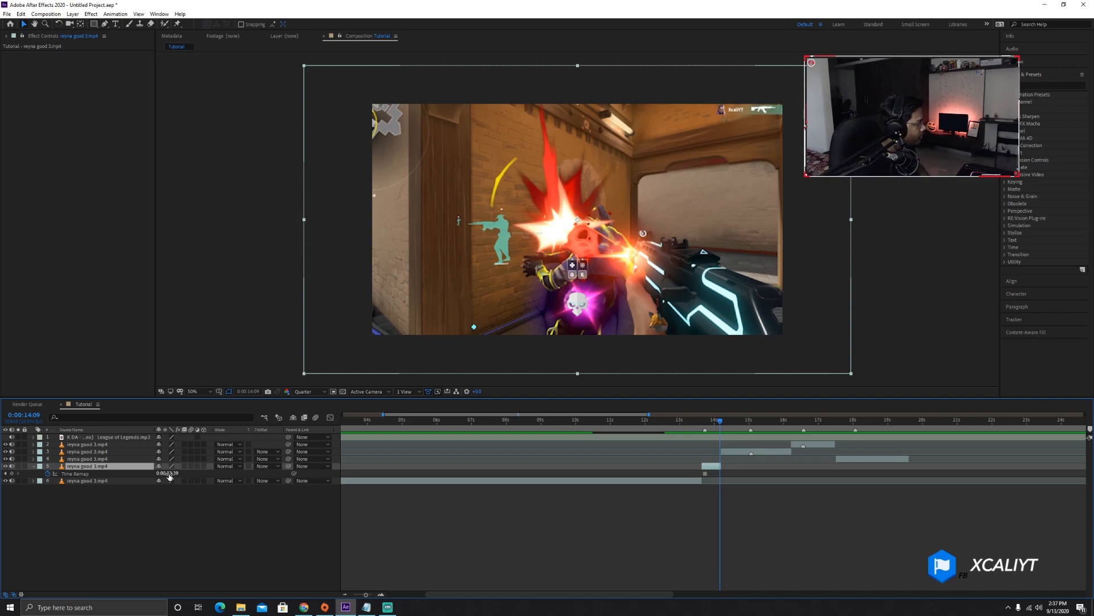
pyautogui.moveTo(170, 477); pyautogui.dragTo(187, 473)
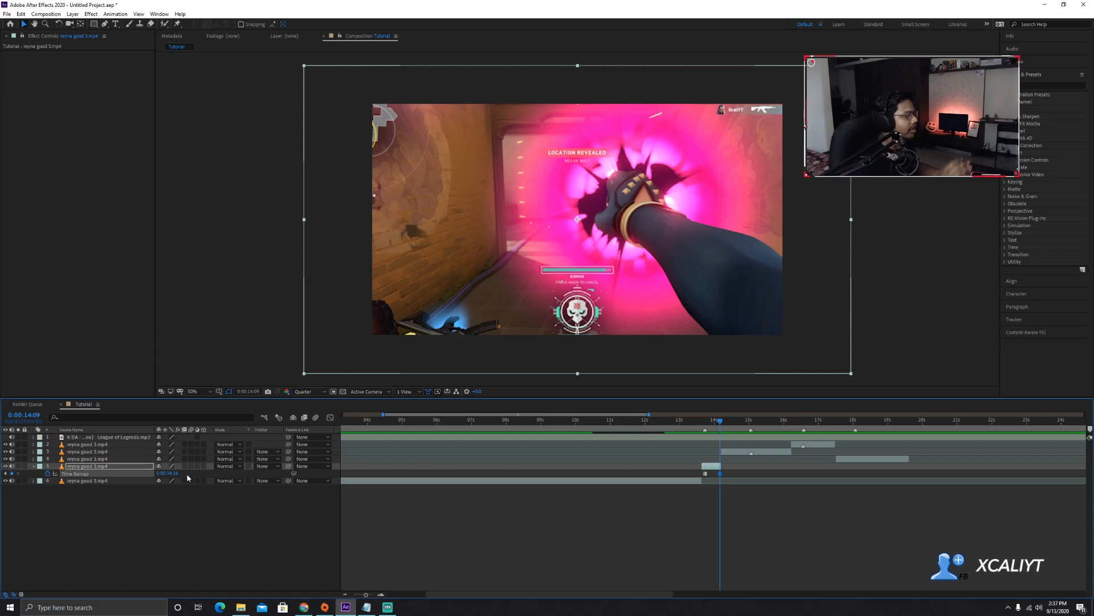
pyautogui.click(726, 488)
pyautogui.moveTo(720, 423)
pyautogui.mouseDown()
pyautogui.moveTo(694, 426)
pyautogui.moveTo(737, 432)
pyautogui.moveTo(707, 432)
pyautogui.mouseUp()
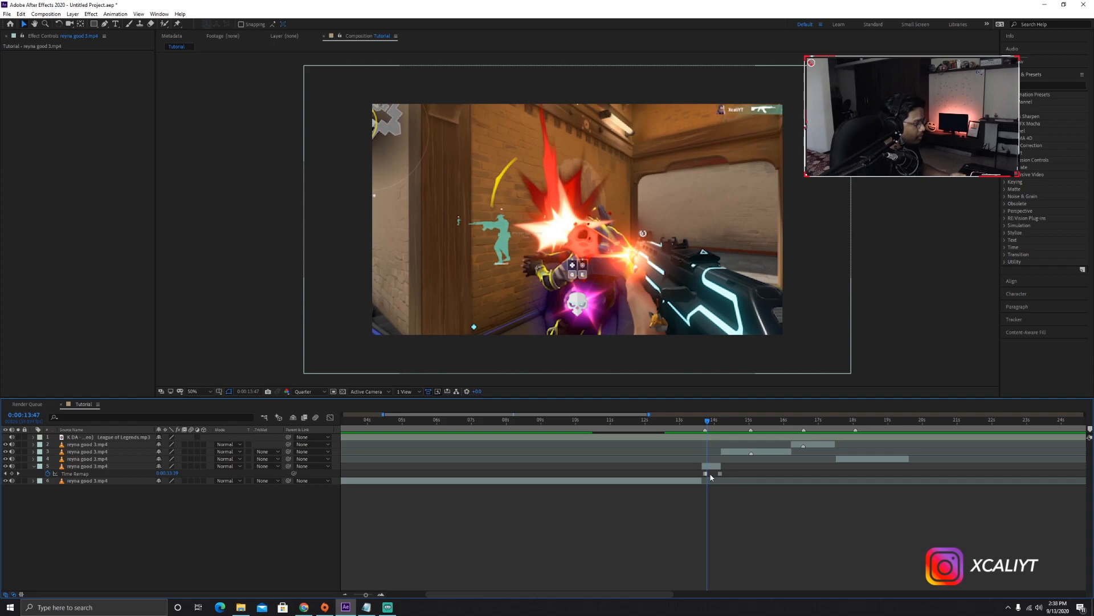
pyautogui.moveTo(708, 424); pyautogui.dragTo(696, 423)
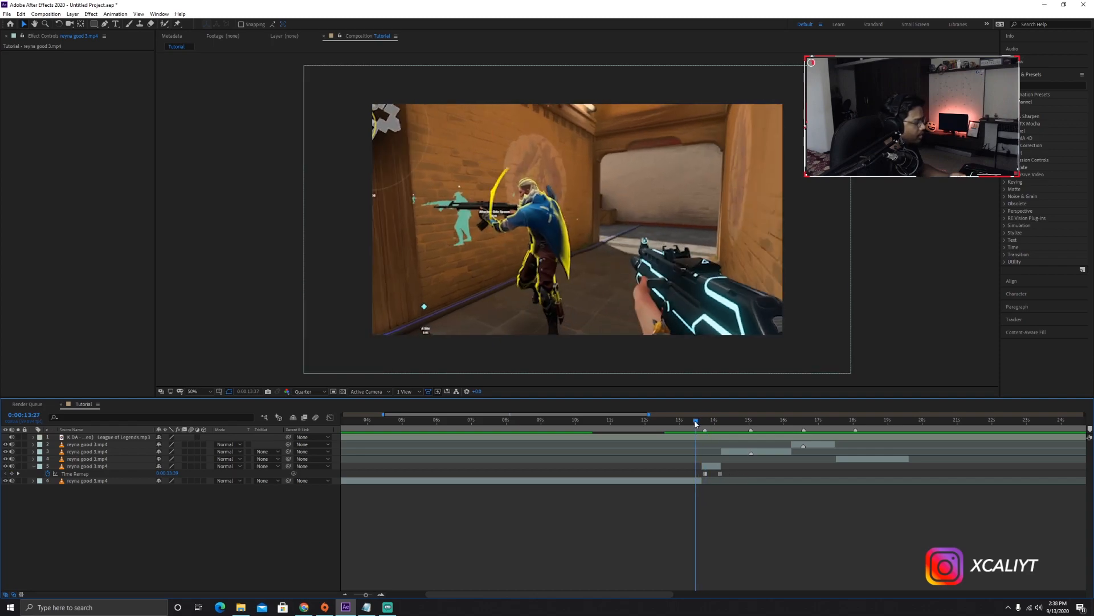
# Step: Select both Time Remap keyframes and apply Easy Ease to them in the Graph Editor
pyautogui.moveTo(736, 477); pyautogui.dragTo(693, 471)
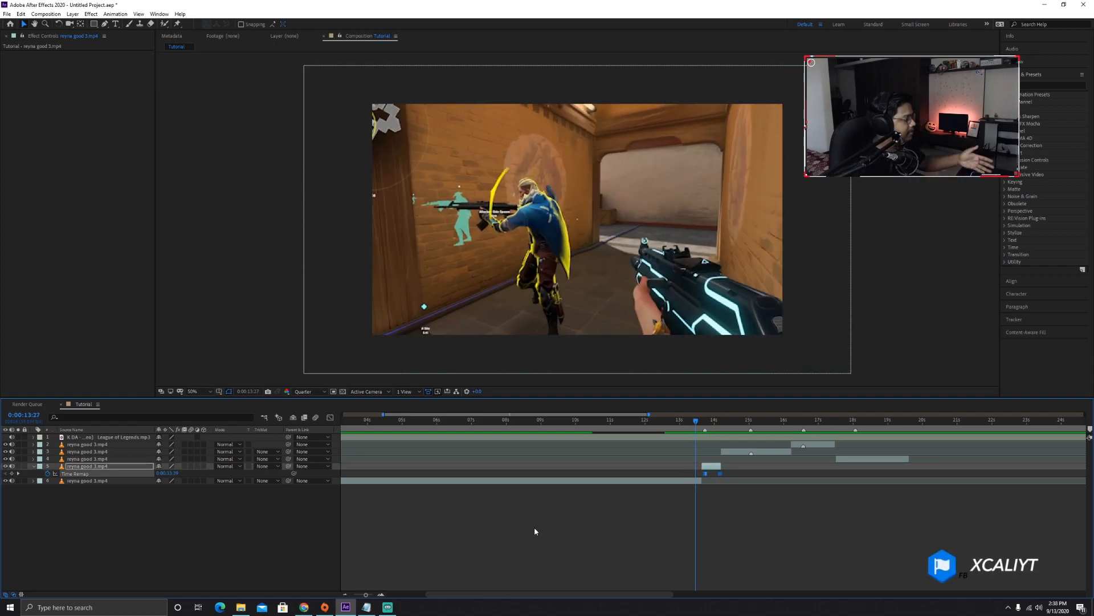
pyautogui.click(331, 418)
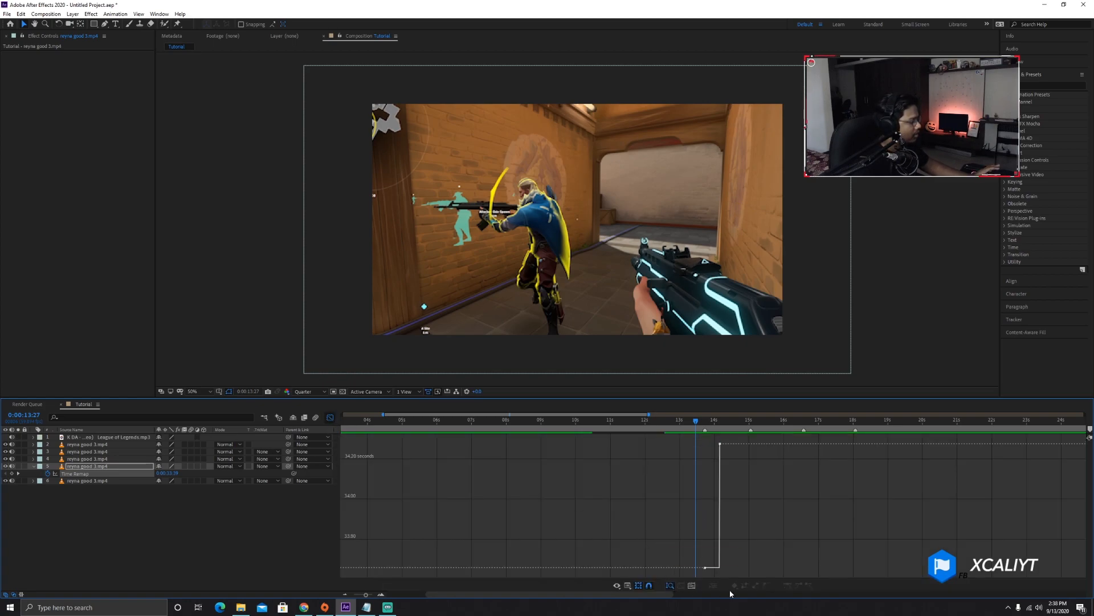
pyautogui.moveTo(366, 594); pyautogui.dragTo(370, 596)
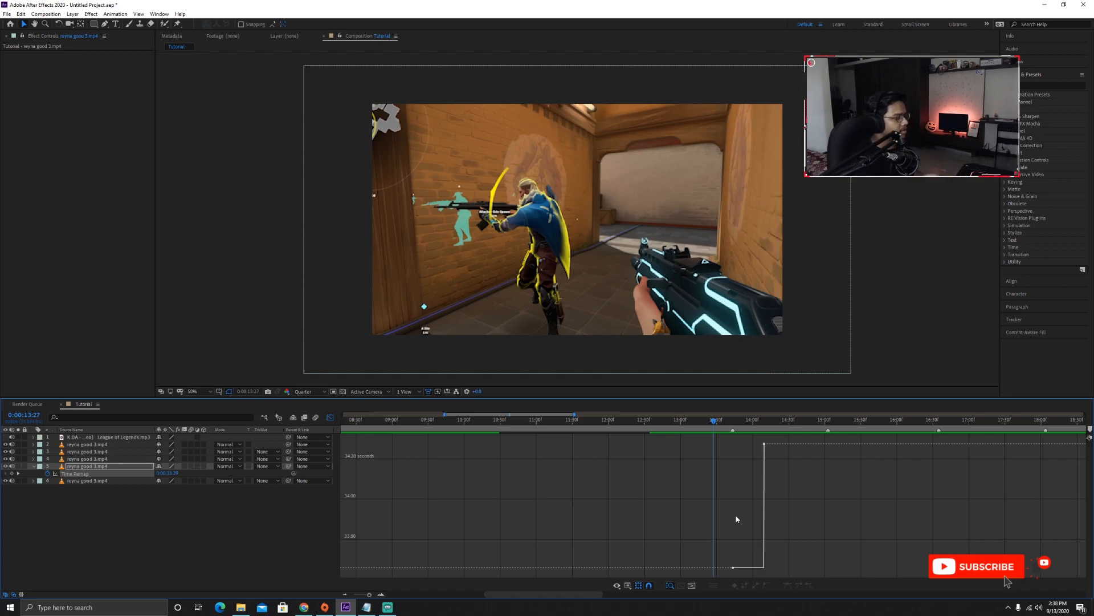
pyautogui.moveTo(720, 437); pyautogui.dragTo(839, 575)
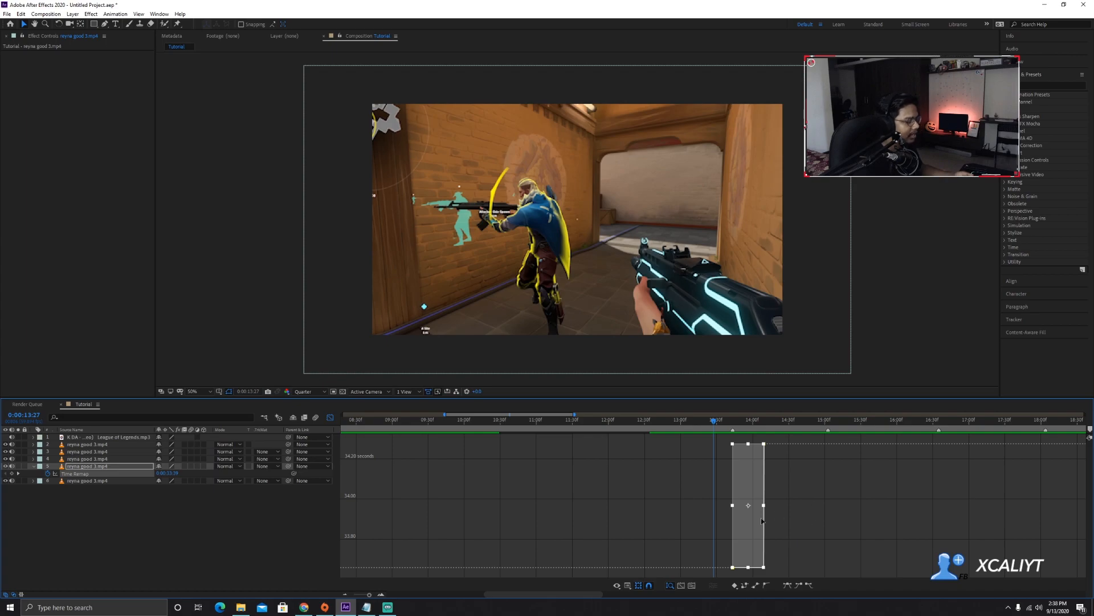
pyautogui.click(790, 588)
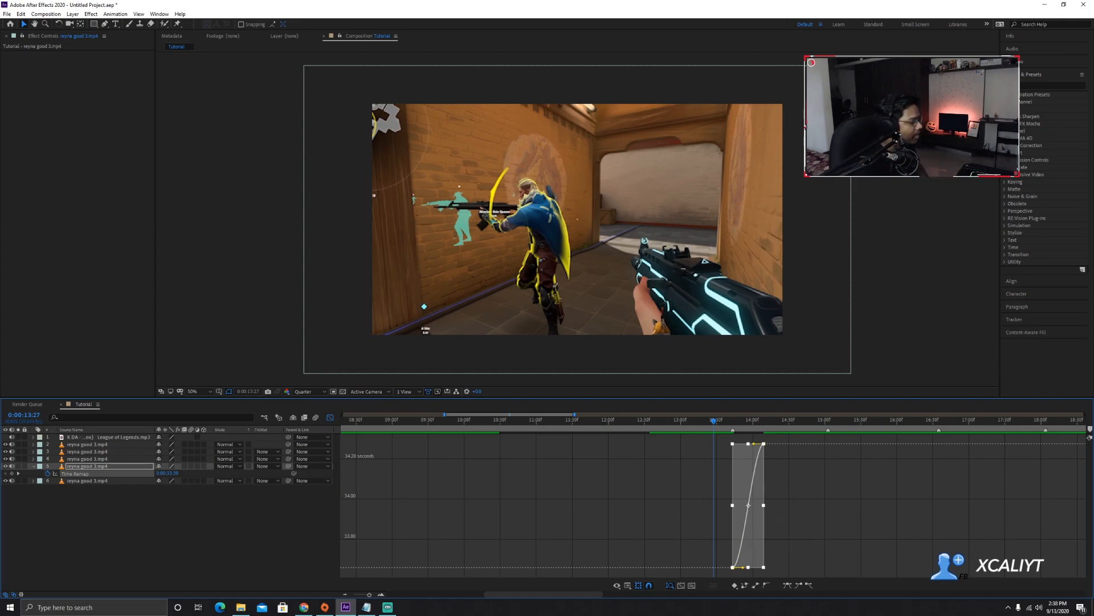
# Step: Pull the last Time Remap keyframe's handle straight down so the curve starts slowly and rises steeply at the end
pyautogui.moveTo(370, 595); pyautogui.dragTo(371, 598)
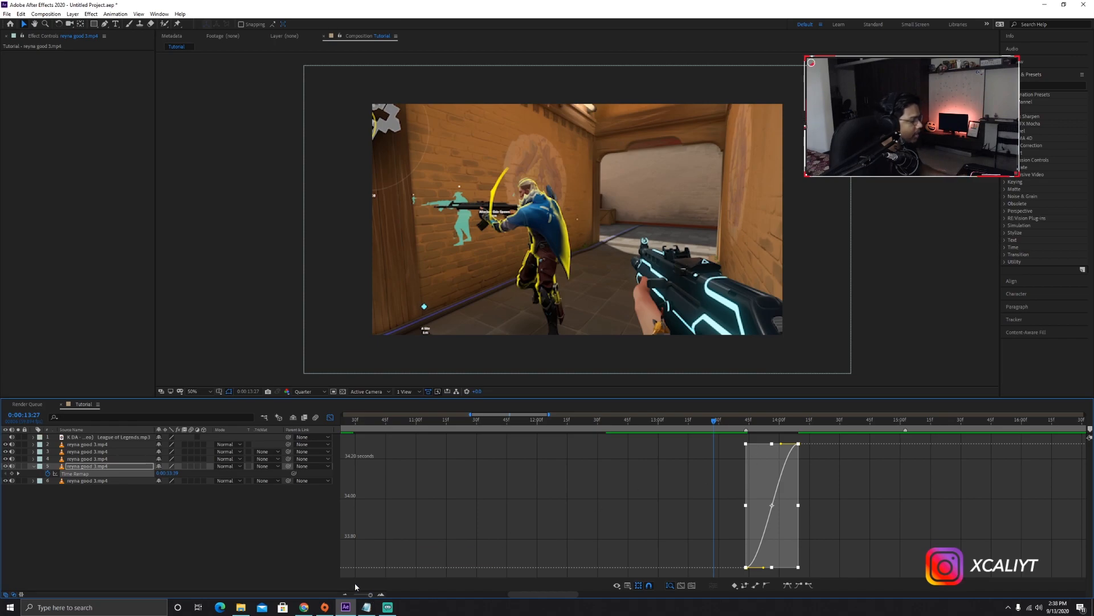
pyautogui.moveTo(370, 597); pyautogui.dragTo(372, 597)
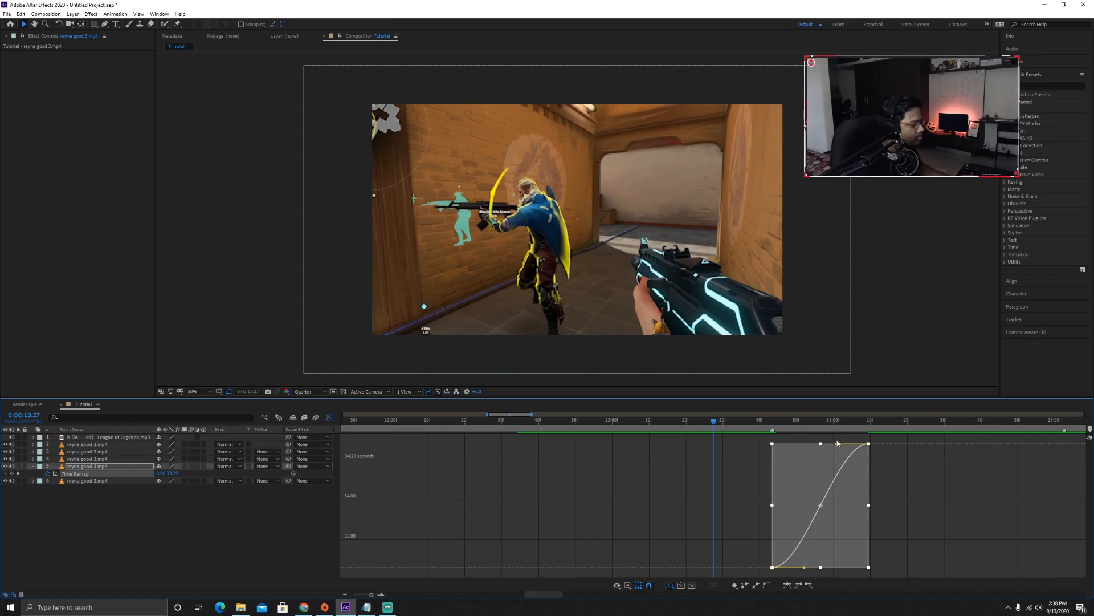
pyautogui.moveTo(837, 444); pyautogui.dragTo(870, 569)
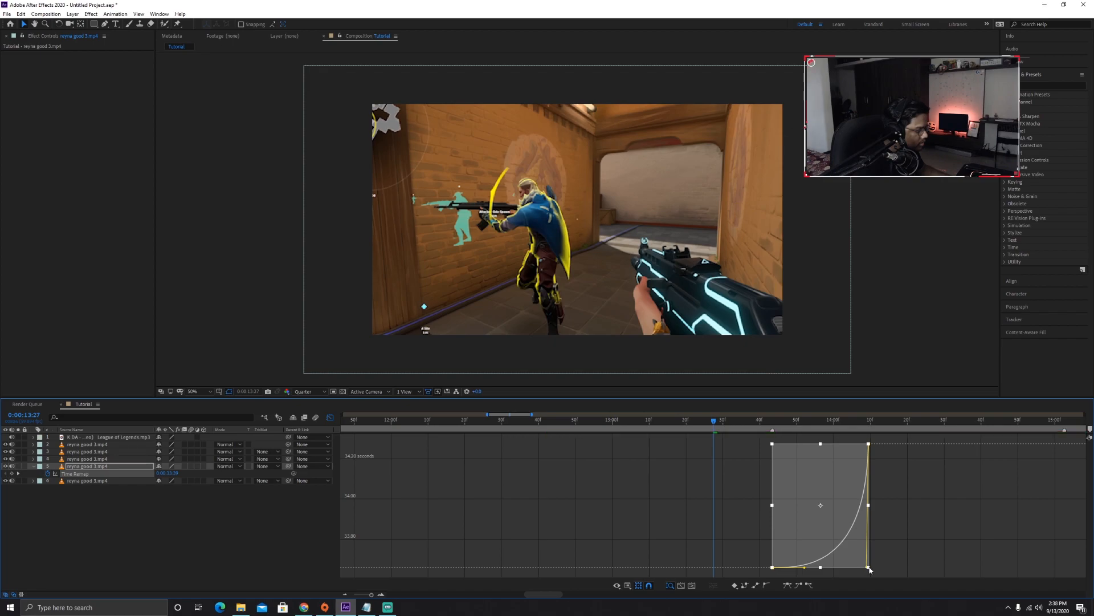
# Step: Pull the first keyframe's handle straight up so the curve is steep at both ends, and enable Pixel Motion frame blending and motion blur
pyautogui.moveTo(869, 568); pyautogui.dragTo(871, 570)
pyautogui.moveTo(805, 568); pyautogui.dragTo(774, 444)
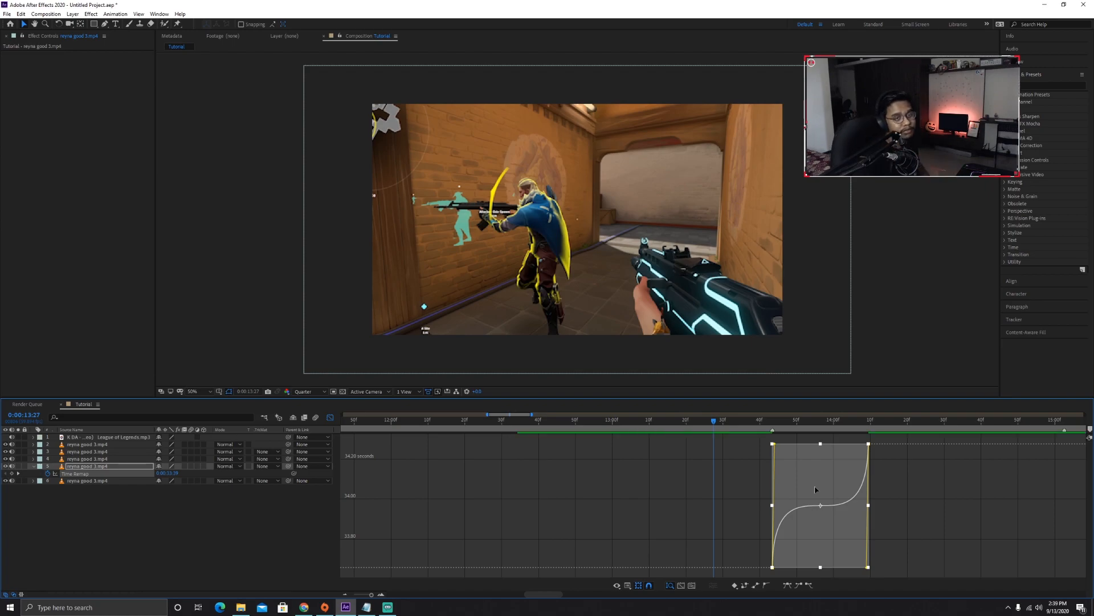
pyautogui.click(330, 417)
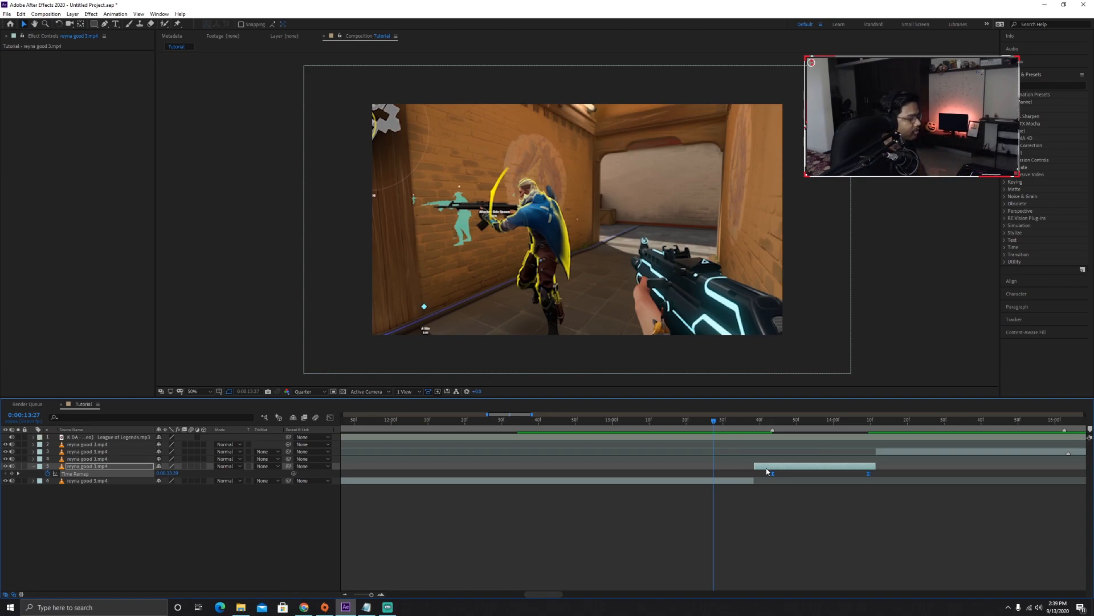
pyautogui.click(184, 466)
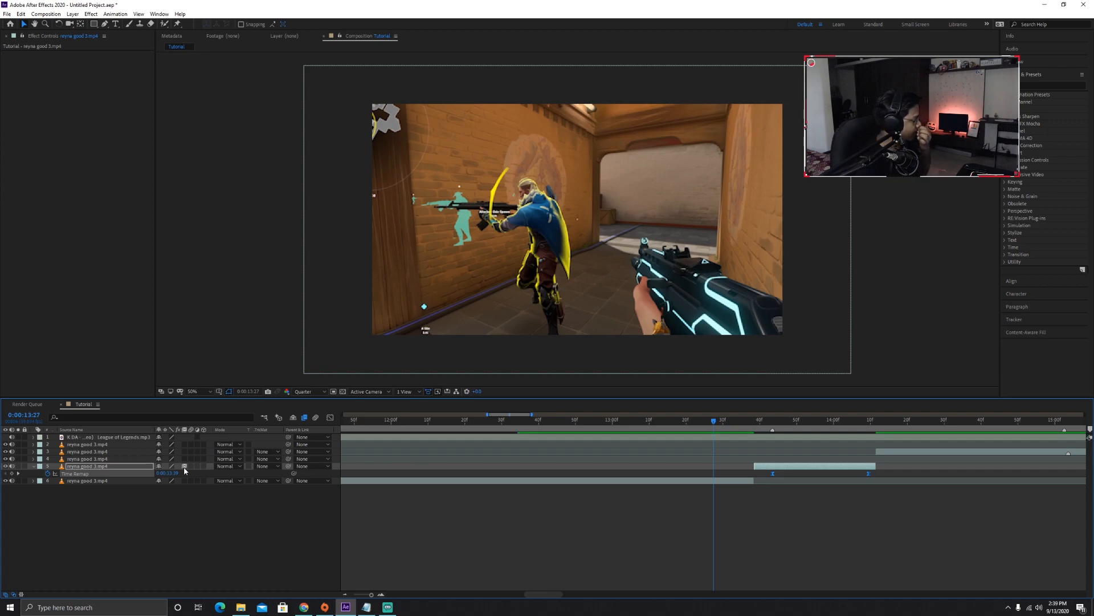
pyautogui.click(185, 466)
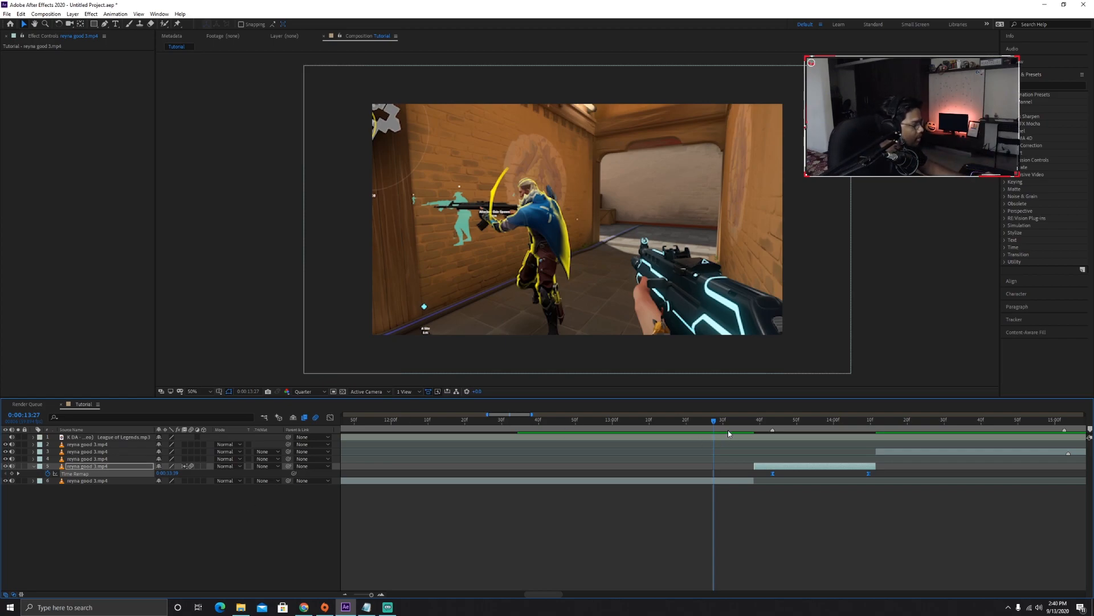
# Step: Play back the time-remapped kill segment repeatedly from just before 0:00:13:35 to check the velocity effect
pyautogui.moveTo(714, 421); pyautogui.dragTo(746, 427)
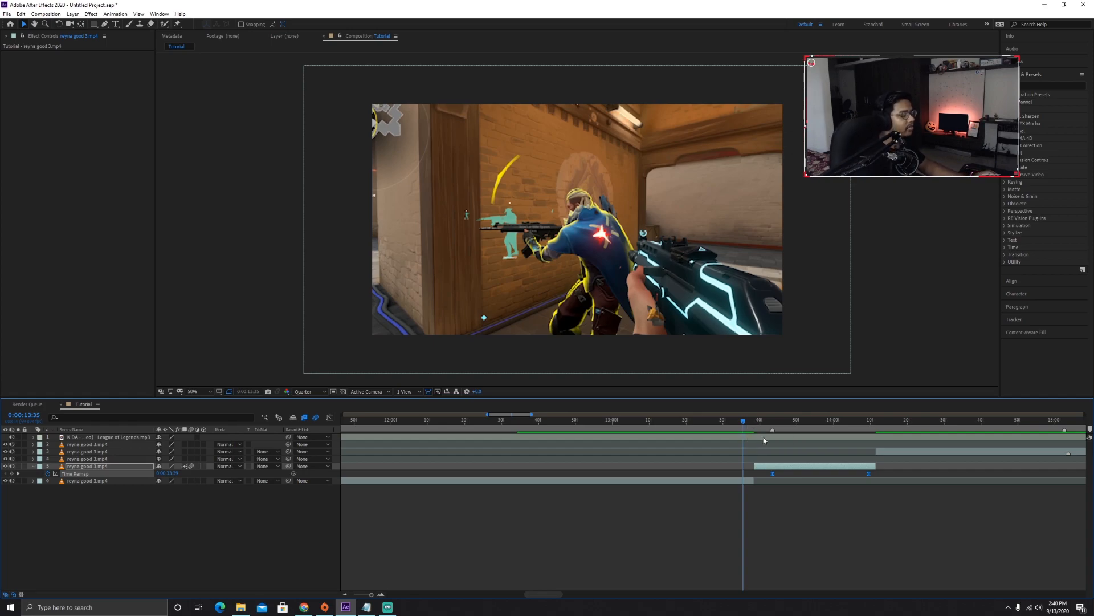
pyautogui.press('space')
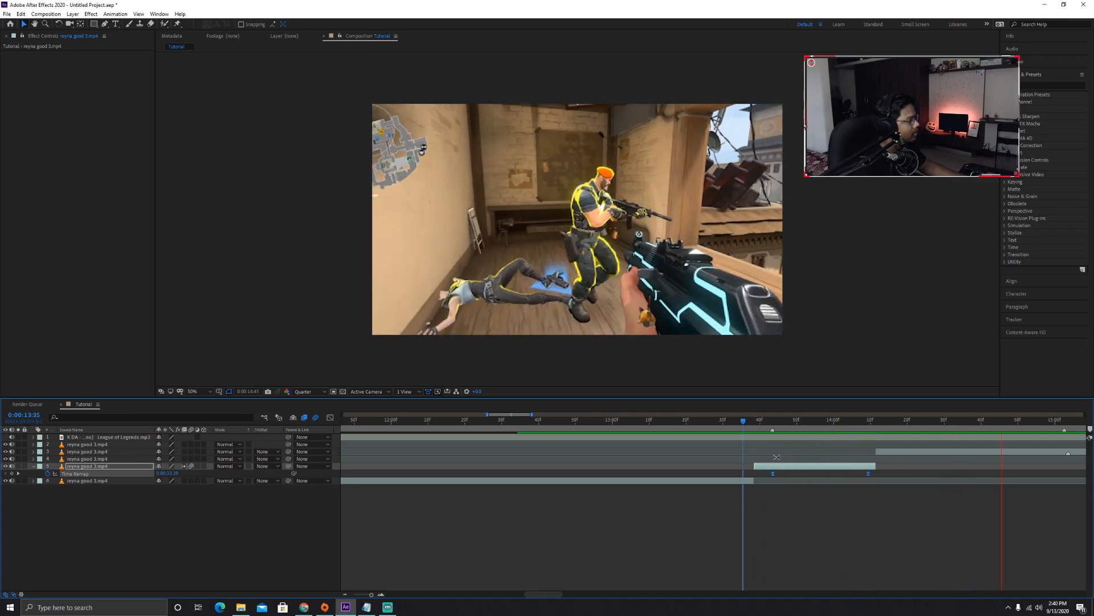
pyautogui.press('space')
pyautogui.click(740, 441)
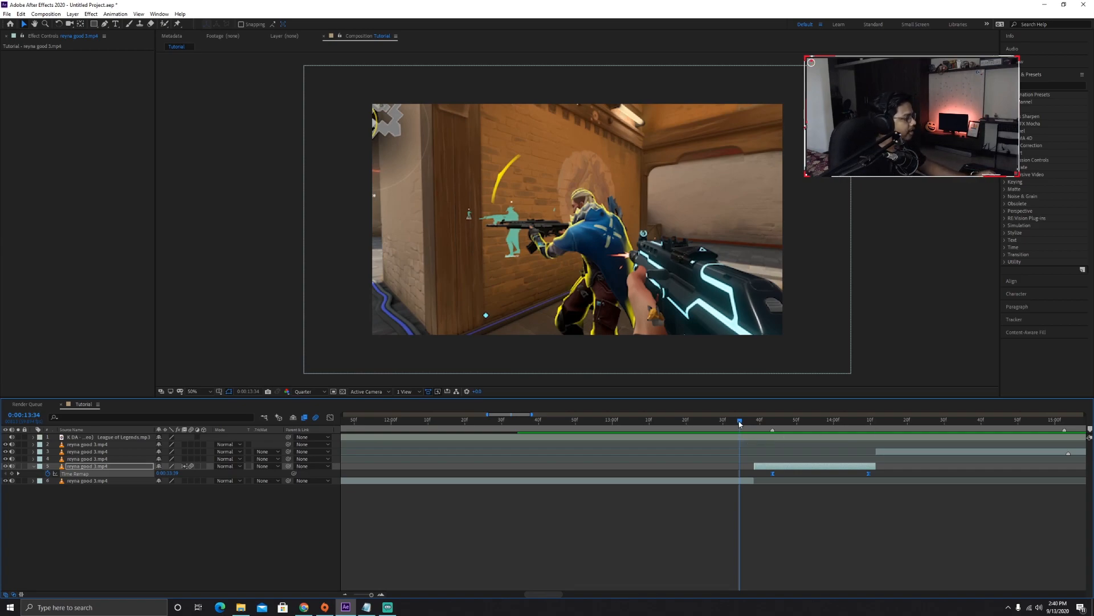
pyautogui.moveTo(740, 423); pyautogui.dragTo(736, 423)
pyautogui.press('space')
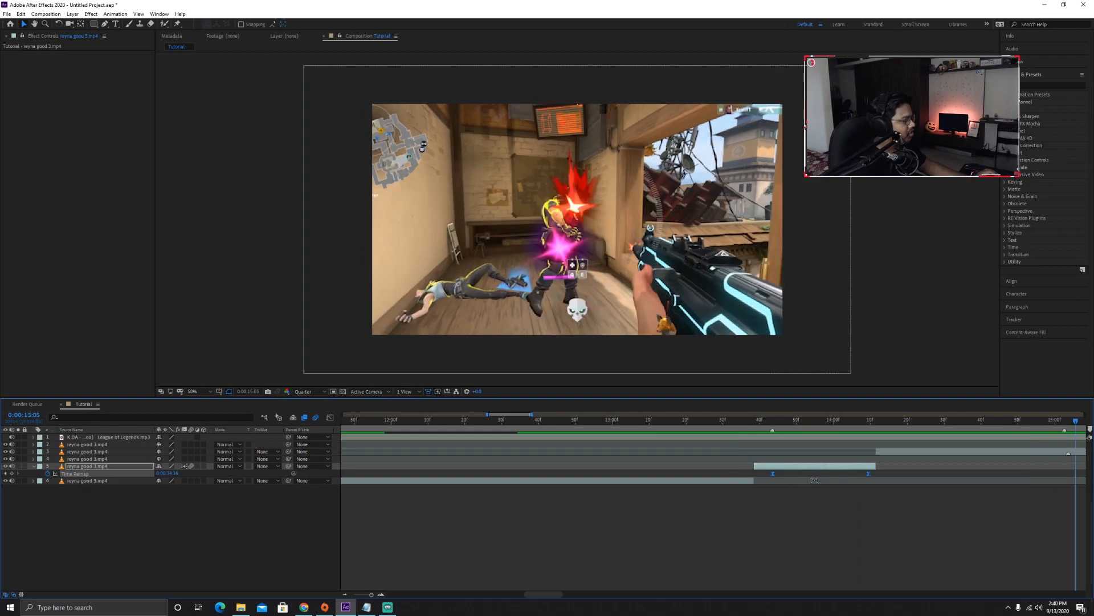
pyautogui.click(765, 421)
pyautogui.moveTo(765, 421); pyautogui.dragTo(736, 431)
pyautogui.press('space')
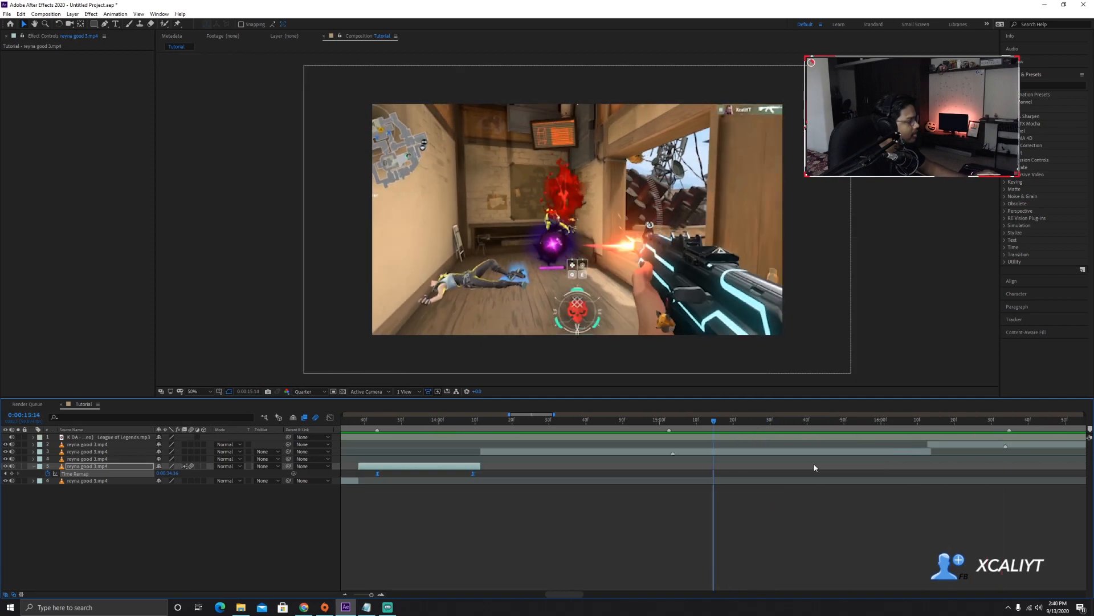
# Step: Shift both Time Remap keyframes of the kill segment one frame earlier and replay the section from 0:00:13:11
pyautogui.moveTo(713, 422); pyautogui.dragTo(375, 476)
pyautogui.press('space')
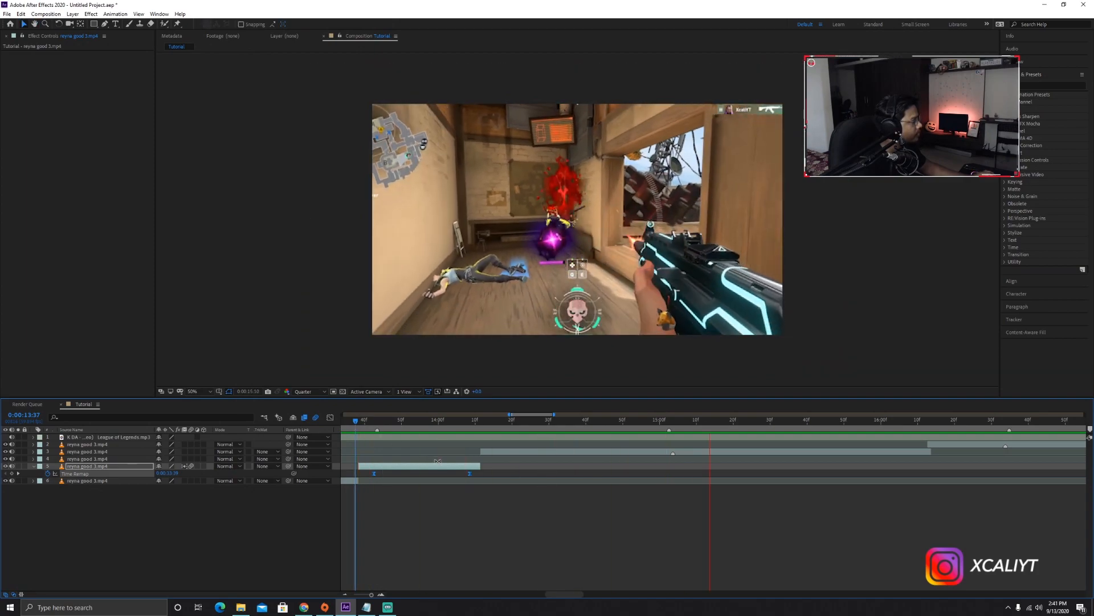
pyautogui.press('space')
pyautogui.moveTo(562, 595)
pyautogui.mouseDown()
pyautogui.moveTo(524, 595)
pyautogui.moveTo(543, 594)
pyautogui.mouseUp()
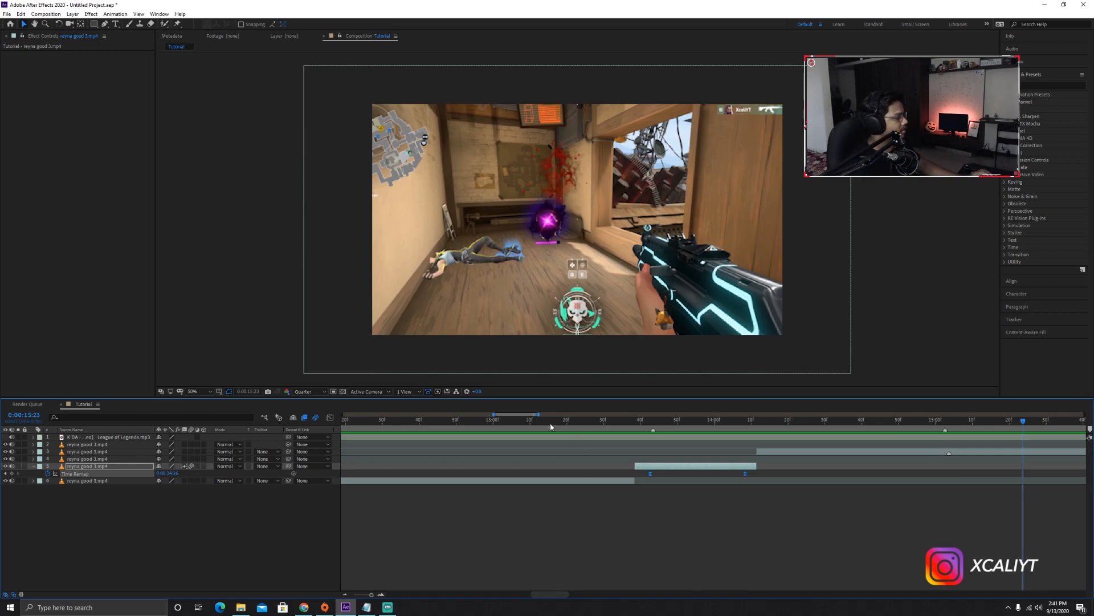
pyautogui.click(545, 425)
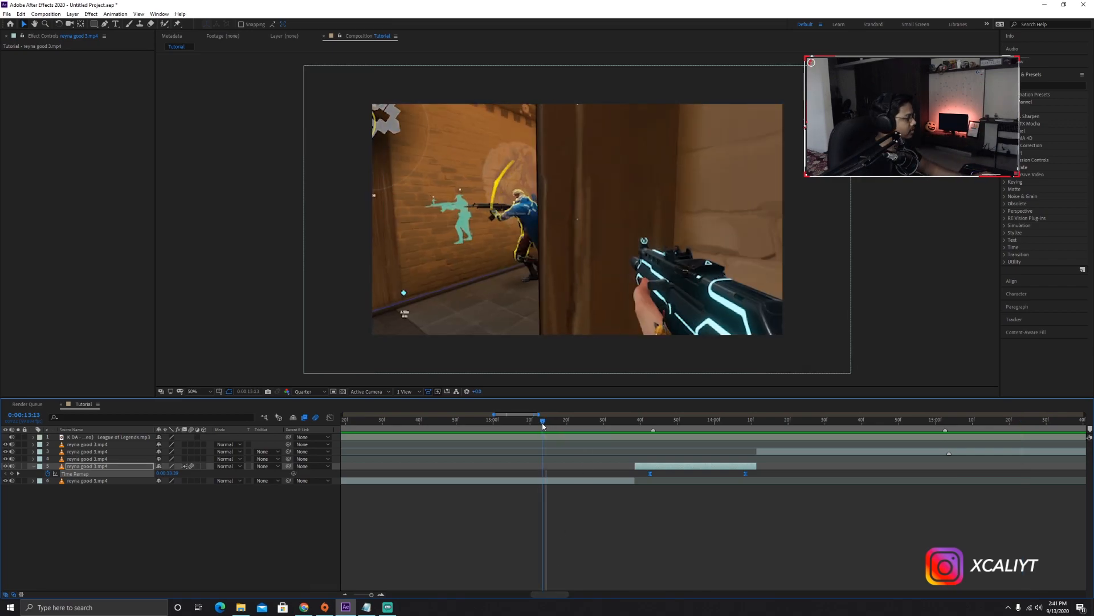
pyautogui.click(536, 427)
pyautogui.press('space')
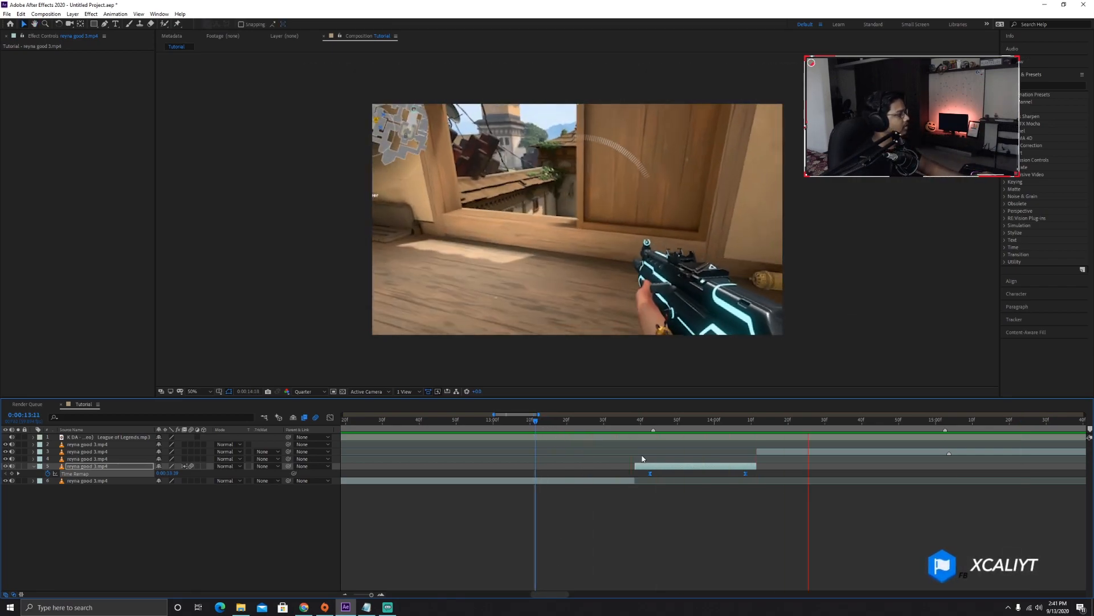
pyautogui.press('space')
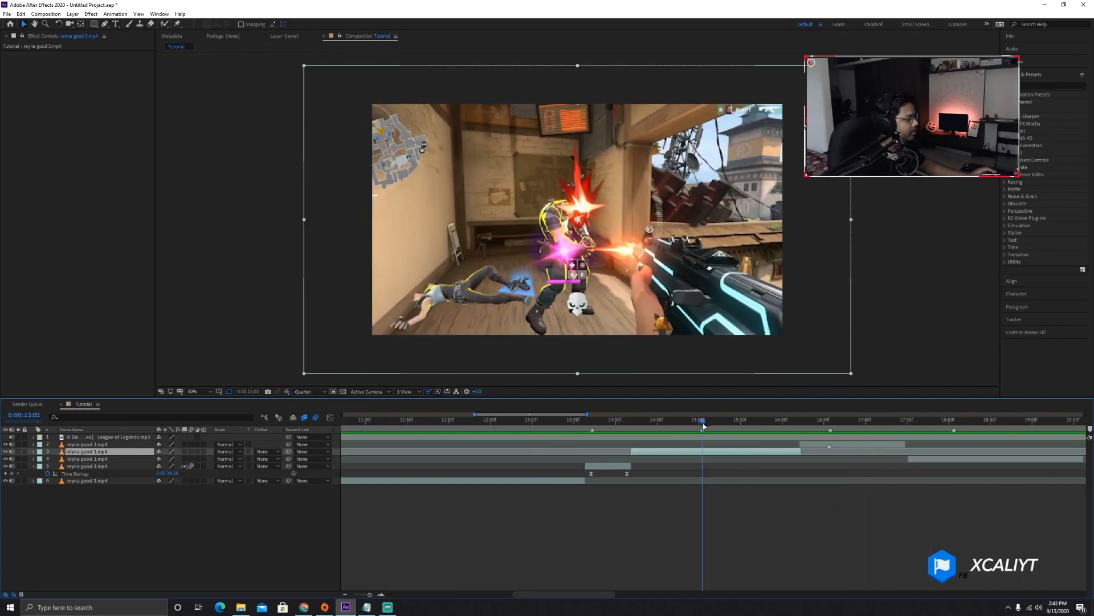
# Step: Split the following clip at the kill at 0:00:15:02 and again at 0:00:15:45
pyautogui.moveTo(704, 425); pyautogui.dragTo(764, 425)
pyautogui.hotkey('ctrl', 'shift', 'd')
pyautogui.hotkey('ctrl', 'shift', 'd')
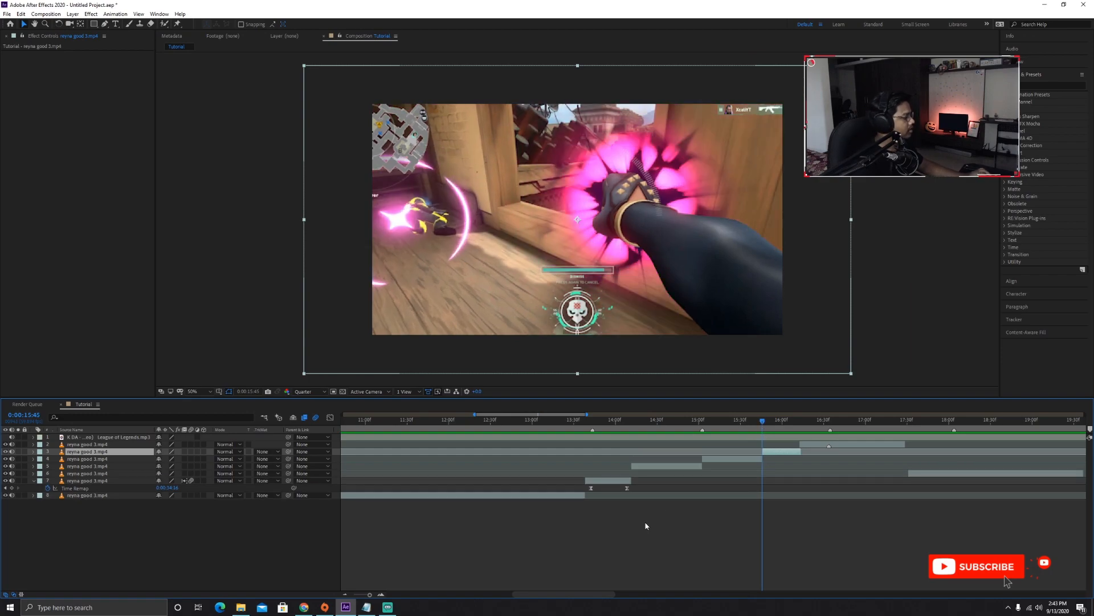
# Step: Apply Freeze Frame to the new split-off kill segment at 0:00:15:03
pyautogui.click(720, 461)
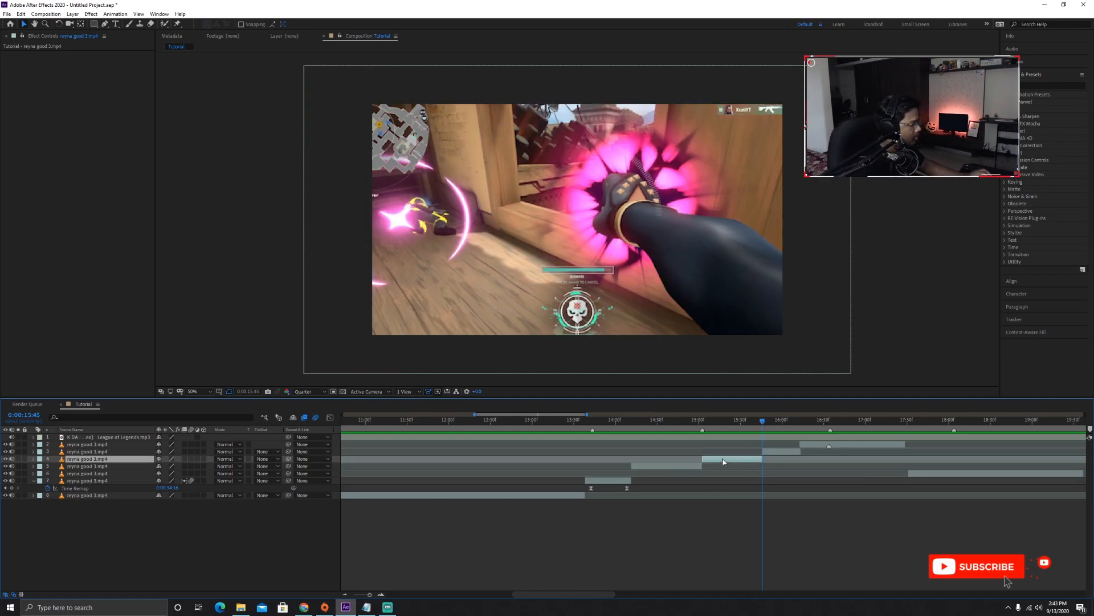
pyautogui.moveTo(763, 424); pyautogui.dragTo(704, 432)
pyautogui.rightClick(704, 468)
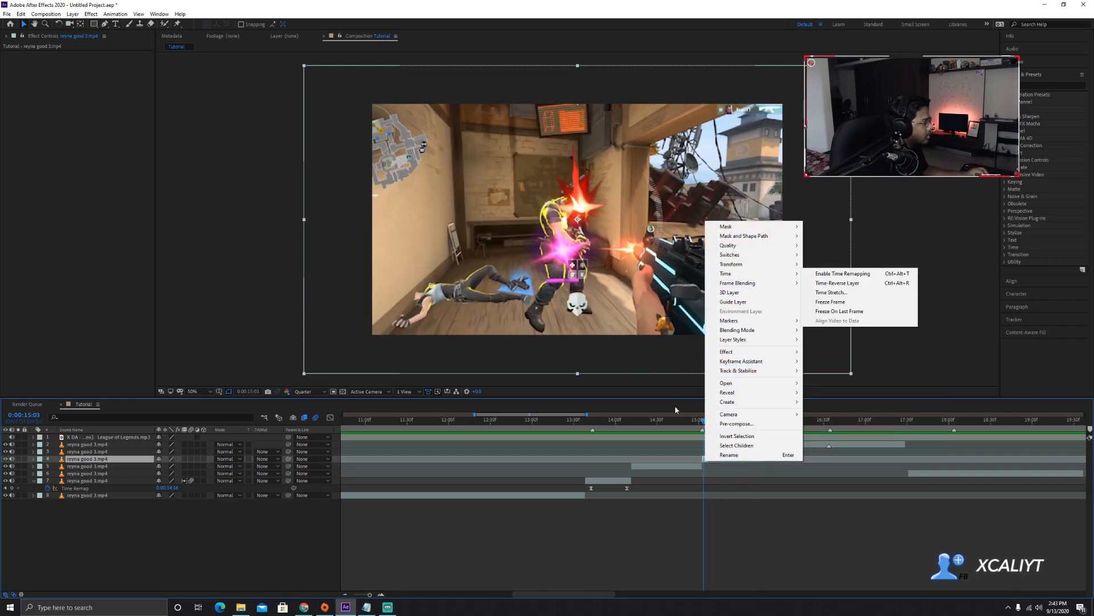
pyautogui.click(825, 302)
# Step: Add a second Time Remap keyframe at 0:00:15:44 with a value of about 0:00:42:06
pyautogui.moveTo(702, 423); pyautogui.dragTo(764, 428)
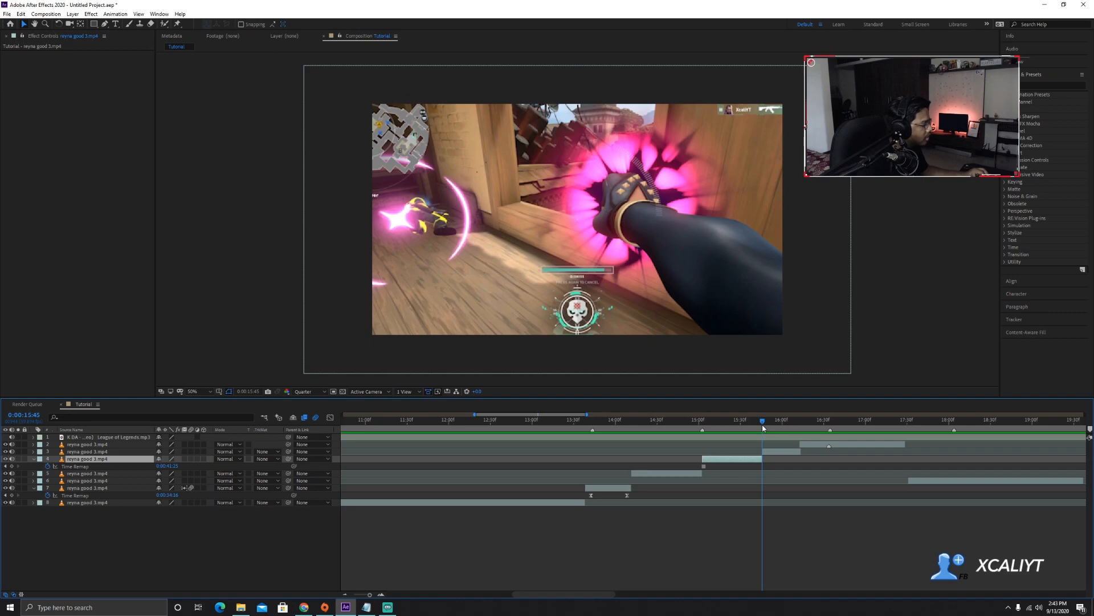
pyautogui.press('pageup')
pyautogui.moveTo(166, 467); pyautogui.dragTo(187, 466)
pyautogui.click(700, 524)
pyautogui.moveTo(770, 464); pyautogui.dragTo(753, 469)
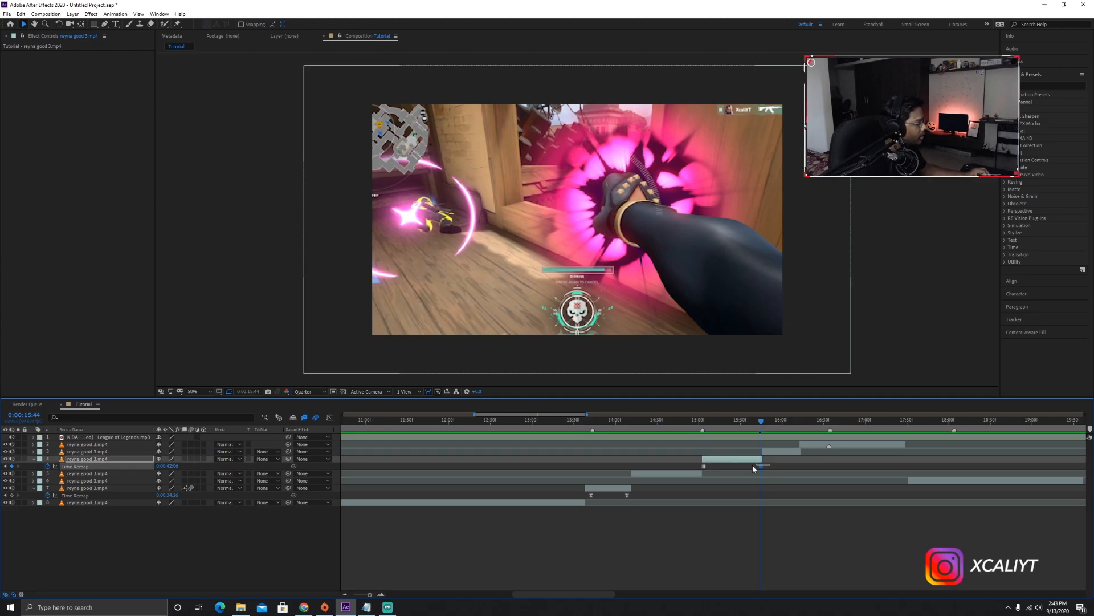
# Step: Apply Easy Ease to both Time Remap keyframes and pull their handles vertically so the curve is steep at both ends and flat midway
pyautogui.click(330, 417)
pyautogui.moveTo(682, 439); pyautogui.dragTo(848, 574)
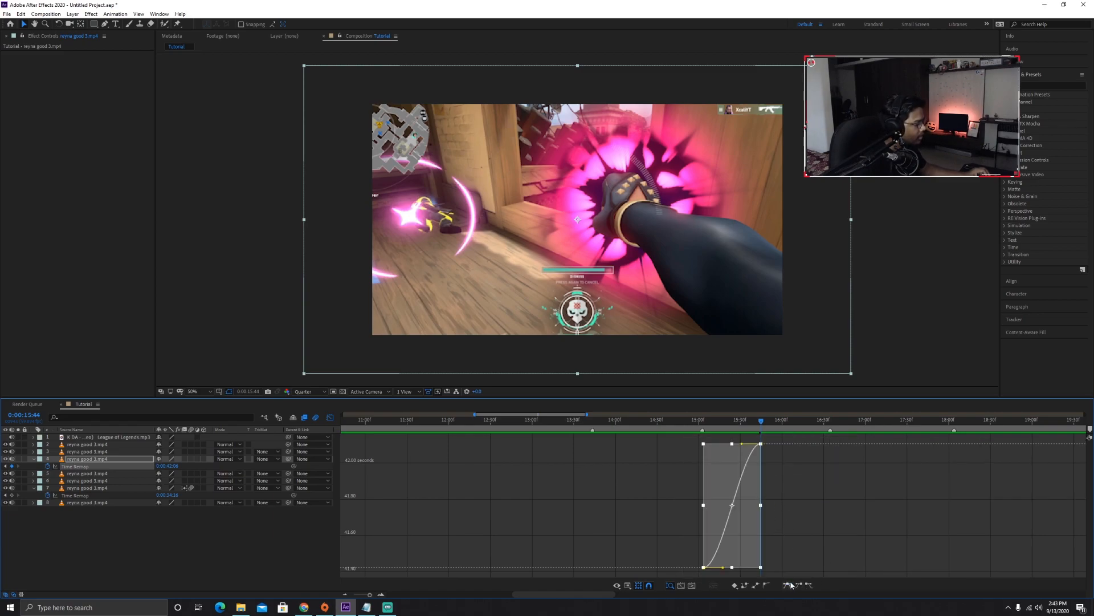
pyautogui.moveTo(742, 448); pyautogui.dragTo(745, 502)
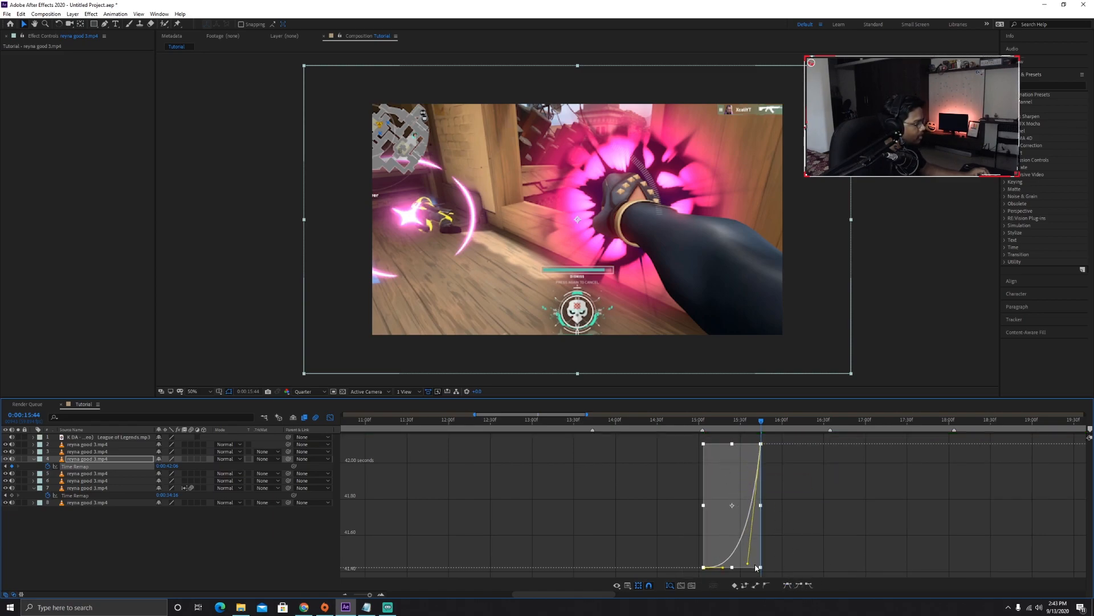
pyautogui.moveTo(748, 560); pyautogui.dragTo(705, 450)
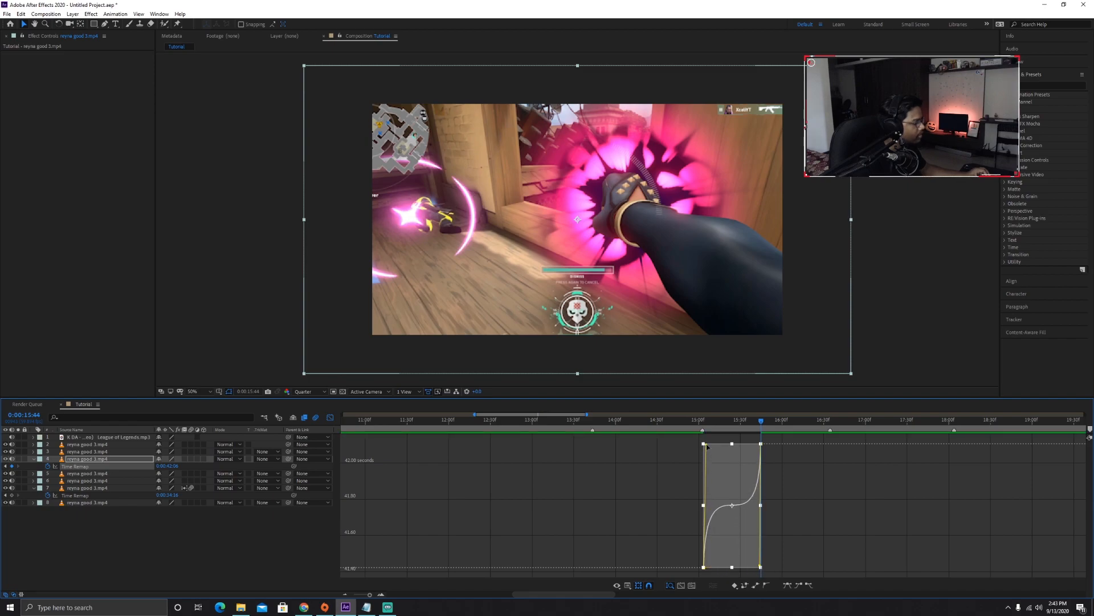
# Step: Enable Pixel Motion frame blending and motion blur on the second kill segment, and play back both kills from 0:00:13:30
pyautogui.click(330, 417)
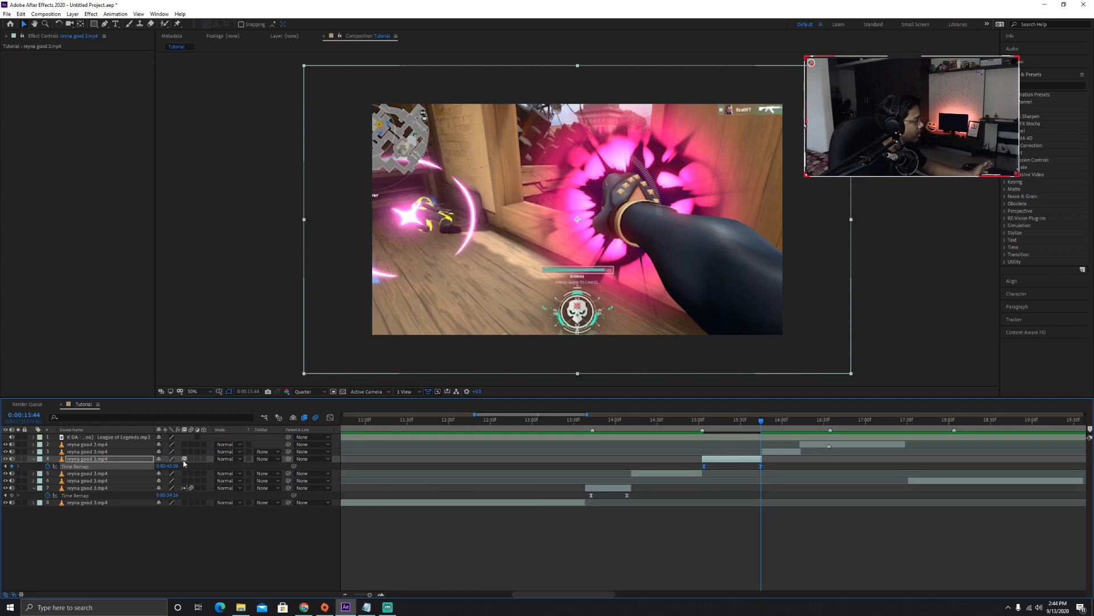
pyautogui.click(184, 458)
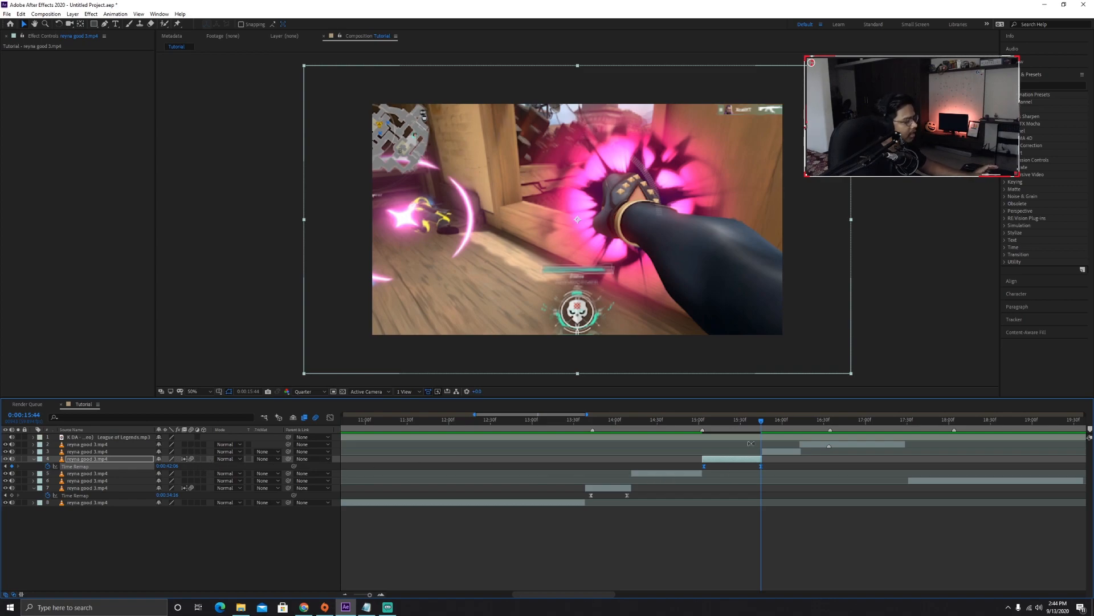
pyautogui.moveTo(762, 423); pyautogui.dragTo(696, 426)
pyautogui.press('space')
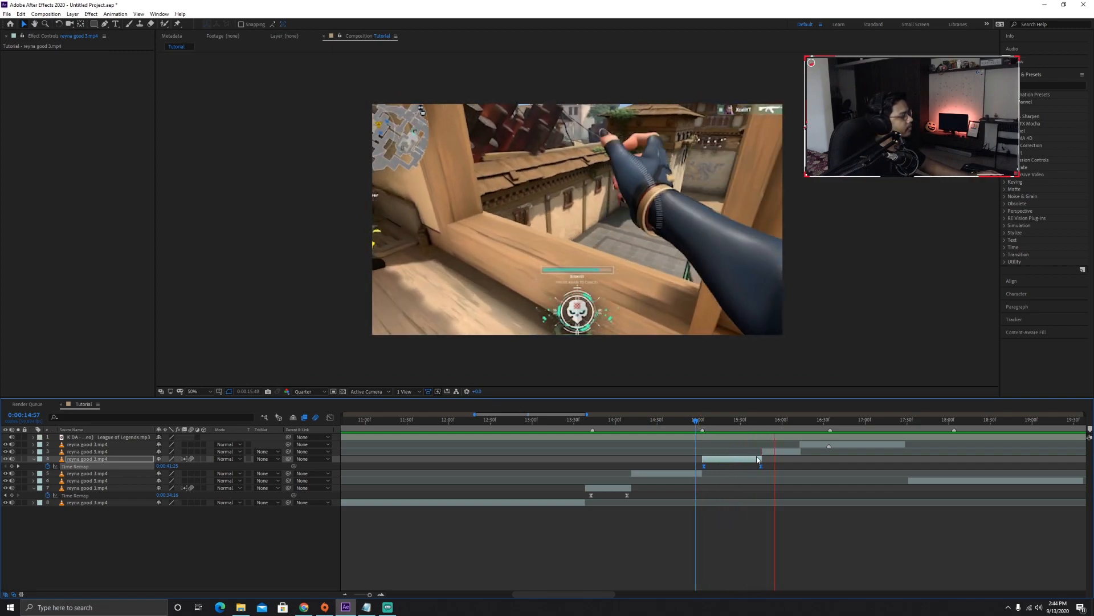
pyautogui.press('space')
pyautogui.moveTo(851, 422); pyautogui.dragTo(575, 442)
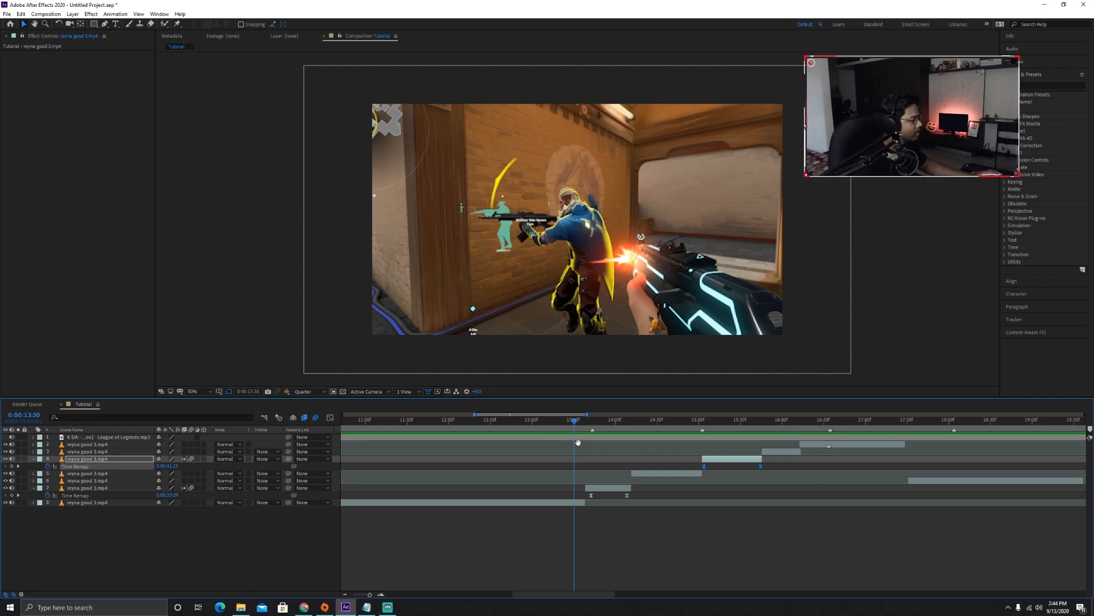
pyautogui.press('space')
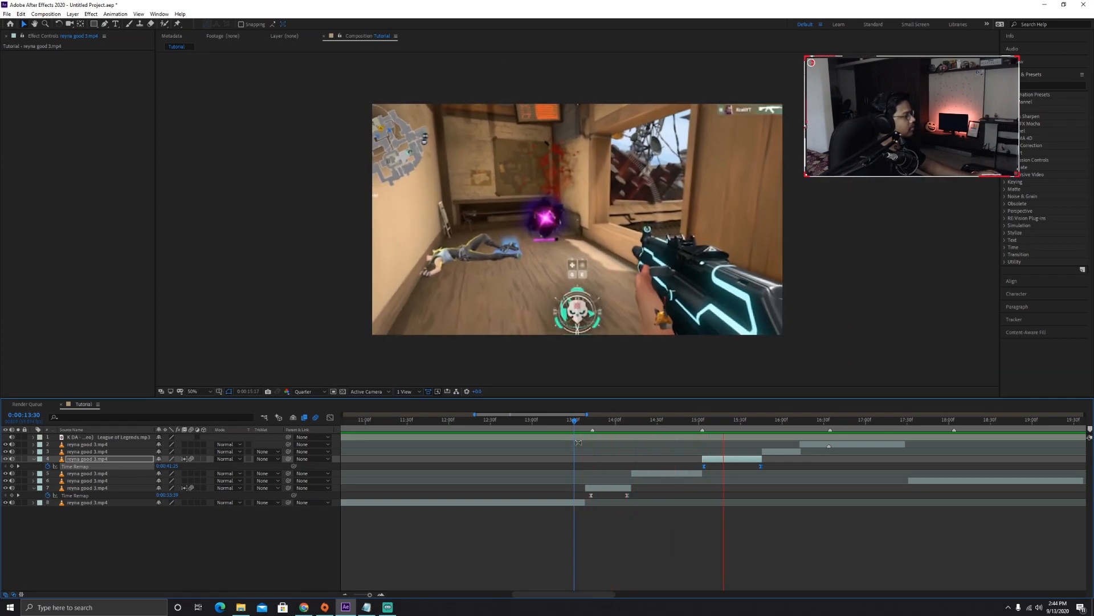
pyautogui.press('space')
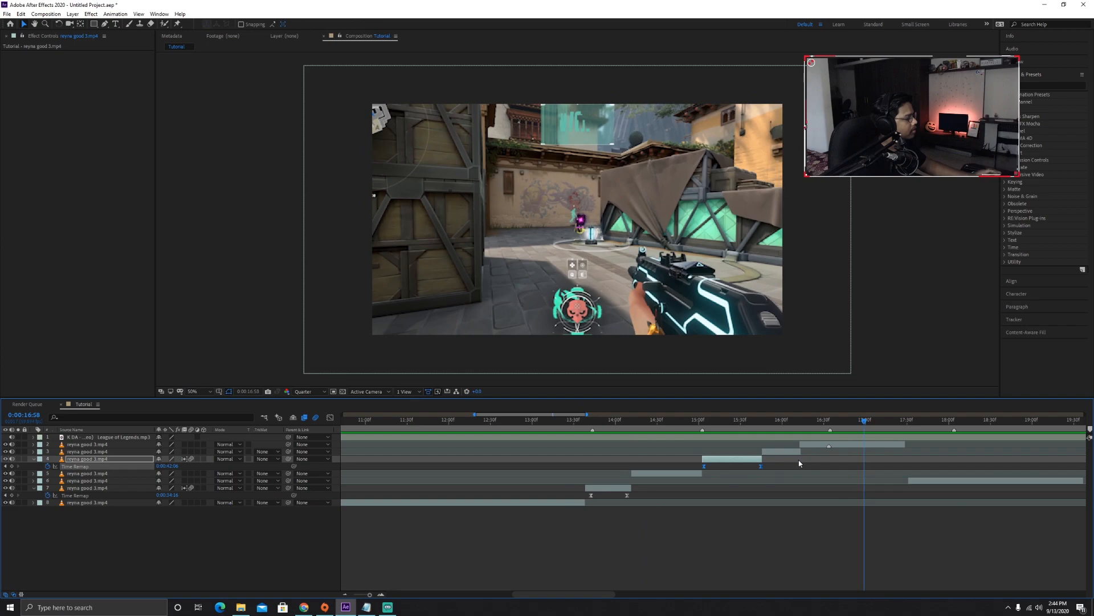
# Step: Split the third kill clip at the kill frame at 0:00:16:33 and again at 0:00:17:15
pyautogui.moveTo(865, 421); pyautogui.dragTo(829, 425)
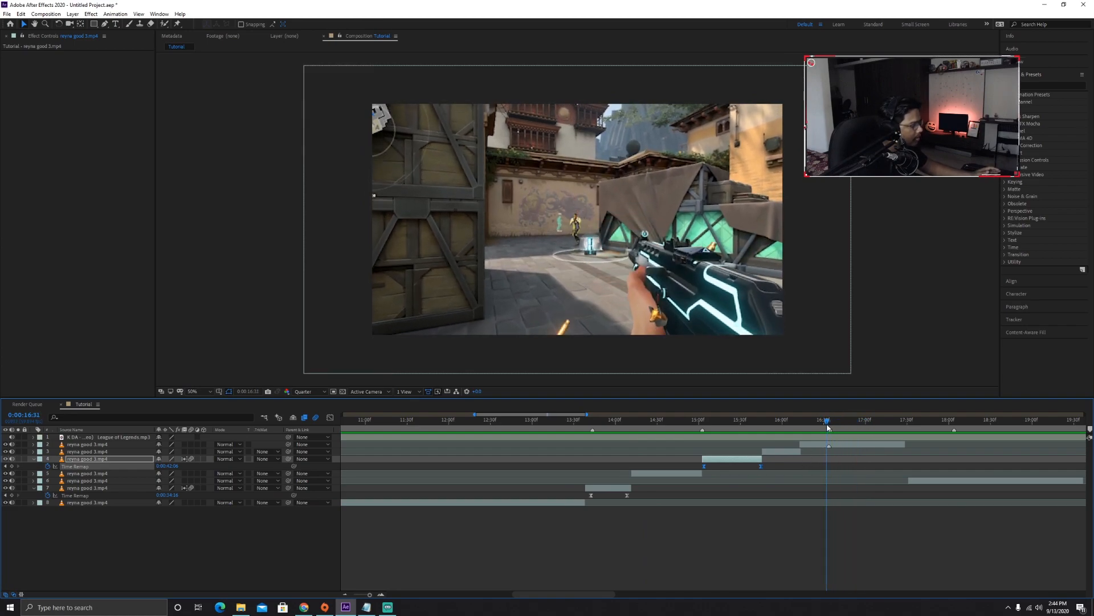
pyautogui.moveTo(829, 425); pyautogui.dragTo(776, 425)
pyautogui.moveTo(702, 451); pyautogui.dragTo(619, 474)
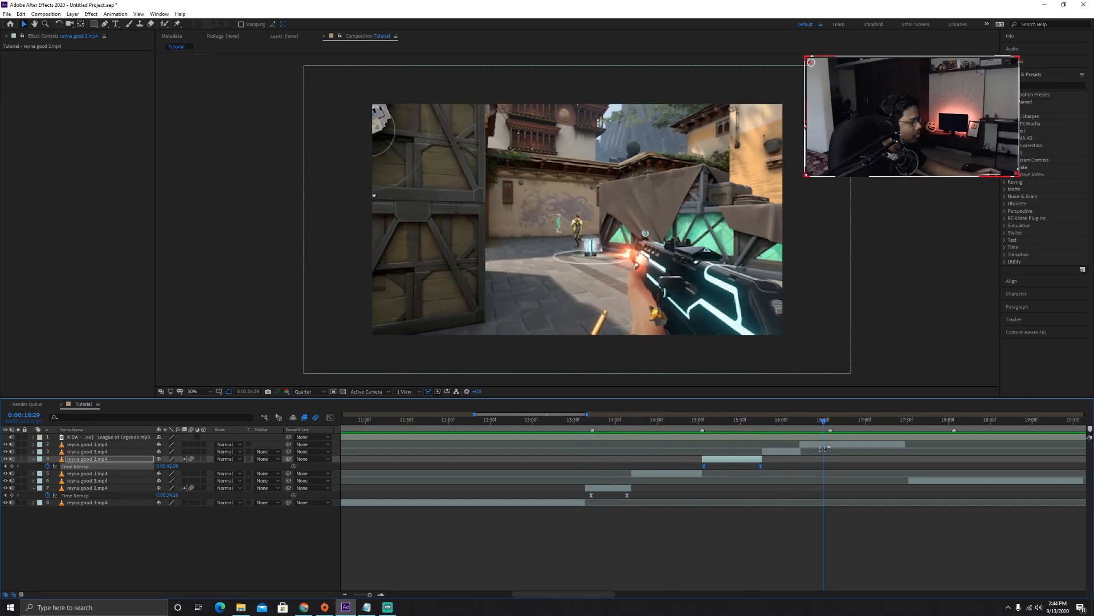
pyautogui.moveTo(827, 423)
pyautogui.mouseDown()
pyautogui.moveTo(801, 423)
pyautogui.moveTo(830, 429)
pyautogui.mouseUp()
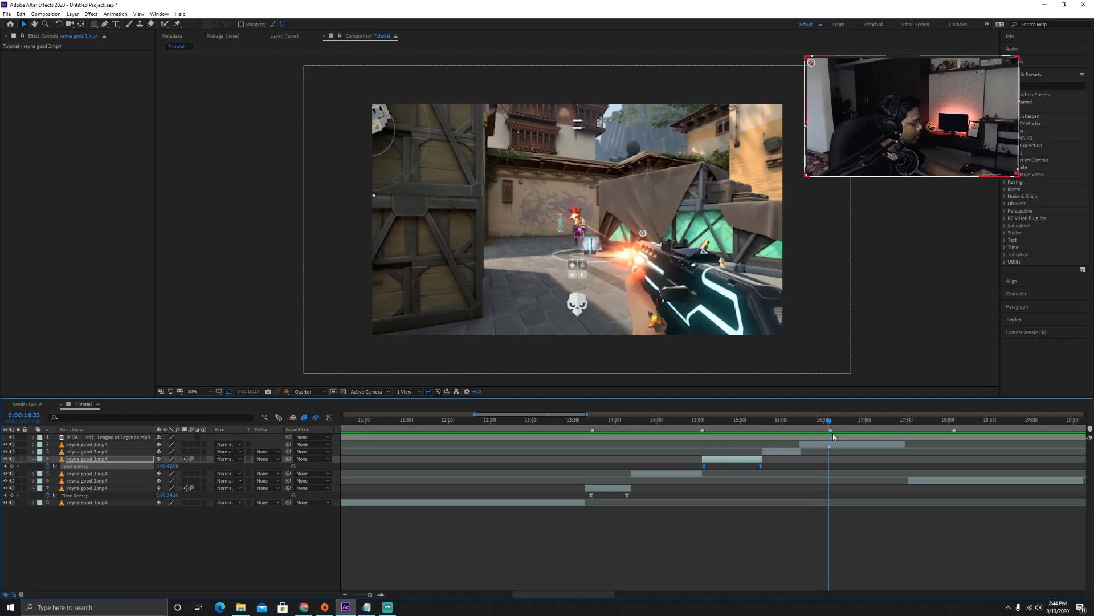
pyautogui.click(833, 434)
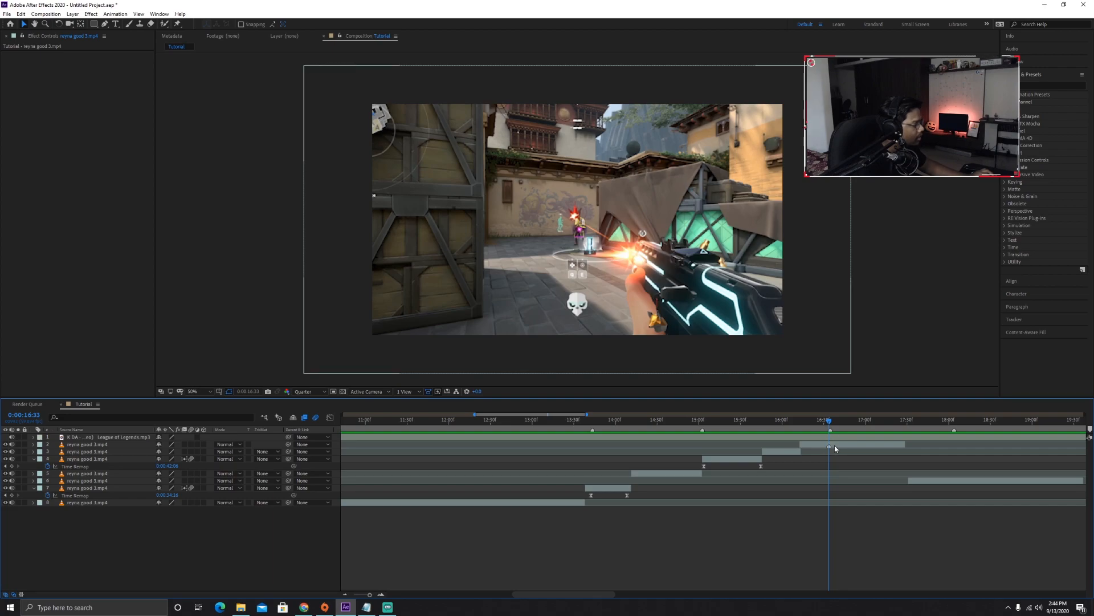
pyautogui.click(835, 445)
pyautogui.hotkey('ctrl', 'shift', 'd')
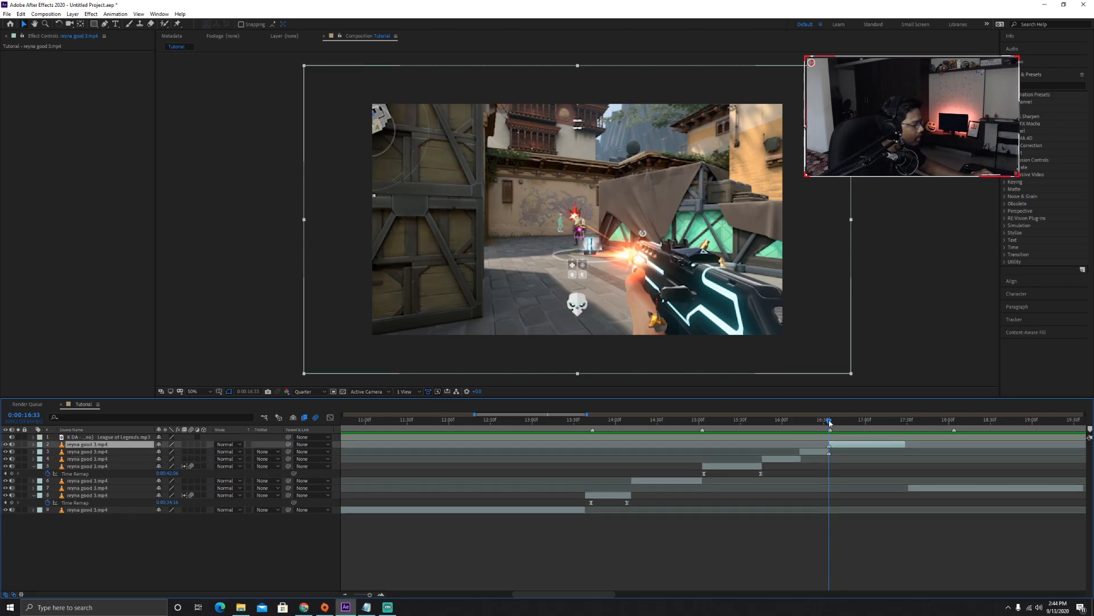
pyautogui.moveTo(830, 423); pyautogui.dragTo(887, 423)
pyautogui.hotkey('ctrl', 'shift', 'd')
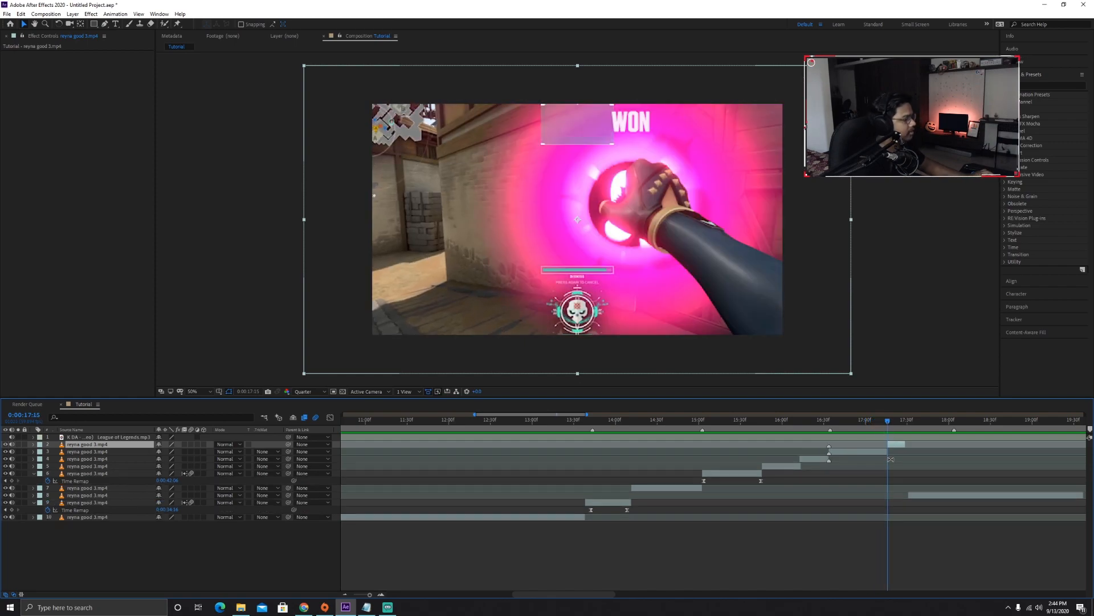
pyautogui.click(854, 454)
pyautogui.rightClick(832, 458)
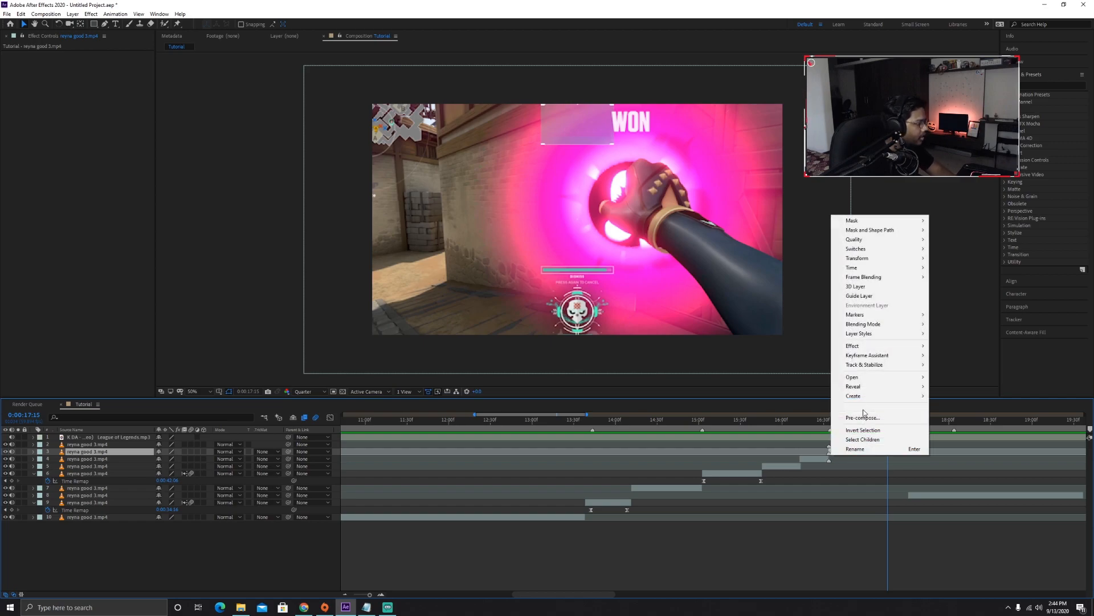
pyautogui.moveTo(922, 270)
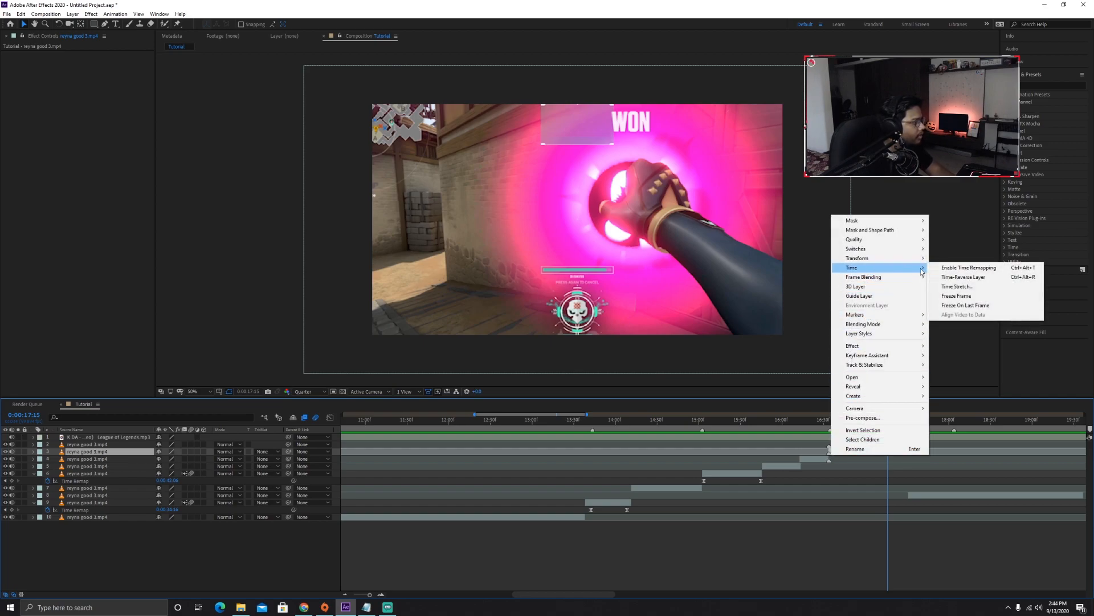
pyautogui.click(957, 296)
pyautogui.press('u')
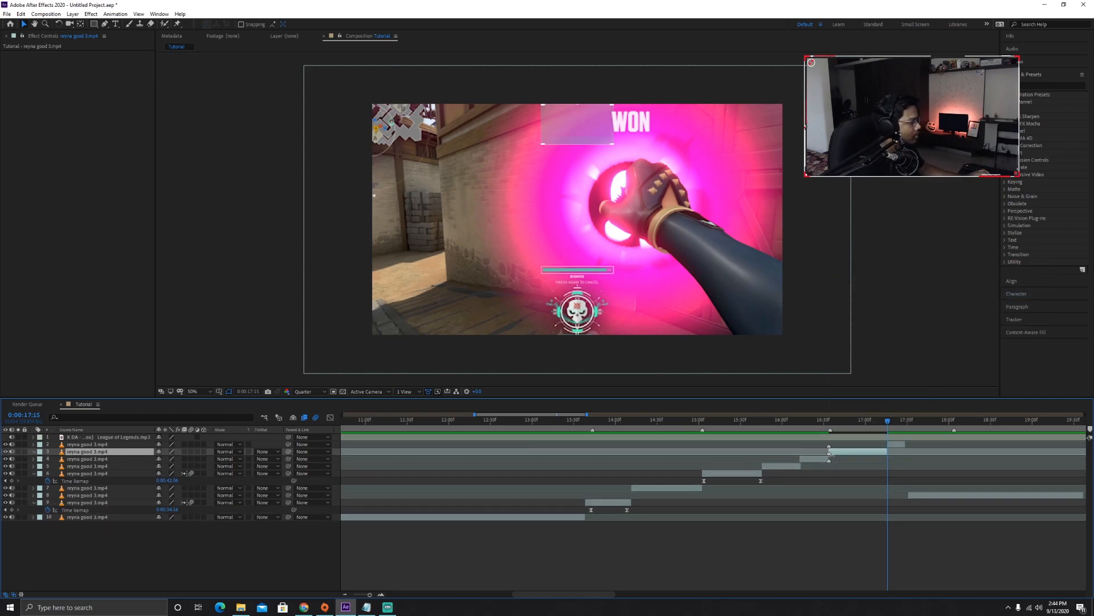
# Step: Delete the layer markers at 0:00:16:34 from the three split layers of the third kill clip
pyautogui.moveTo(875, 428); pyautogui.dragTo(831, 431)
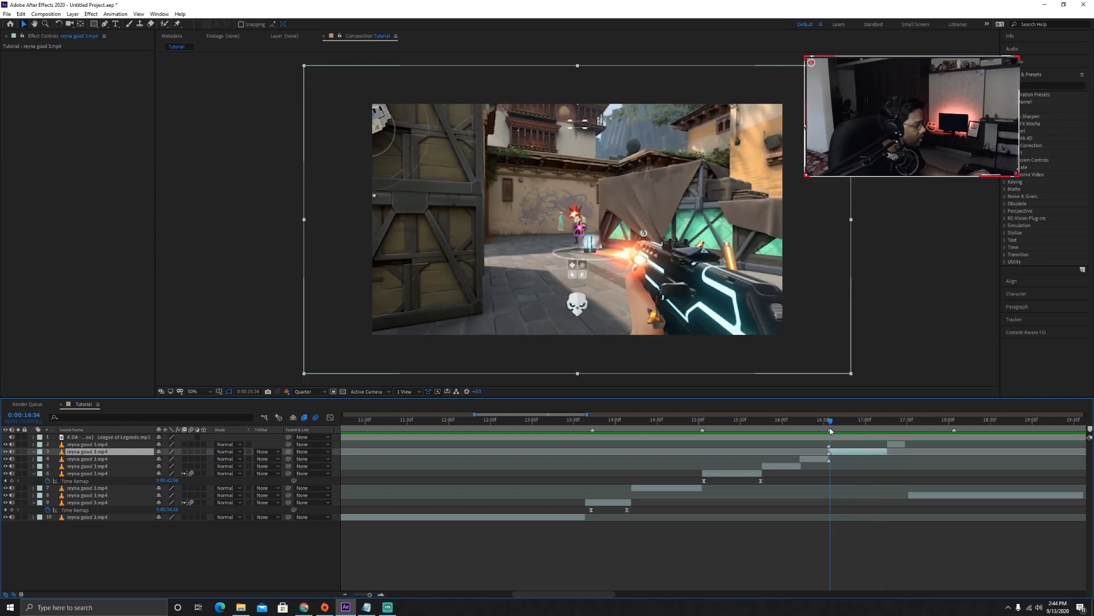
pyautogui.rightClick(830, 454)
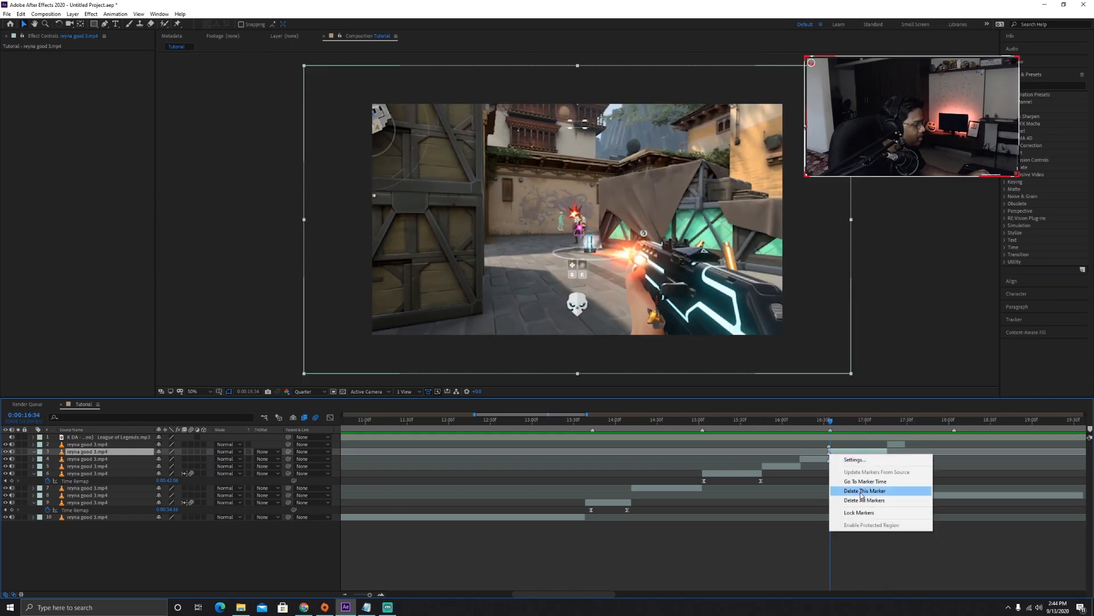
pyautogui.click(860, 498)
pyautogui.rightClick(827, 464)
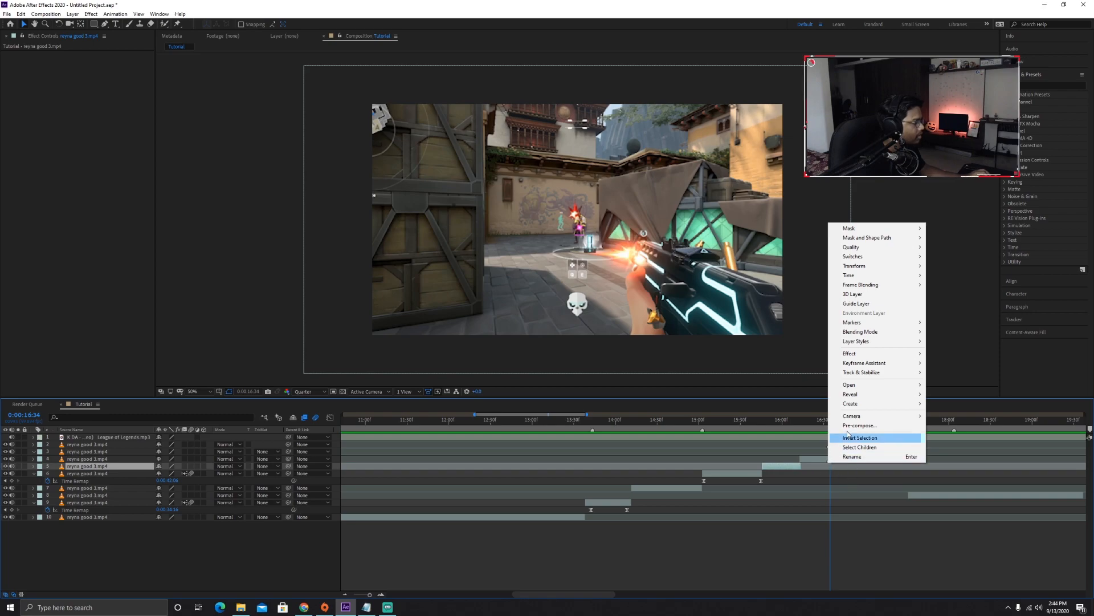
pyautogui.moveTo(889, 323)
pyautogui.click(816, 464)
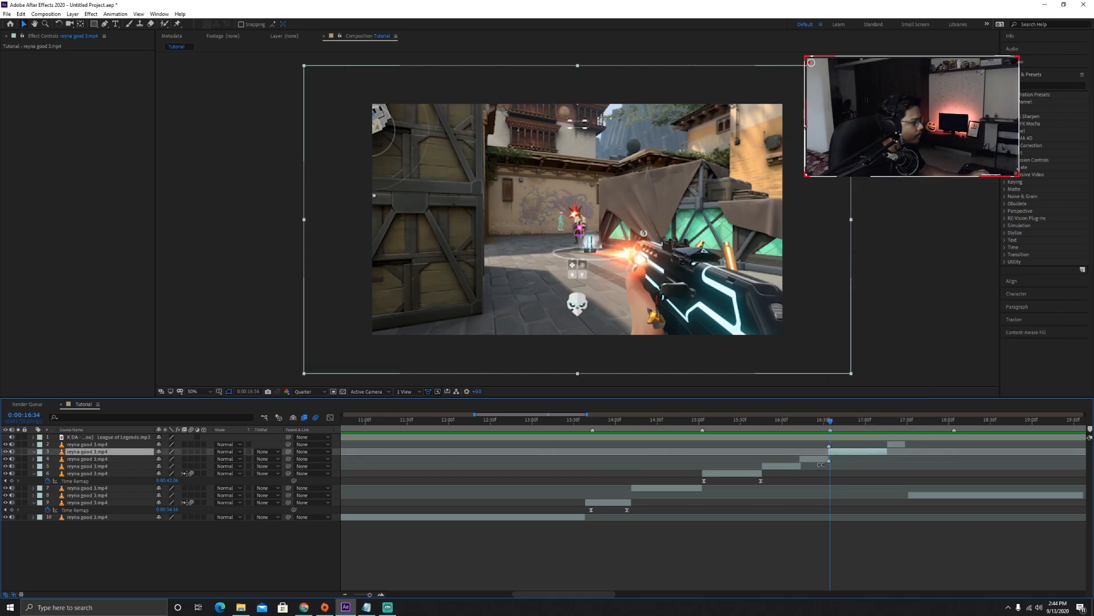
pyautogui.rightClick(831, 460)
pyautogui.click(861, 497)
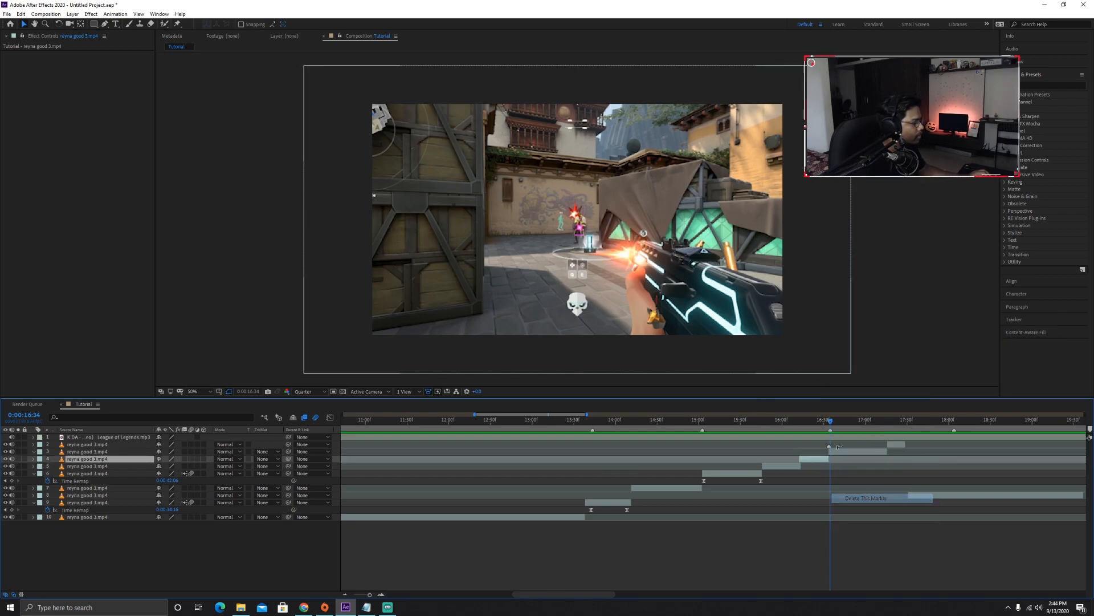
pyautogui.rightClick(830, 446)
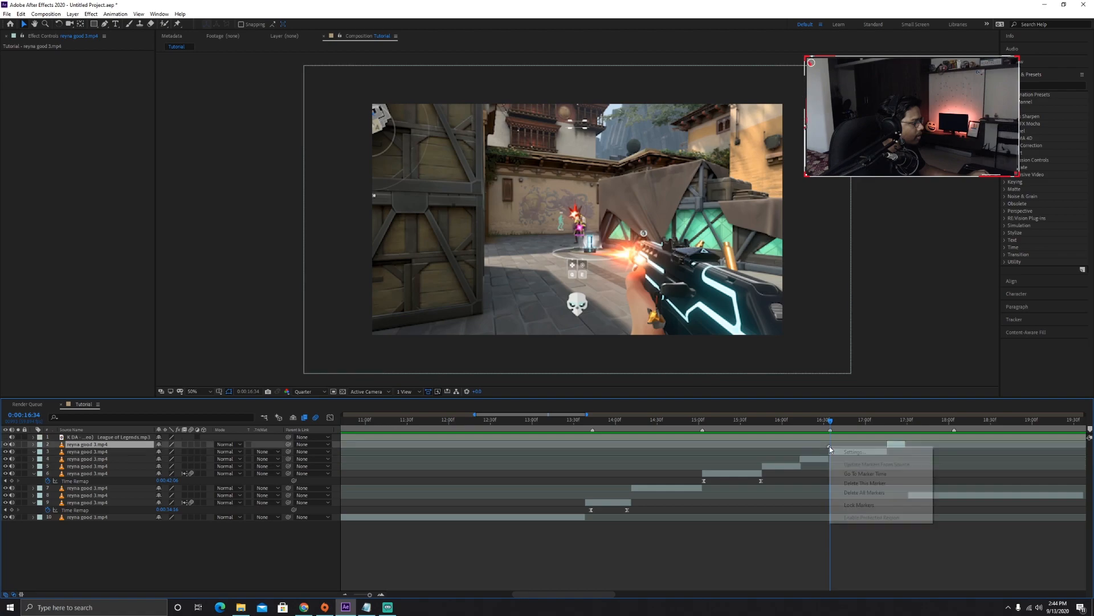
pyautogui.click(865, 483)
# Step: Freeze the third kill segment at 0:00:16:33 and add a second Time Remap keyframe with a later source time at 0:00:17:14
pyautogui.moveTo(831, 421); pyautogui.dragTo(829, 424)
pyautogui.rightClick(835, 452)
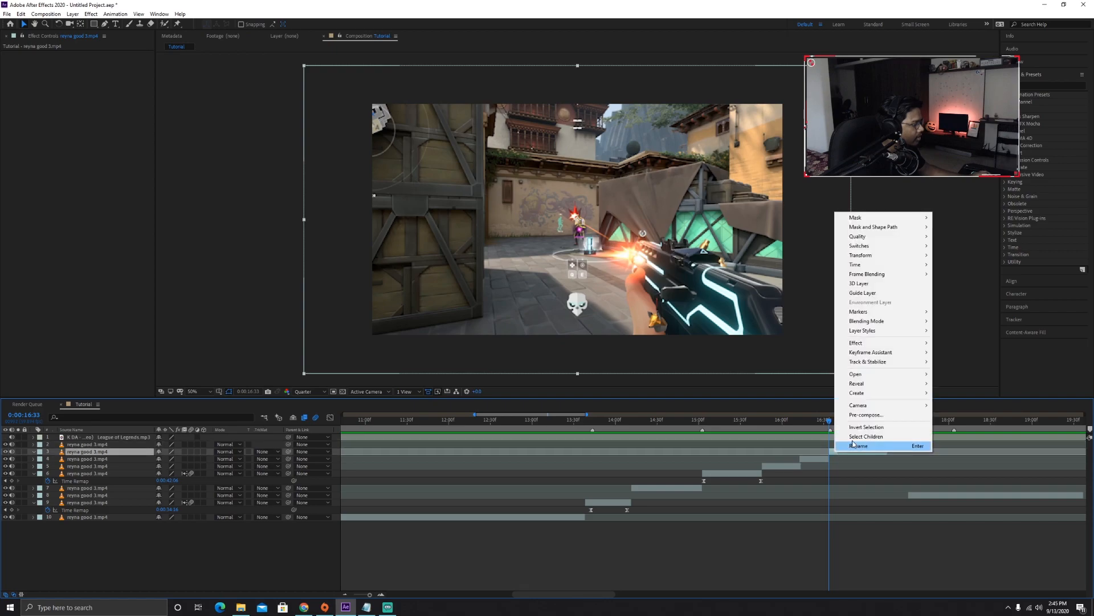
pyautogui.moveTo(889, 264)
pyautogui.click(961, 293)
pyautogui.moveTo(836, 421); pyautogui.dragTo(884, 429)
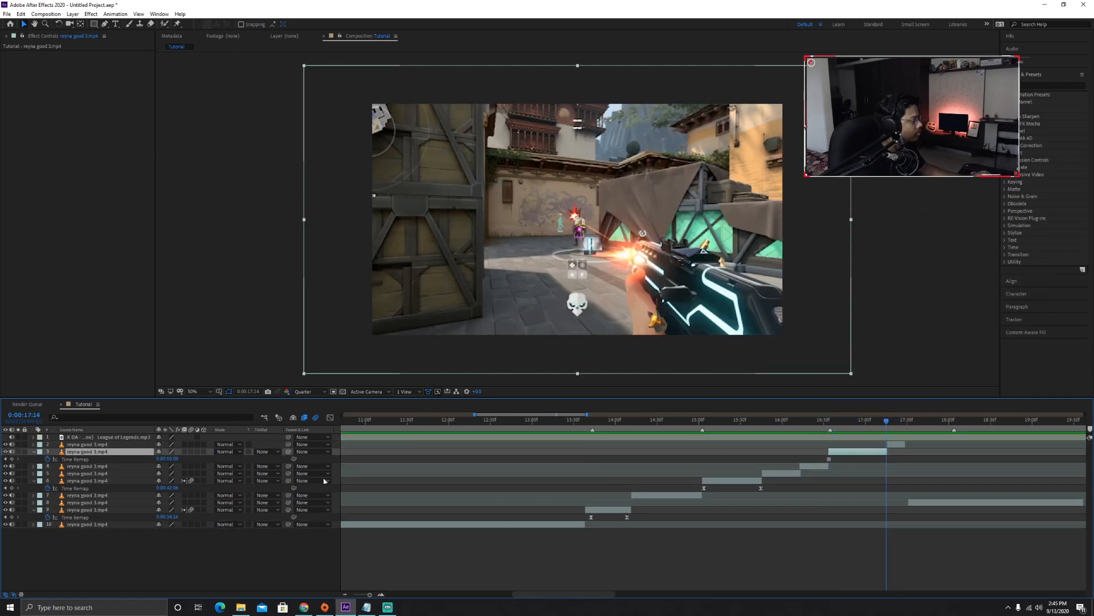
pyautogui.moveTo(167, 458); pyautogui.dragTo(182, 458)
# Step: Ease both Time Remap keyframes of the third kill segment into a curve steep at both ends and flat midway
pyautogui.moveTo(903, 456); pyautogui.dragTo(807, 462)
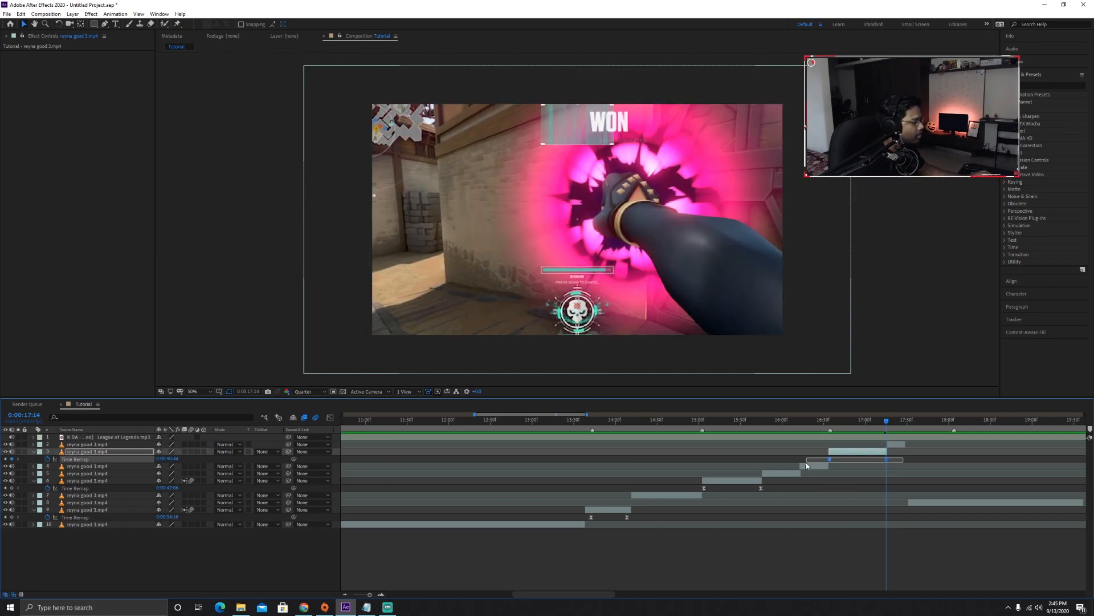
pyautogui.click(330, 418)
pyautogui.moveTo(803, 443); pyautogui.dragTo(990, 569)
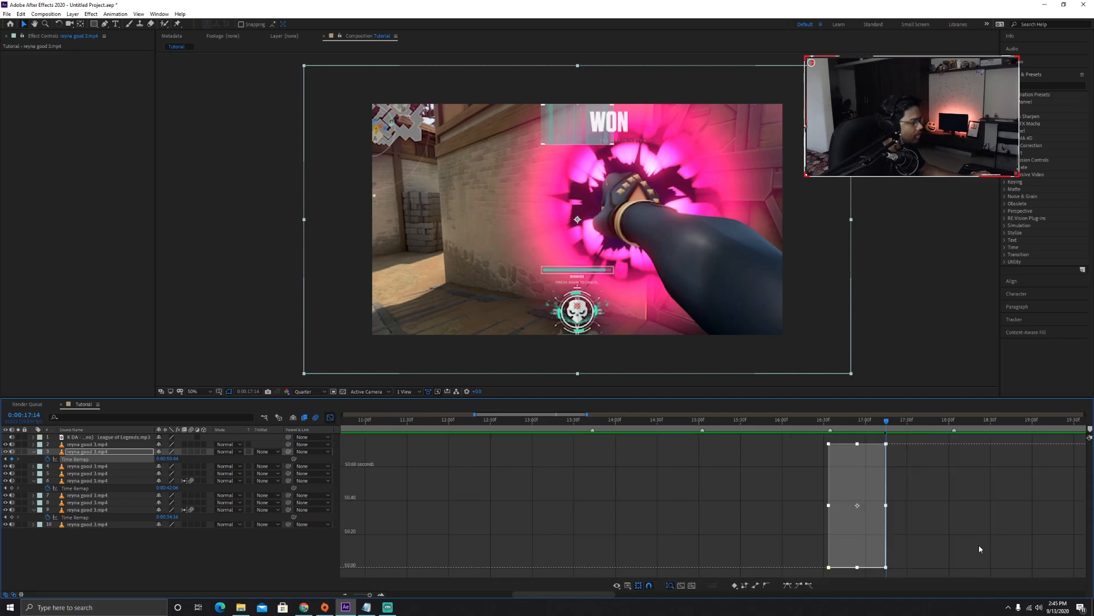
pyautogui.moveTo(867, 445); pyautogui.dragTo(830, 446)
pyautogui.hotkey('ctrl', 'z')
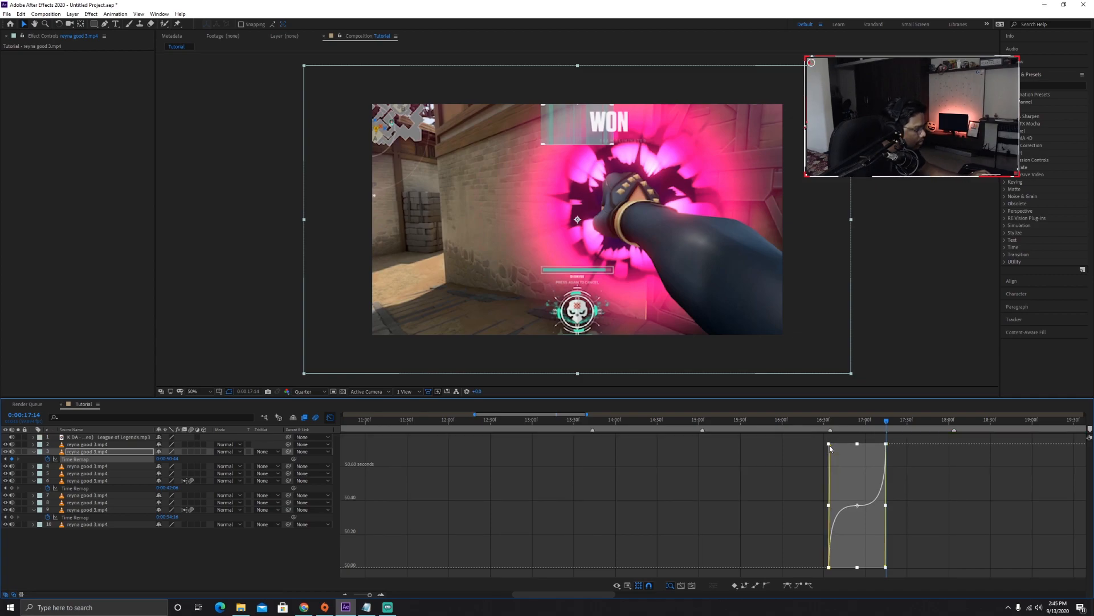
pyautogui.hotkey('shift', 'F3')
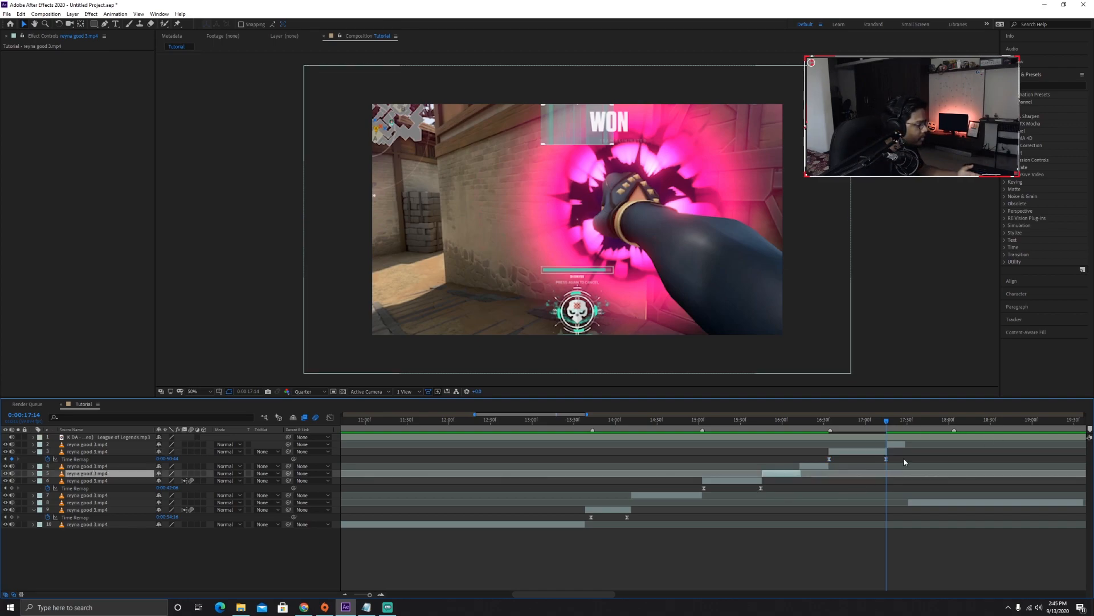
# Step: Enable frame blending and motion blur on the third kill segment, and play back the montage from 0:00:13:30
pyautogui.moveTo(904, 457); pyautogui.dragTo(814, 462)
pyautogui.click(927, 465)
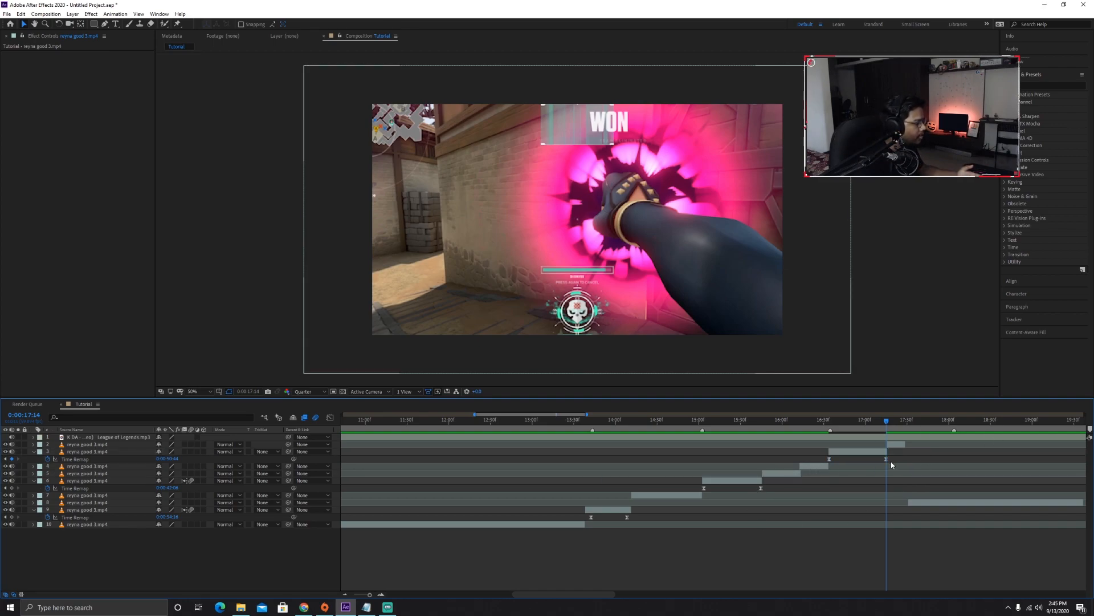
pyautogui.click(184, 451)
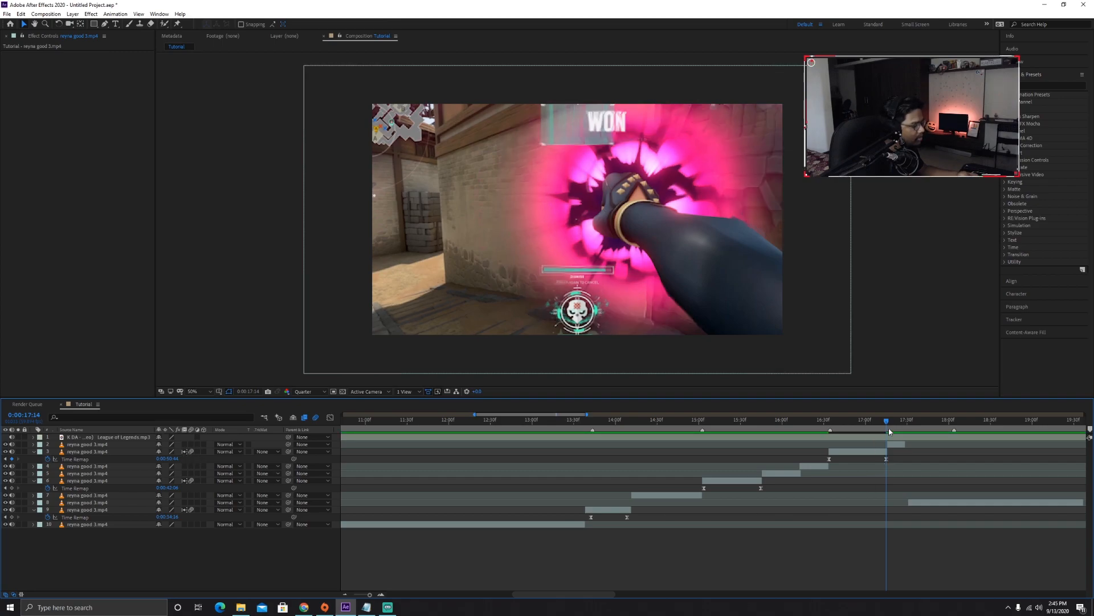
pyautogui.press('space')
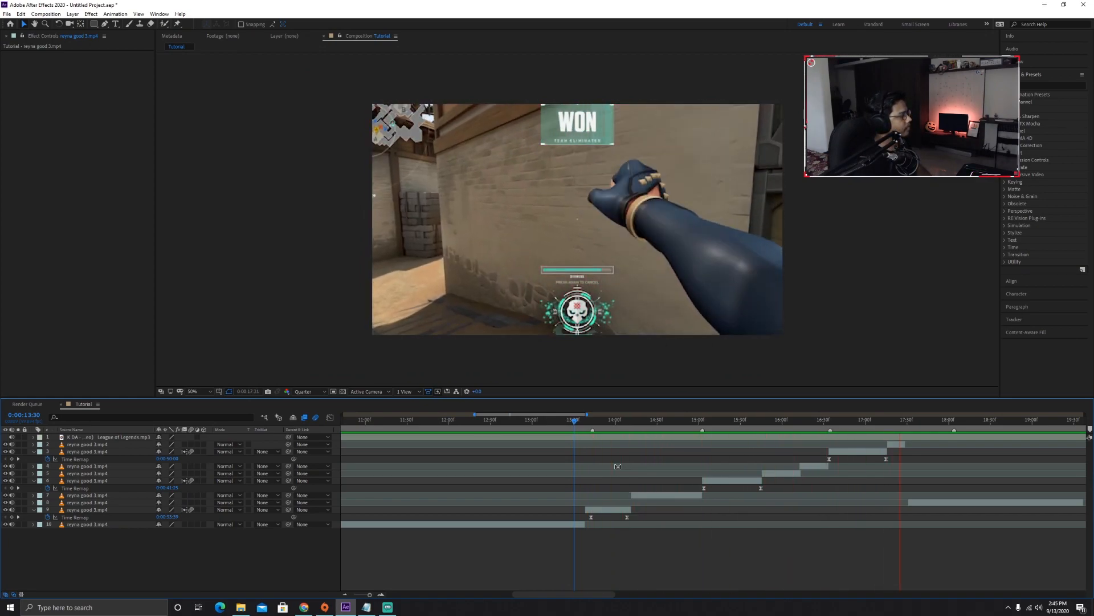
pyautogui.press('space')
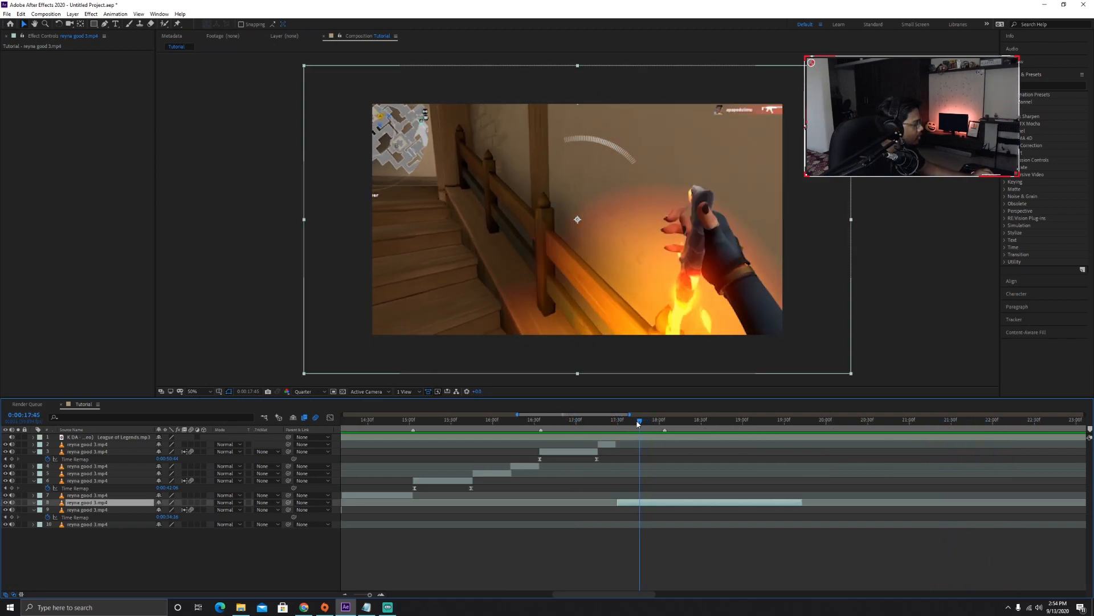
# Step: Split the fourth kill clip at about 0:00:17:45 and again at about 0:00:18:42
pyautogui.click(637, 423)
pyautogui.hotkey('ctrl', 'shift', 'd')
pyautogui.moveTo(636, 425); pyautogui.dragTo(718, 428)
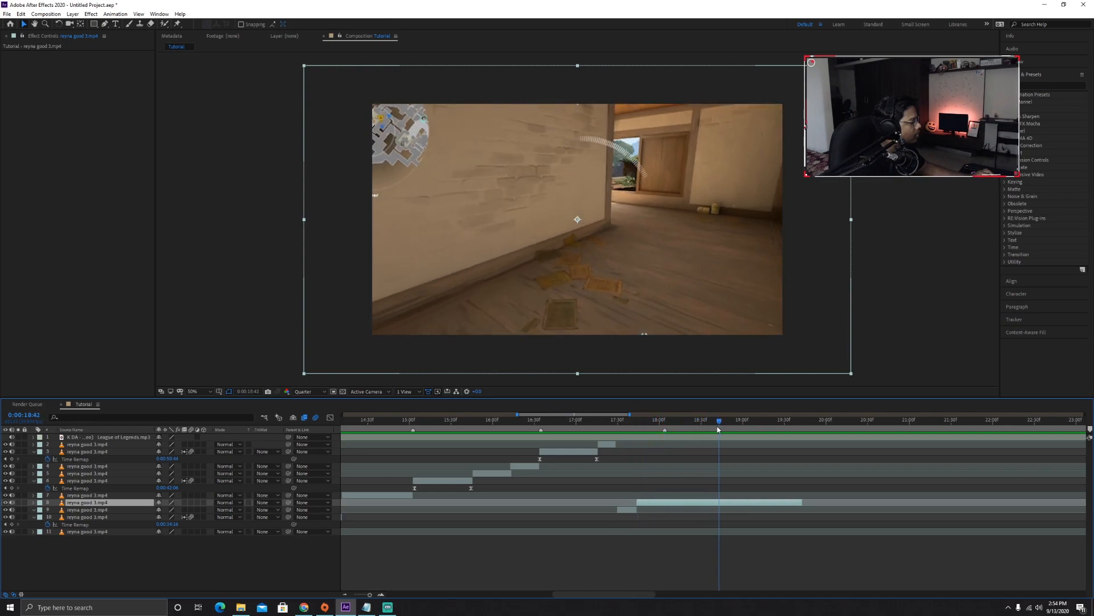
pyautogui.moveTo(366, 595); pyautogui.dragTo(359, 596)
pyautogui.hotkey('ctrl', 'shift', 'd')
# Step: Freeze the fourth kill segment at its first frame and add a second Time Remap keyframe of about 0:00:39:12 at 0:00:18:40
pyautogui.moveTo(713, 424); pyautogui.dragTo(690, 426)
pyautogui.rightClick(696, 508)
pyautogui.click(824, 349)
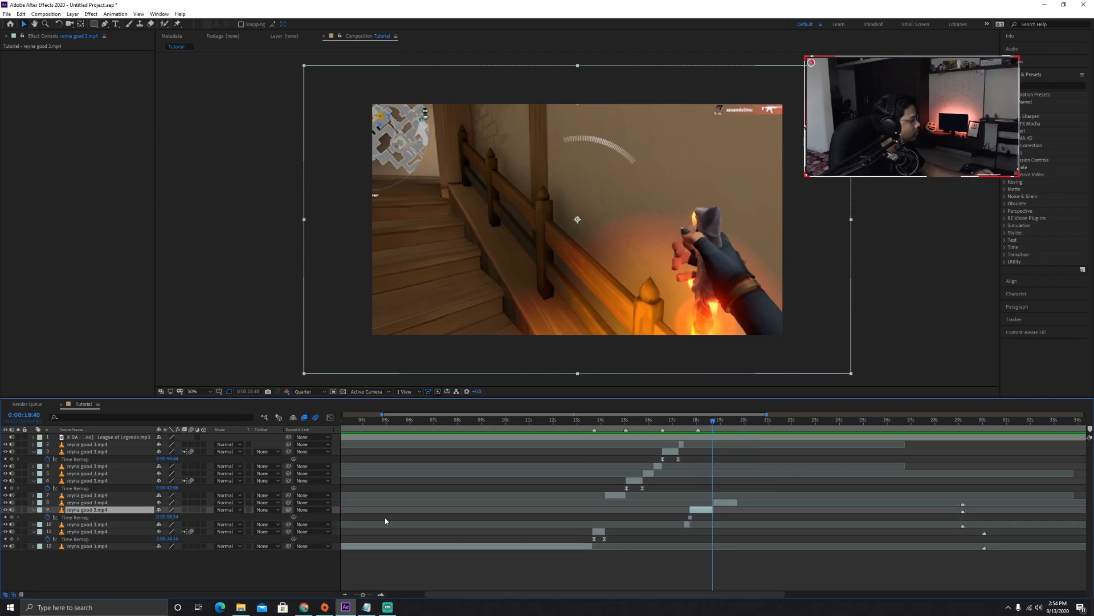
pyautogui.moveTo(171, 518); pyautogui.dragTo(193, 517)
# Step: Apply Easy Ease to the fourth segment's Time Remap keyframes and pull their handles vertically for a steep-flat-steep curve
pyautogui.moveTo(723, 520); pyautogui.dragTo(686, 515)
pyautogui.click(330, 417)
pyautogui.moveTo(664, 438); pyautogui.dragTo(786, 573)
pyautogui.click(787, 585)
pyautogui.moveTo(705, 444); pyautogui.dragTo(713, 566)
pyautogui.moveTo(362, 595); pyautogui.dragTo(370, 594)
pyautogui.moveTo(675, 562); pyautogui.dragTo(651, 448)
# Step: Enable frame blending and motion blur on the fourth kill segment and preview the sequence
pyautogui.press('space')
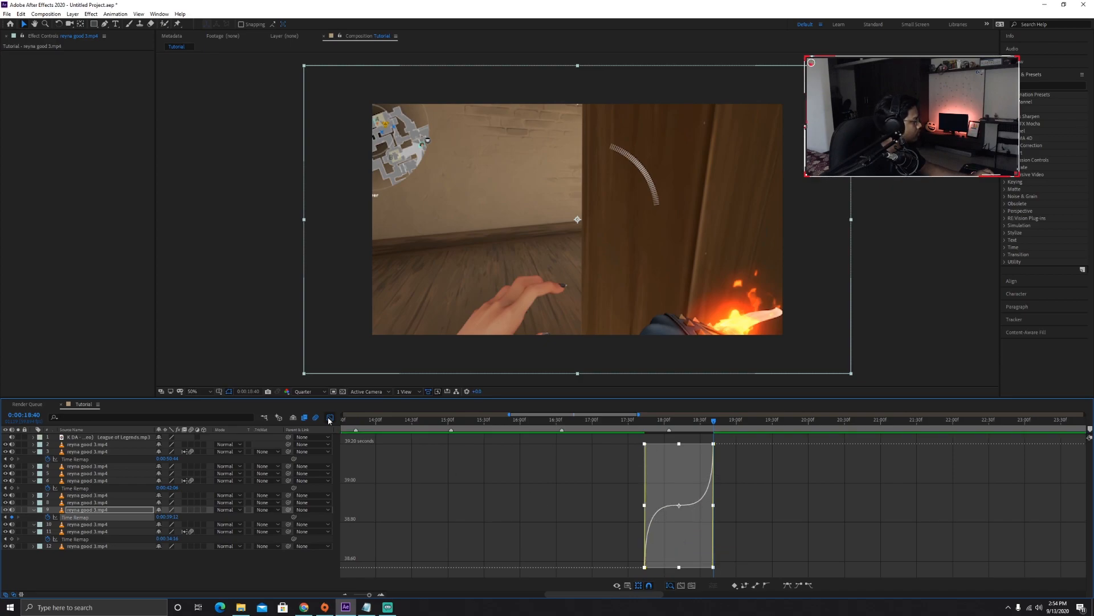
pyautogui.hotkey('shift', 'F3')
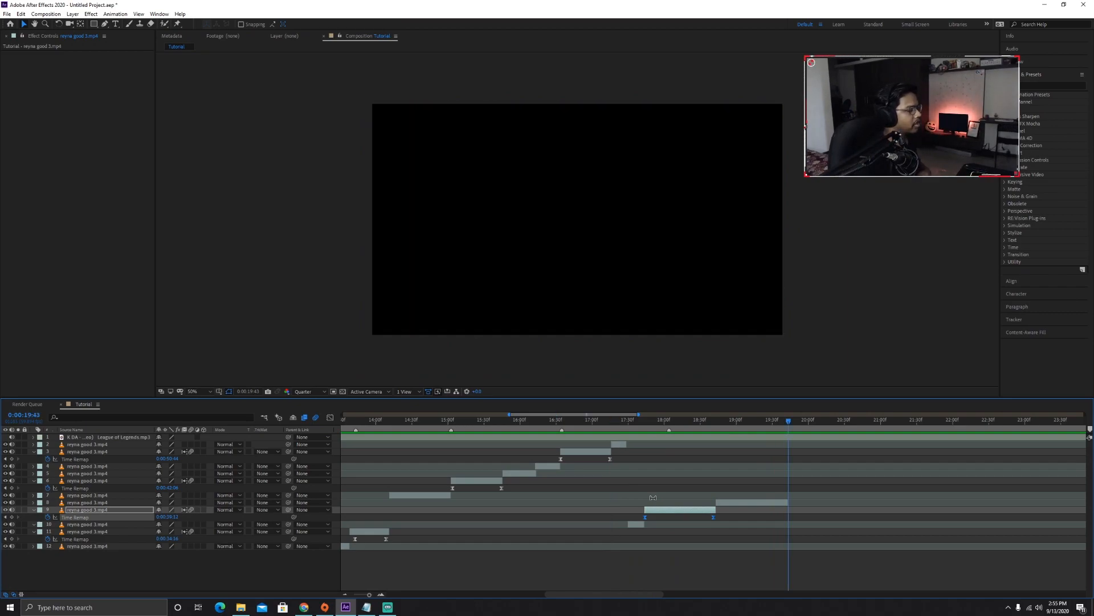
pyautogui.moveTo(650, 595)
pyautogui.mouseDown()
pyautogui.moveTo(615, 594)
pyautogui.moveTo(641, 598)
pyautogui.mouseUp()
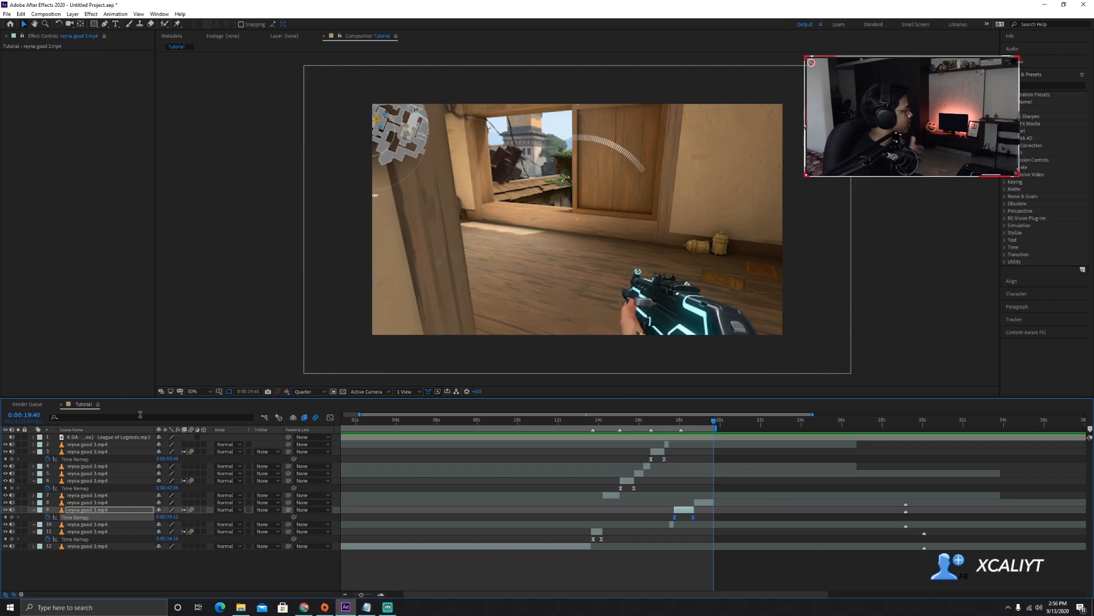
# Step: Export the Tutorial composition to the Adobe Media Encoder queue
pyautogui.click(7, 13)
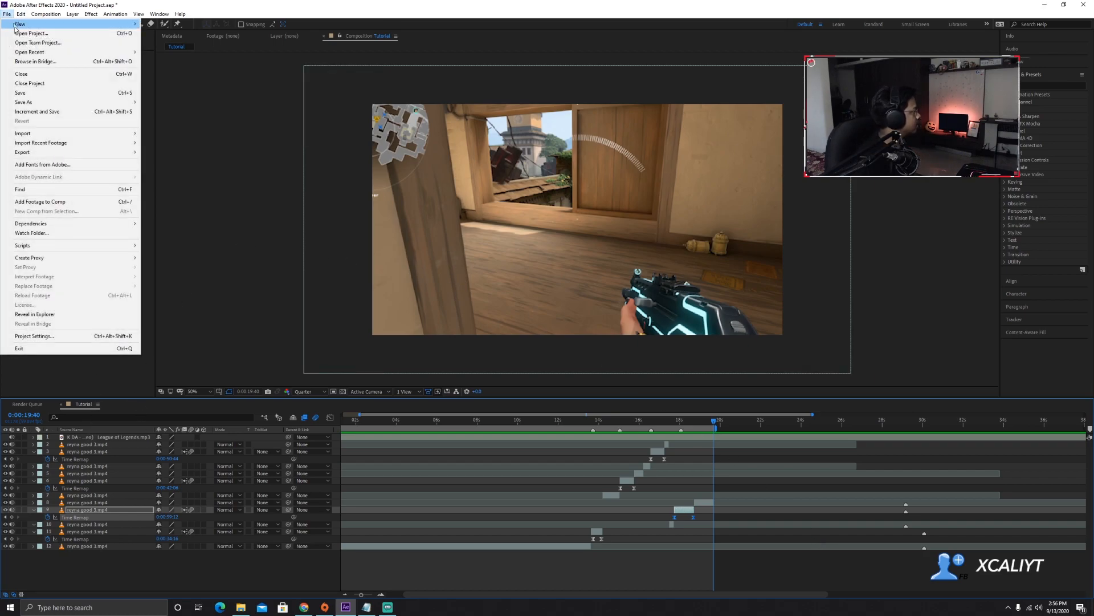
pyautogui.moveTo(53, 140)
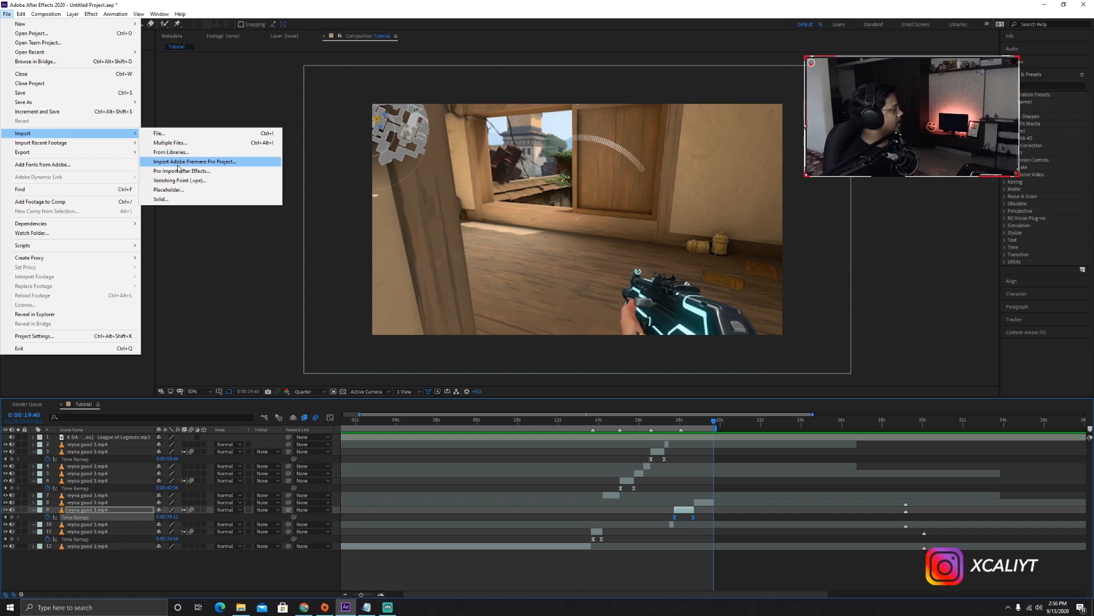
pyautogui.moveTo(115, 151)
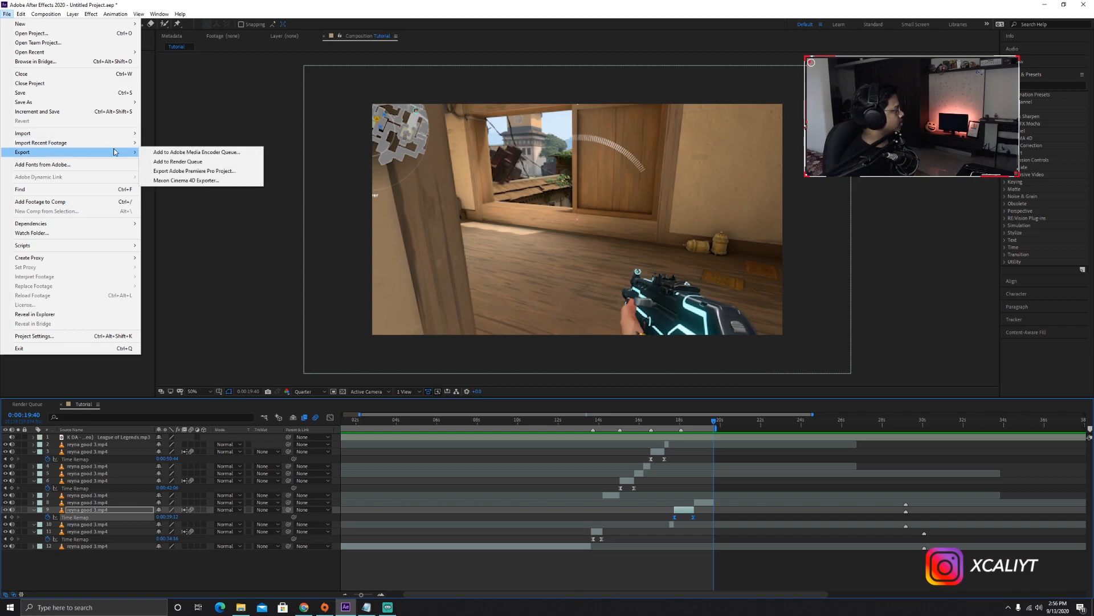
pyautogui.click(184, 153)
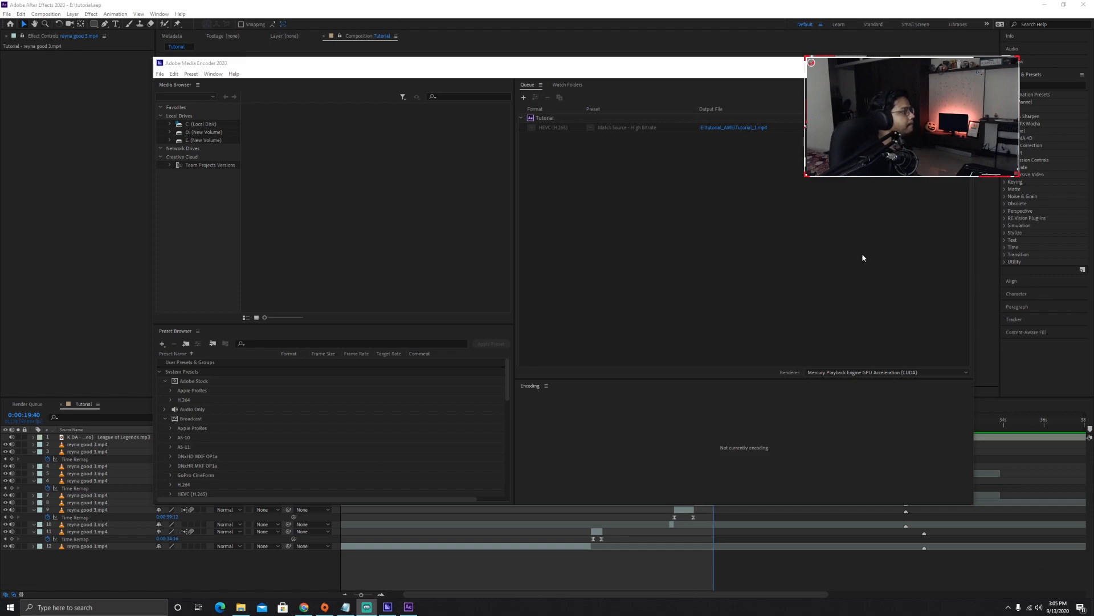
# Step: Open the tutorial_AME output folder from the encoded file's path in Media Encoder
pyautogui.click(761, 128)
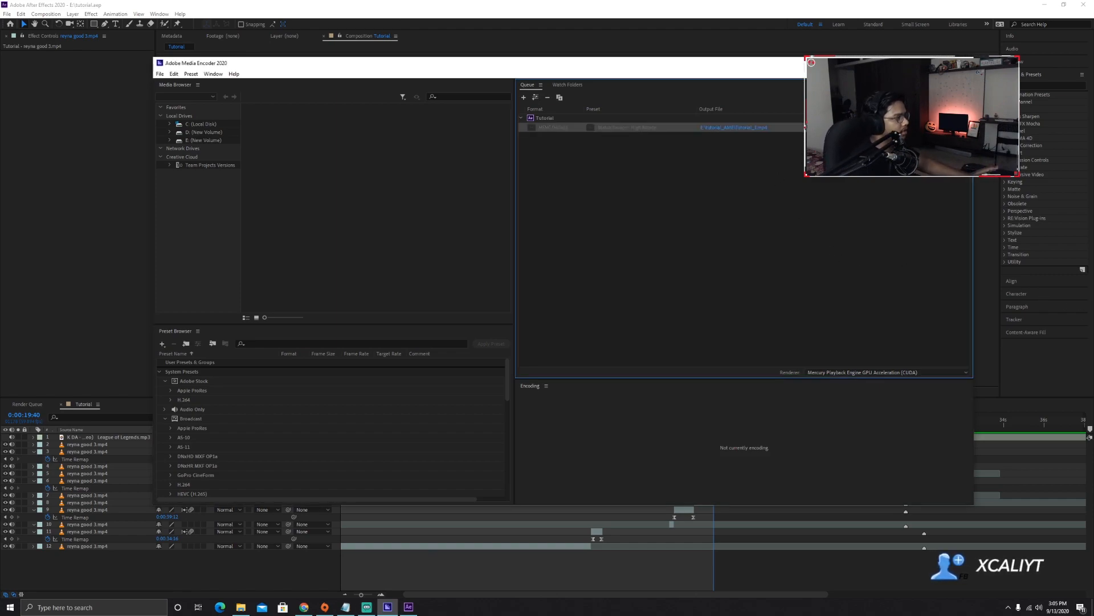
pyautogui.hotkey('alt', 'Tab')
pyautogui.click(753, 128)
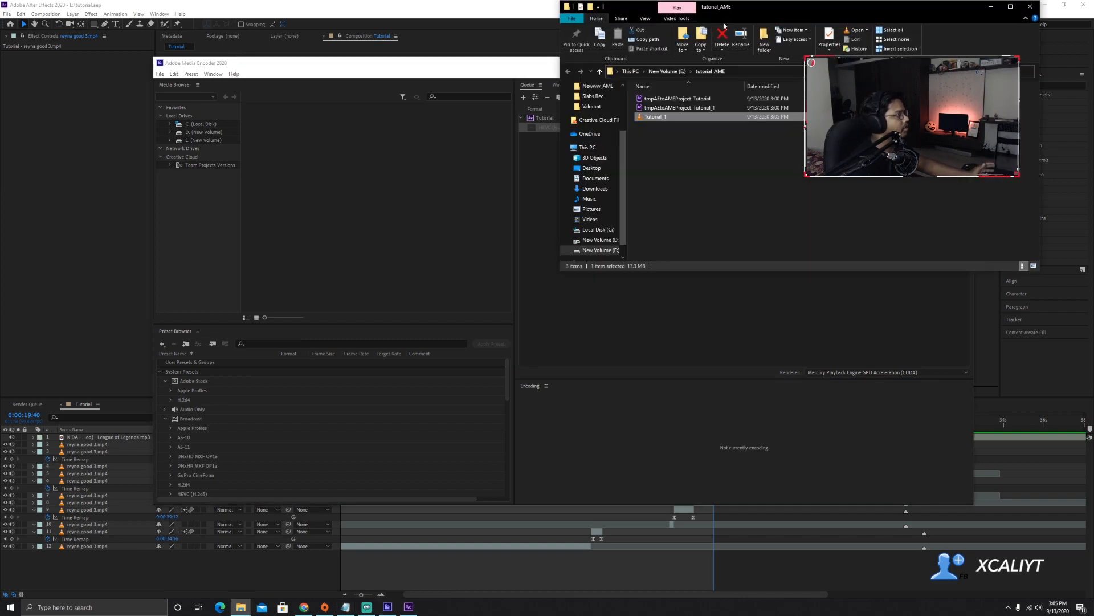
pyautogui.click(642, 149)
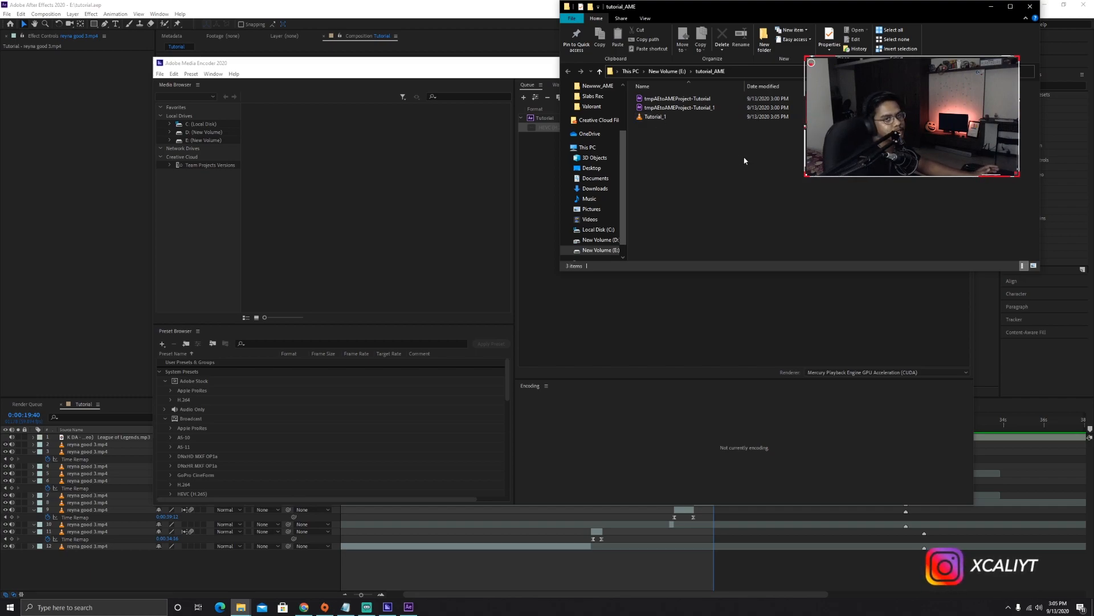
# Step: Open the rendered Tutorial_1 video in VLC, watch it while skipping through the footage, and minimize the player
pyautogui.click(647, 119)
pyautogui.doubleClick(647, 118)
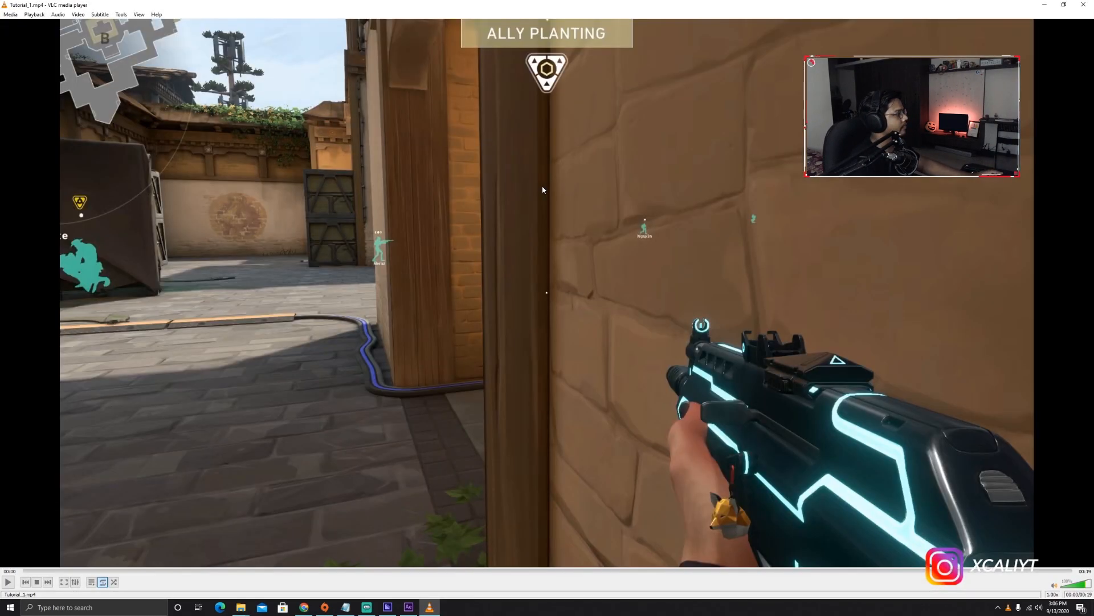
pyautogui.doubleClick(580, 263)
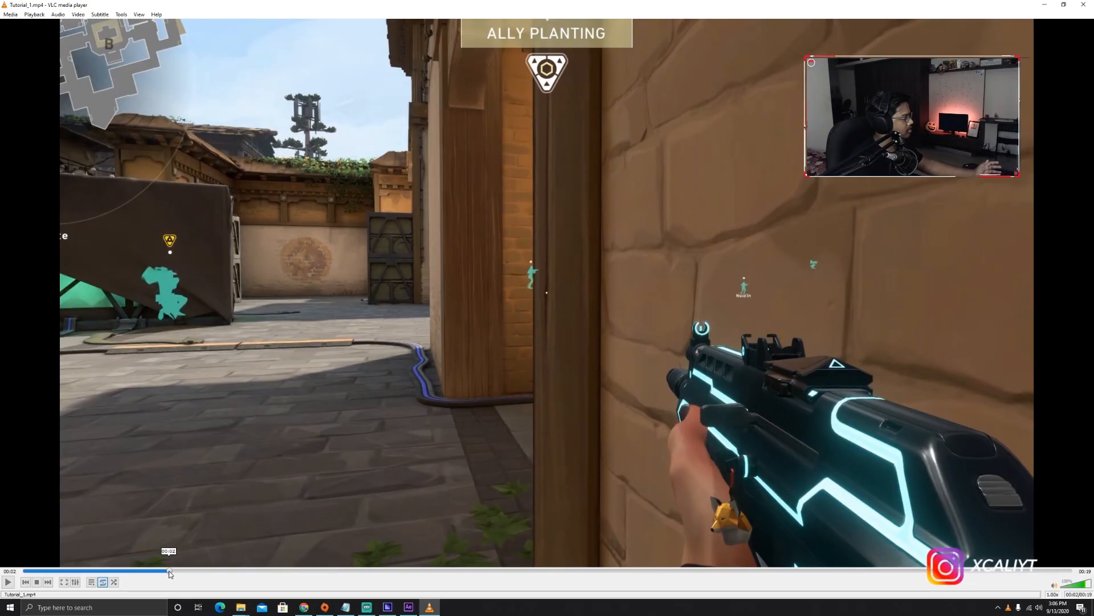
pyautogui.moveTo(177, 573); pyautogui.dragTo(257, 575)
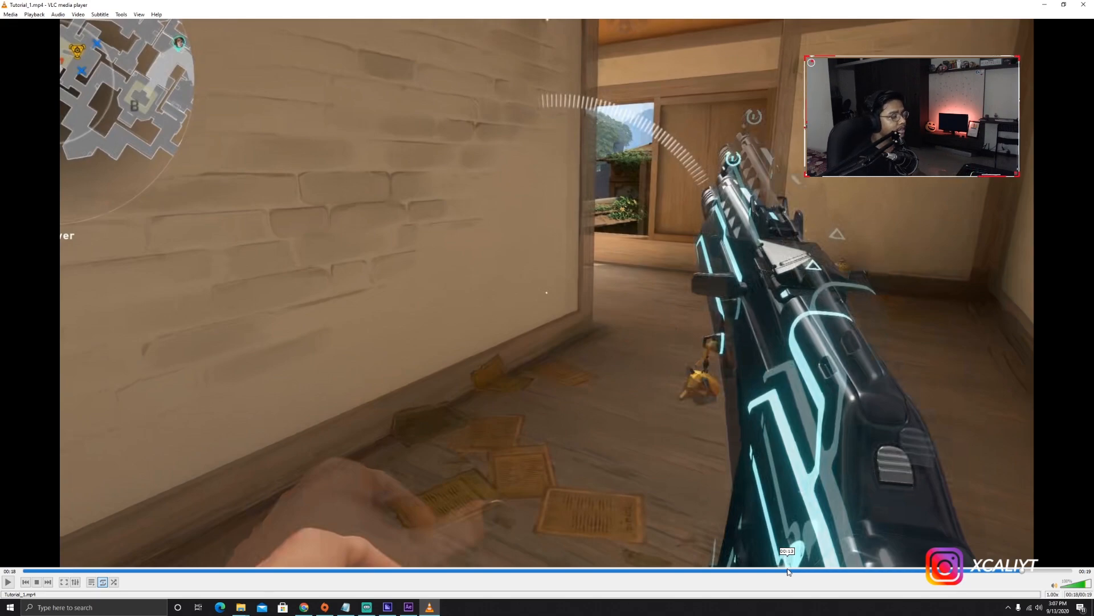
pyautogui.click(1045, 4)
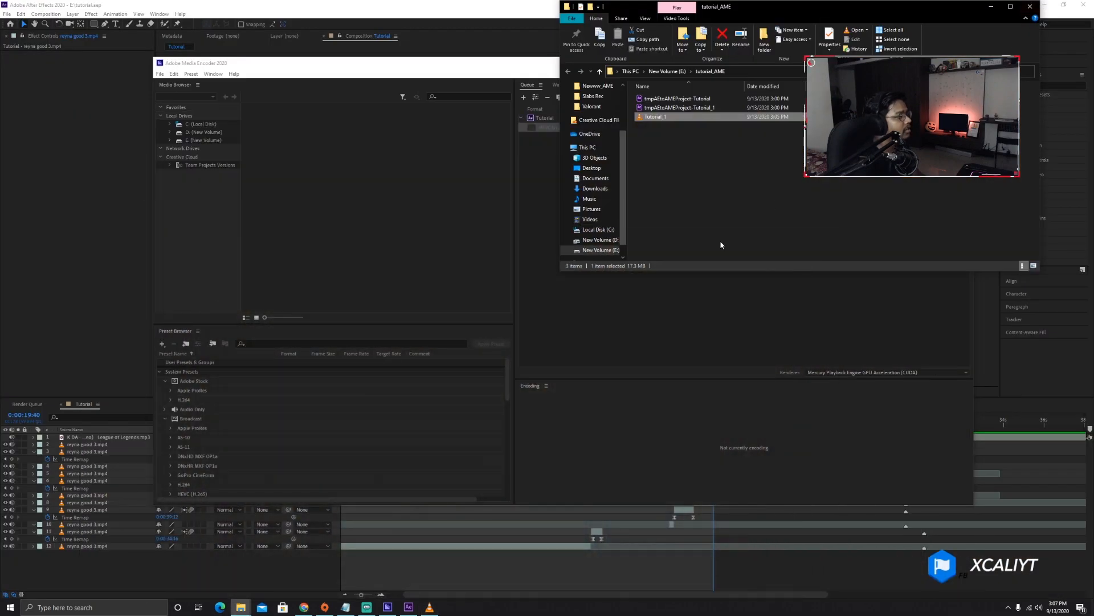
# Step: Switch back to After Effects and scrub from about 0:00:13:49 through the time-remapped kill segments to review the velocity effects
pyautogui.click(541, 546)
pyautogui.click(595, 424)
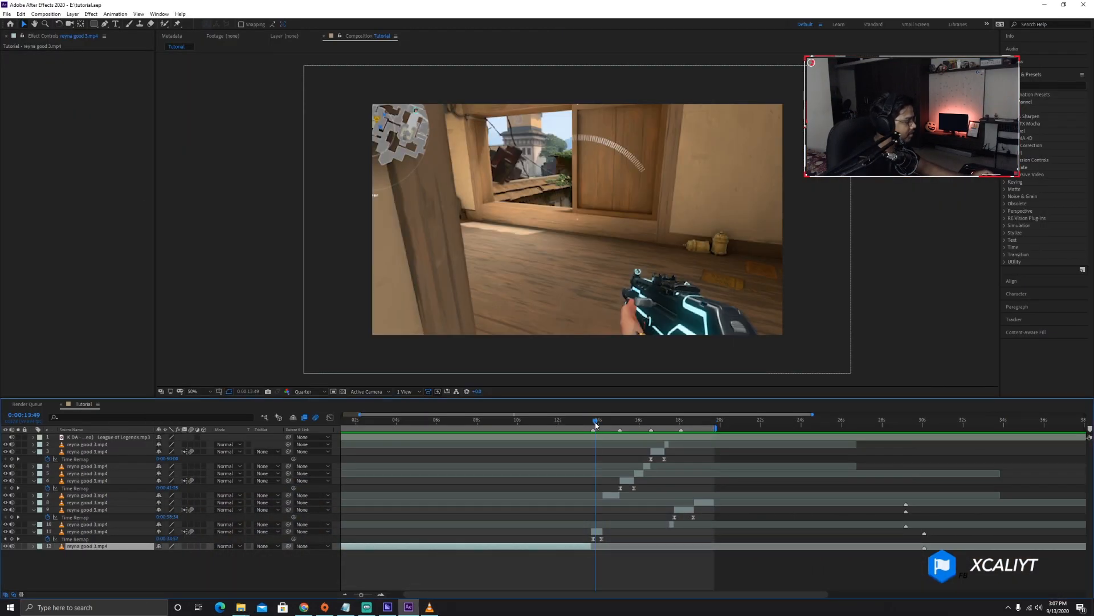
pyautogui.click(613, 423)
pyautogui.moveTo(615, 424); pyautogui.dragTo(601, 428)
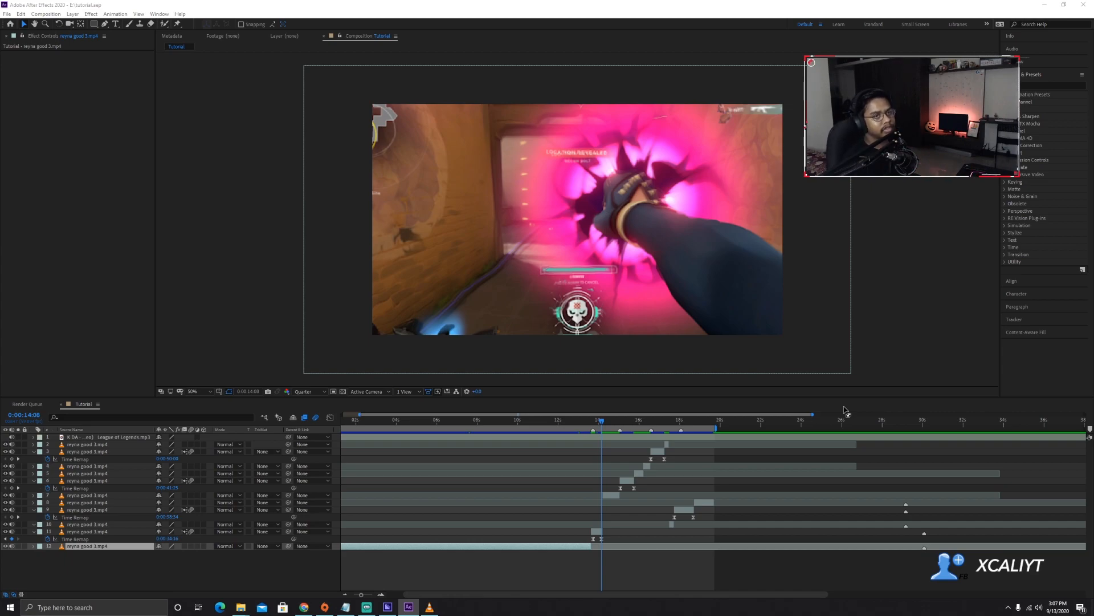
pyautogui.click(611, 422)
pyautogui.moveTo(616, 425); pyautogui.dragTo(700, 428)
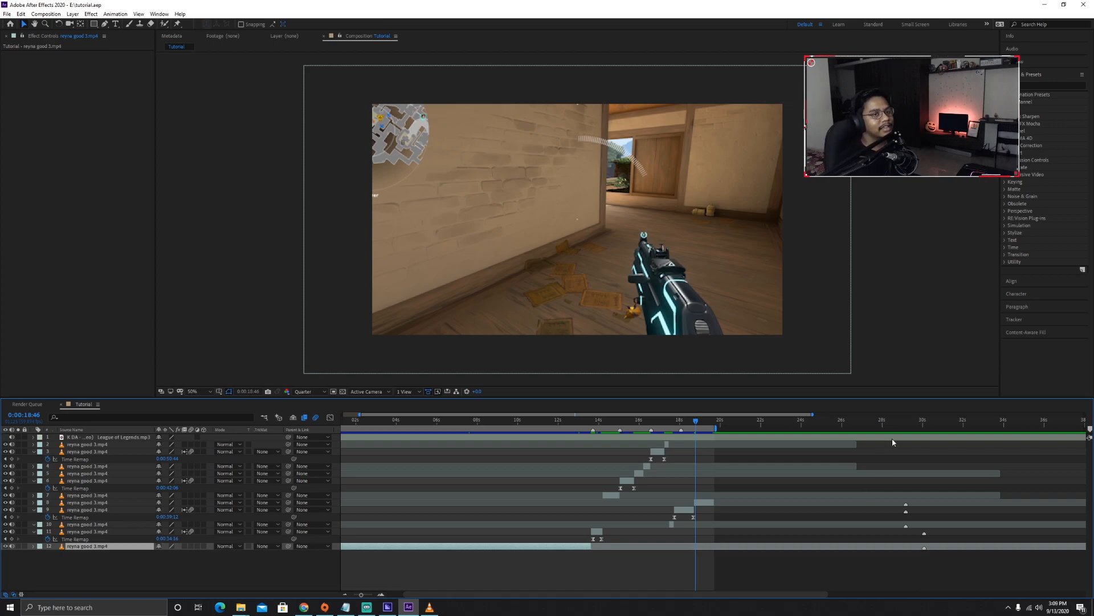
pyautogui.moveTo(696, 421); pyautogui.dragTo(708, 421)
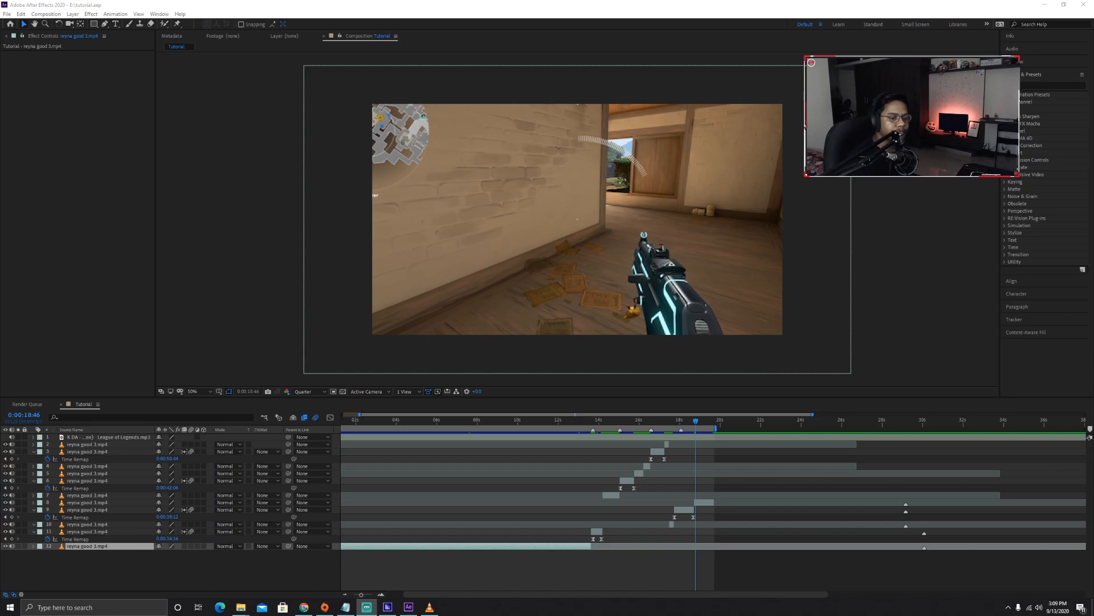